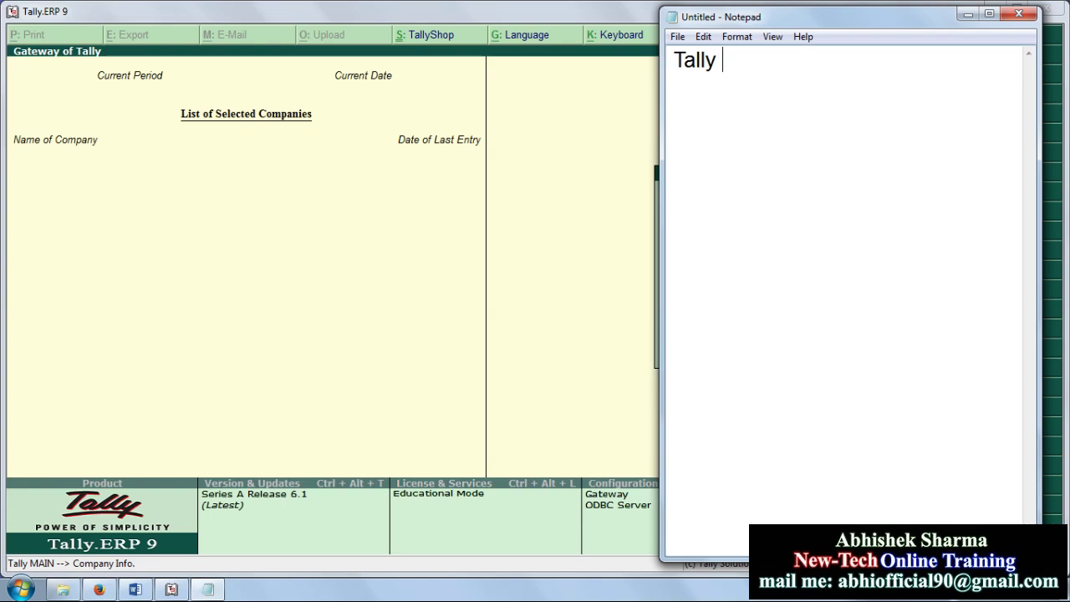
Step: Correct the heading to 'Tally Keys' and add the note 'Go To company Info. Alt+F3' below it
key("BackSpace")
type("ys_______________")
key("Return")
key("Return")
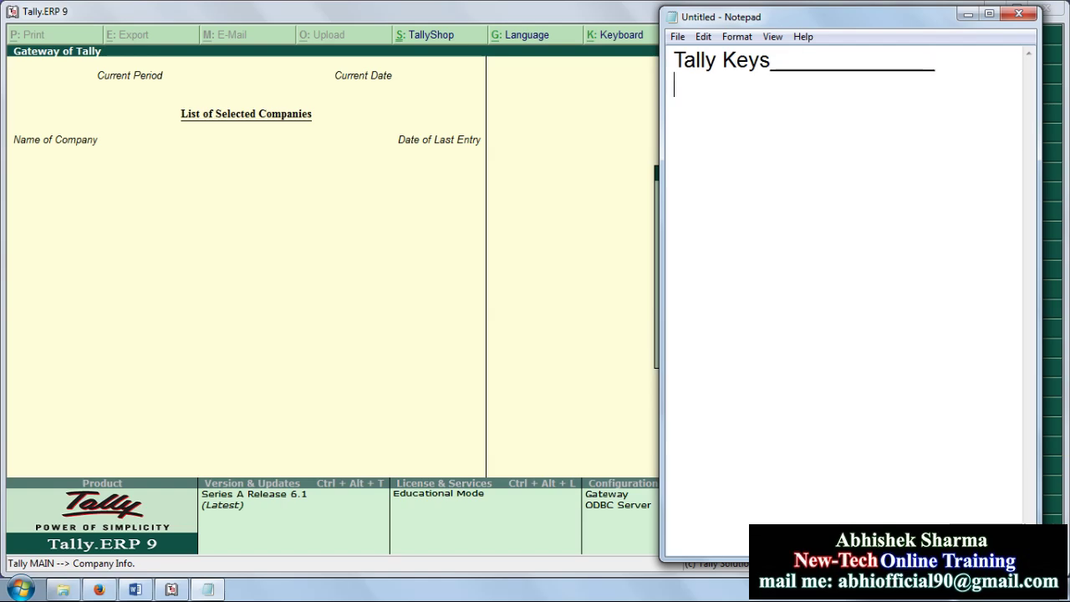
type("Go")
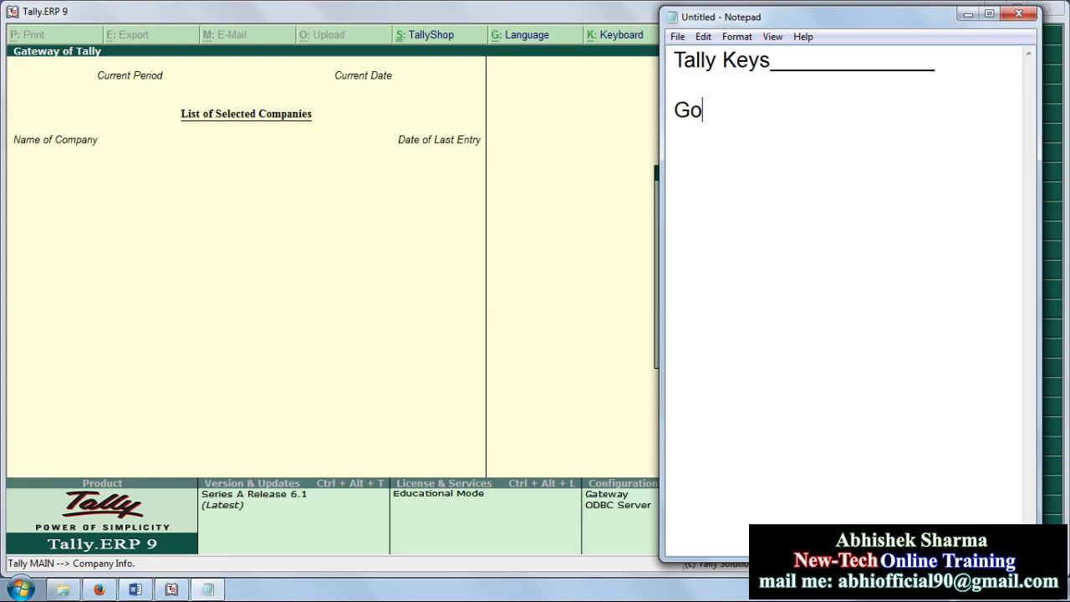
type(" To company I")
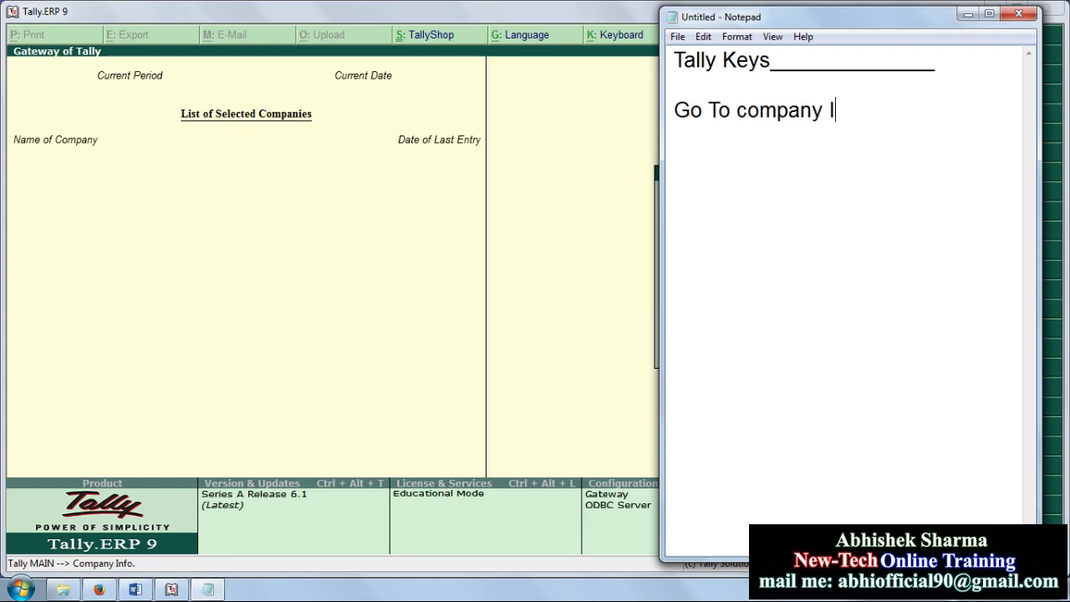
type("nfo.  Alt+F3")
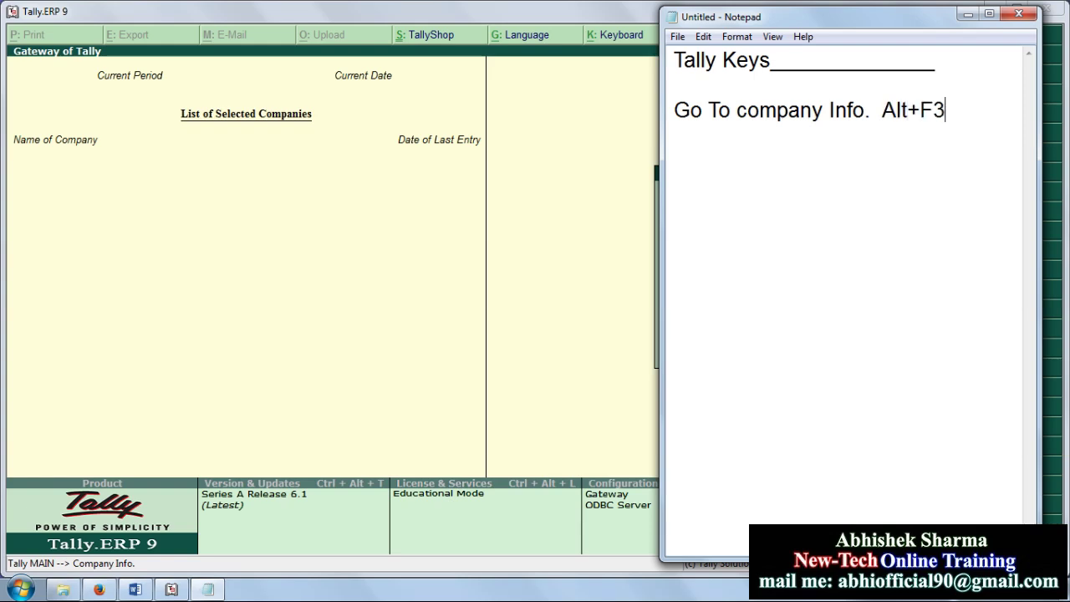
key("Return")
Step: Highlight the Alt+F3 note text, then return to Tally's Company Info. menu
left_click(626, 198)
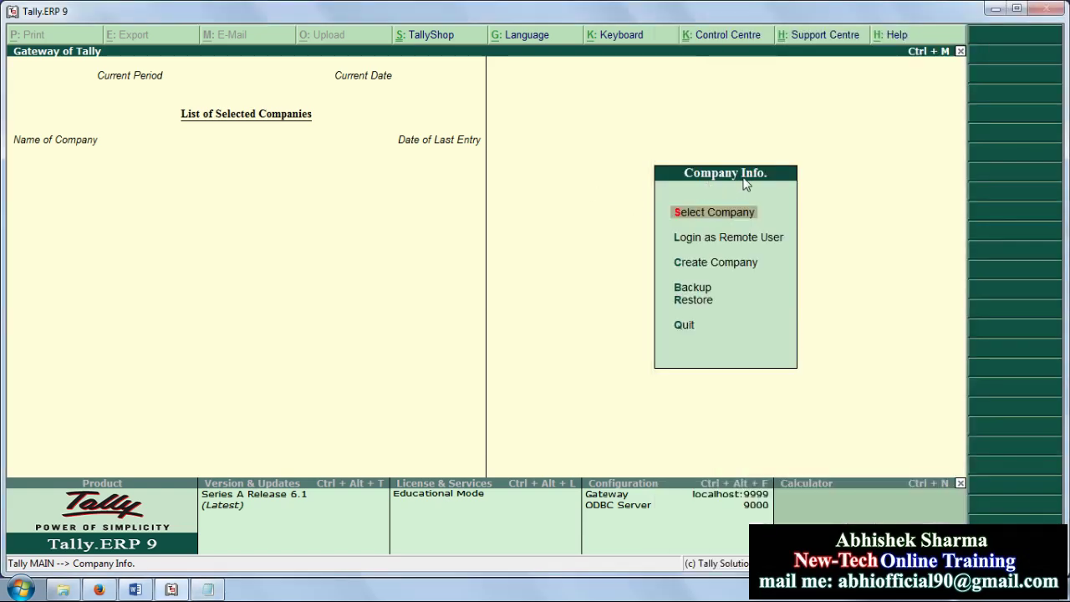
key("alt+Tab")
left_click_drag(676, 115, 954, 119)
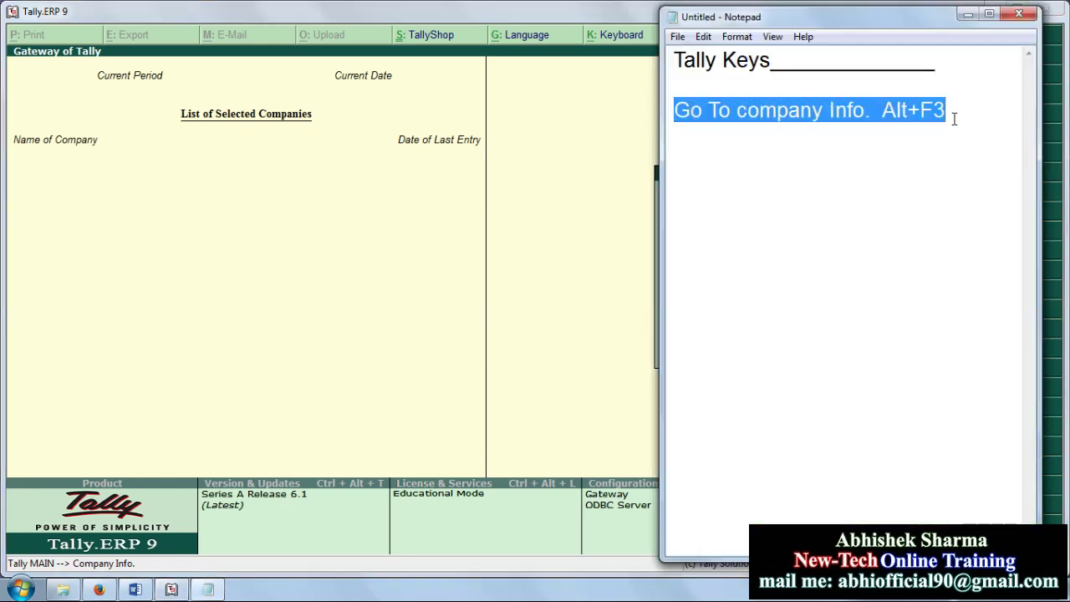
left_click(747, 131)
left_click_drag(677, 114, 944, 112)
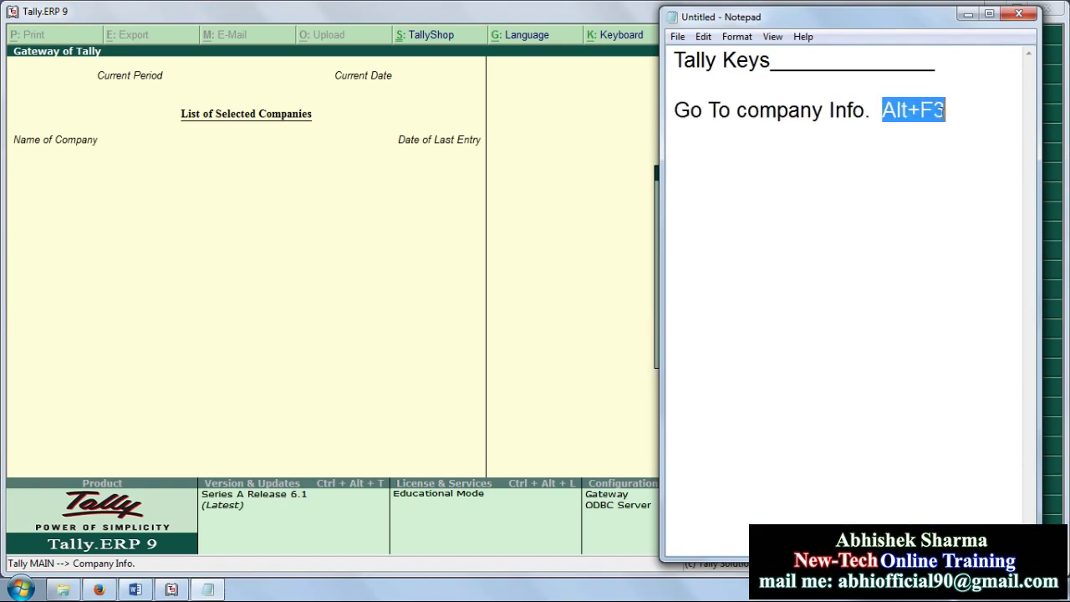
left_click(570, 169)
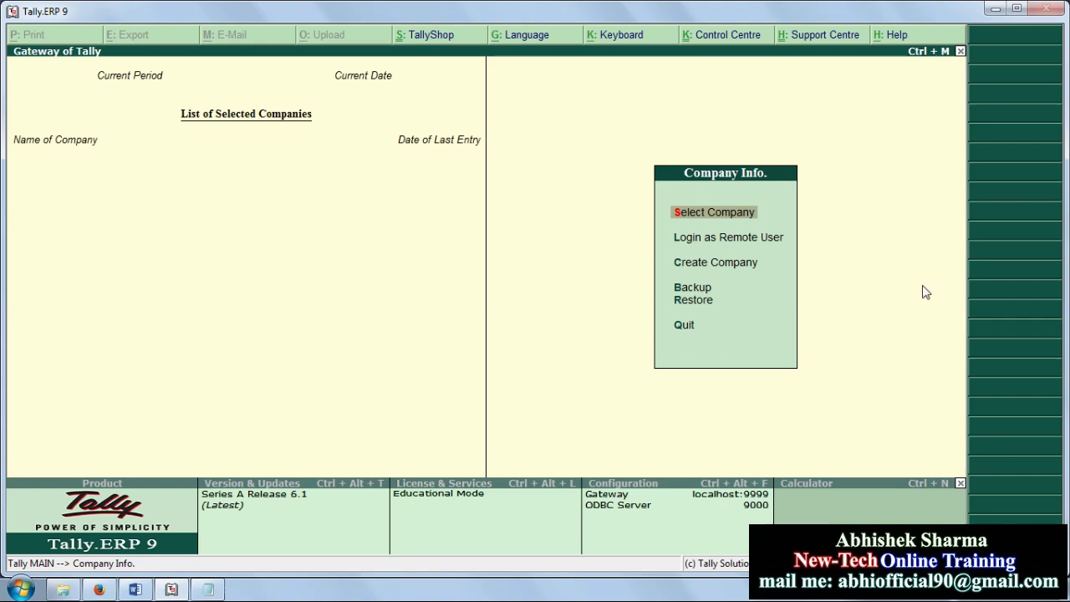
Step: Create company 'New-Tech Pvt. Ltd' keeping the India, 1-4-2017 books and INR currency defaults
key("Down")
key("Down")
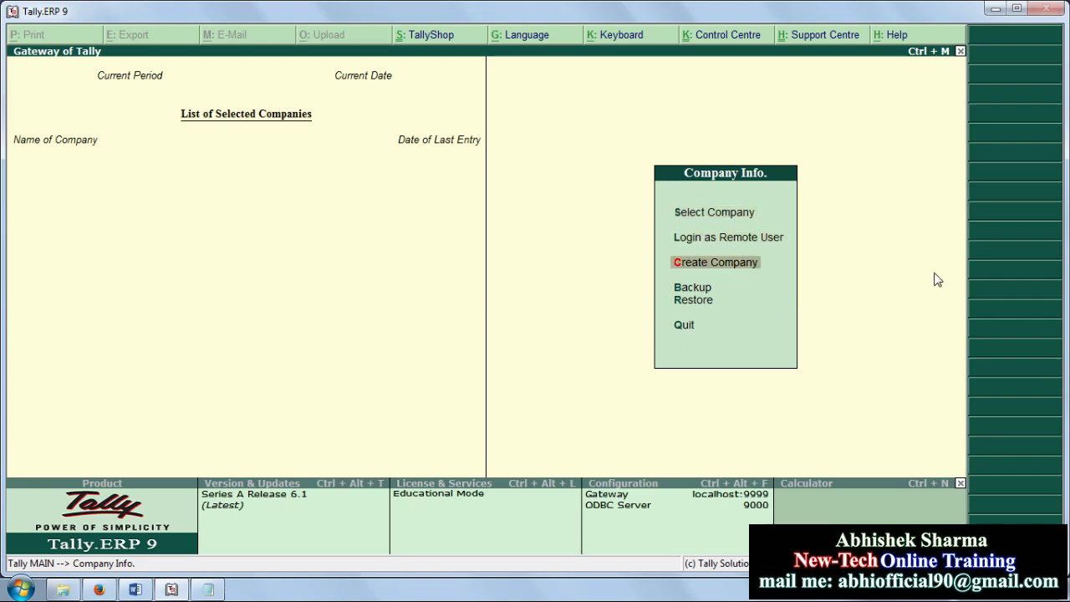
key("Return")
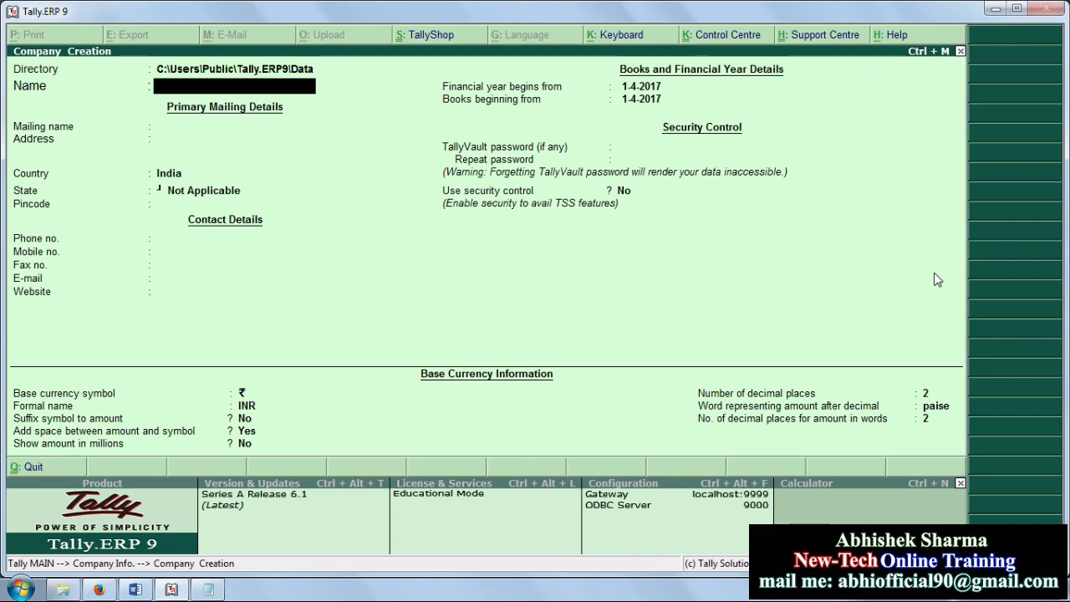
type("New-Tech Pv")
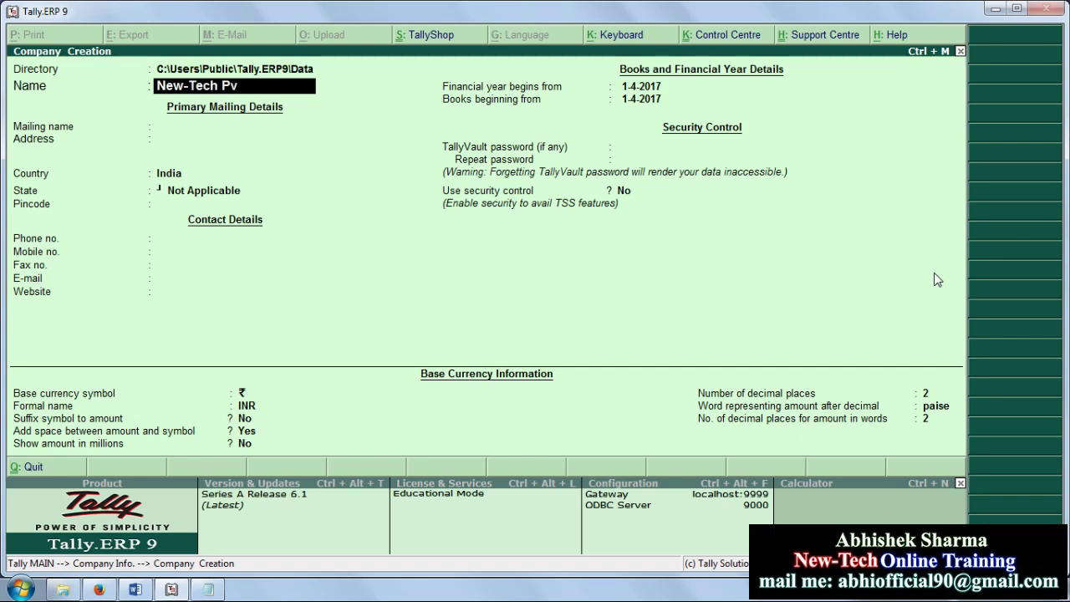
type("t. Ltd")
key("Return")
key("Return")
key("Return")
key("Return")
key("Return")
key("Return")
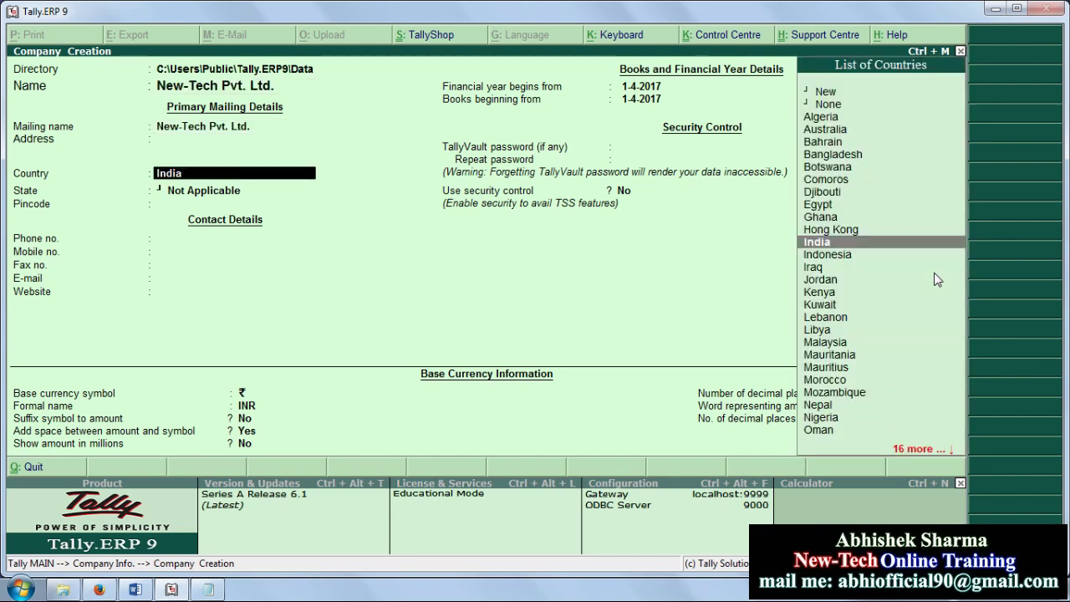
key("Return")
key("Return")
key("Return")
key("Return")
key("Return")
key("Return")
key("Return")
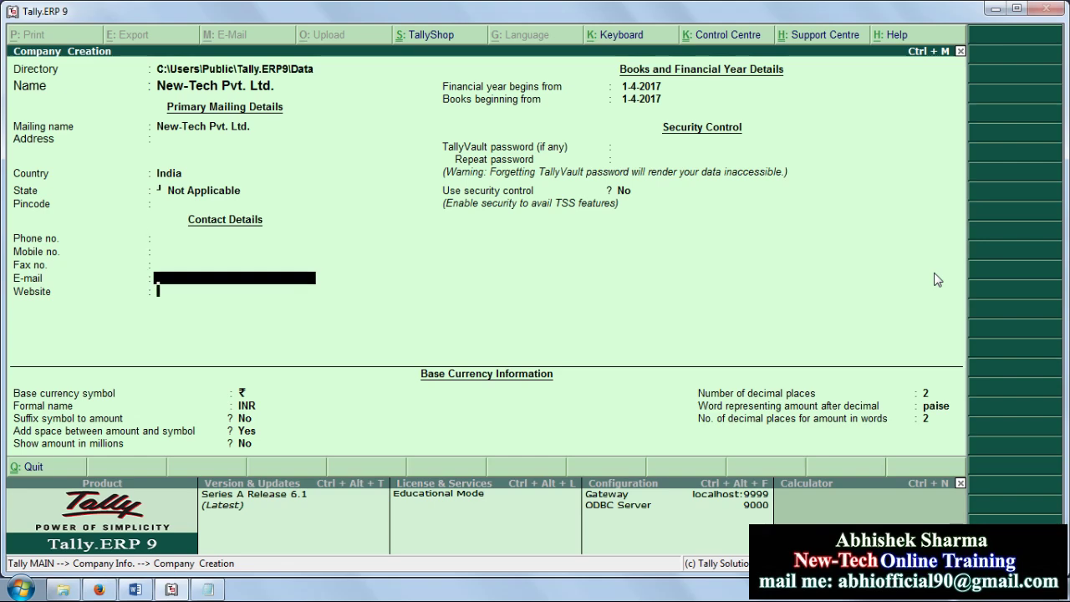
key("Return")
key("Return")
key("Return")
key("Return")
key("Return")
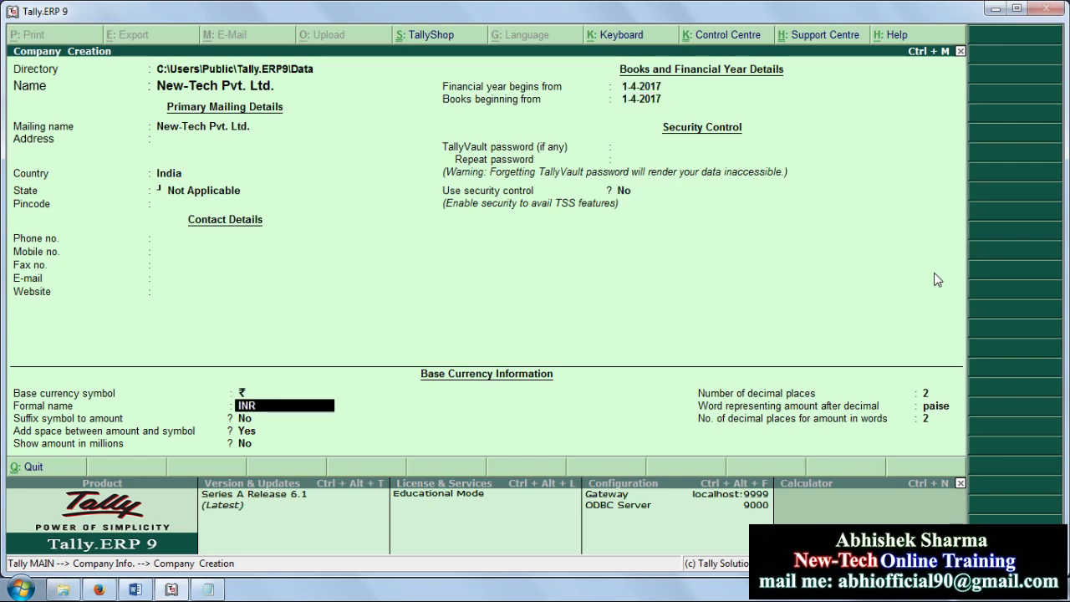
key("Return")
key("Return")
key("Return")
key("Return")
key("Return")
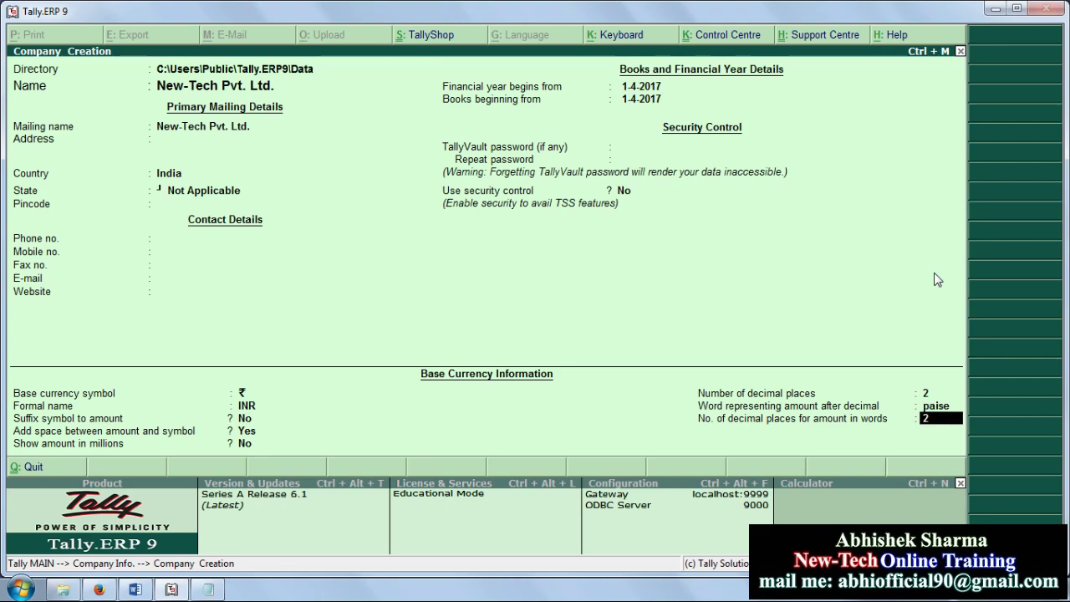
key("Return")
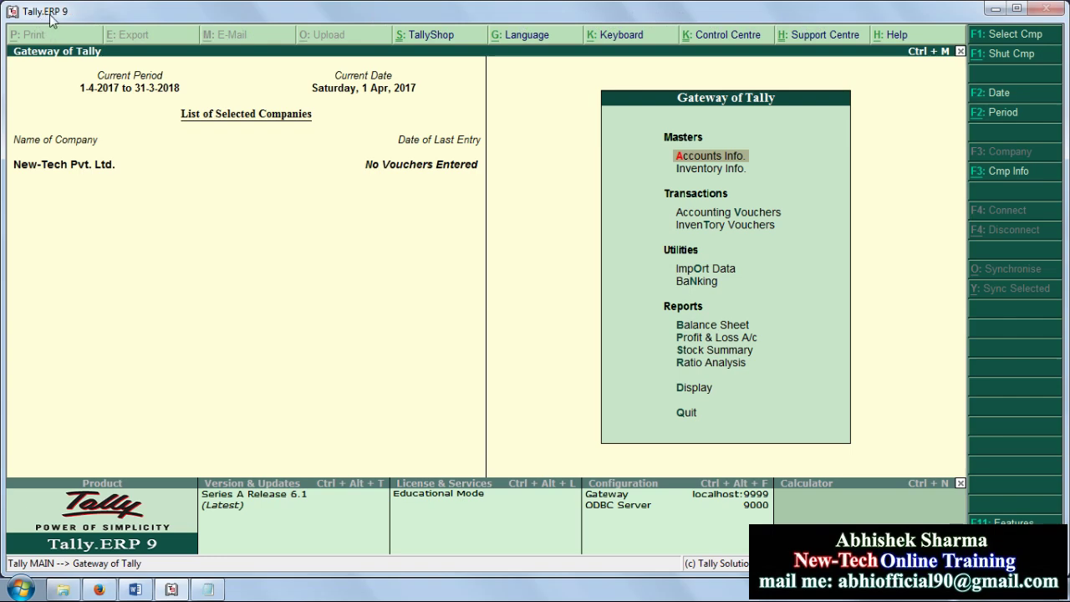
left_click(995, 8)
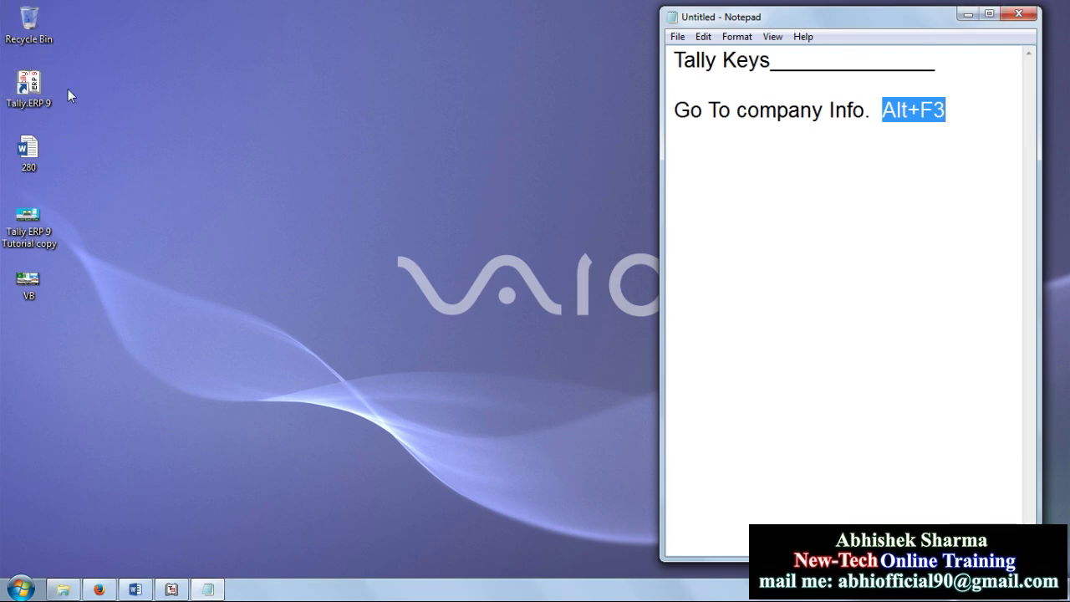
double_click(30, 25)
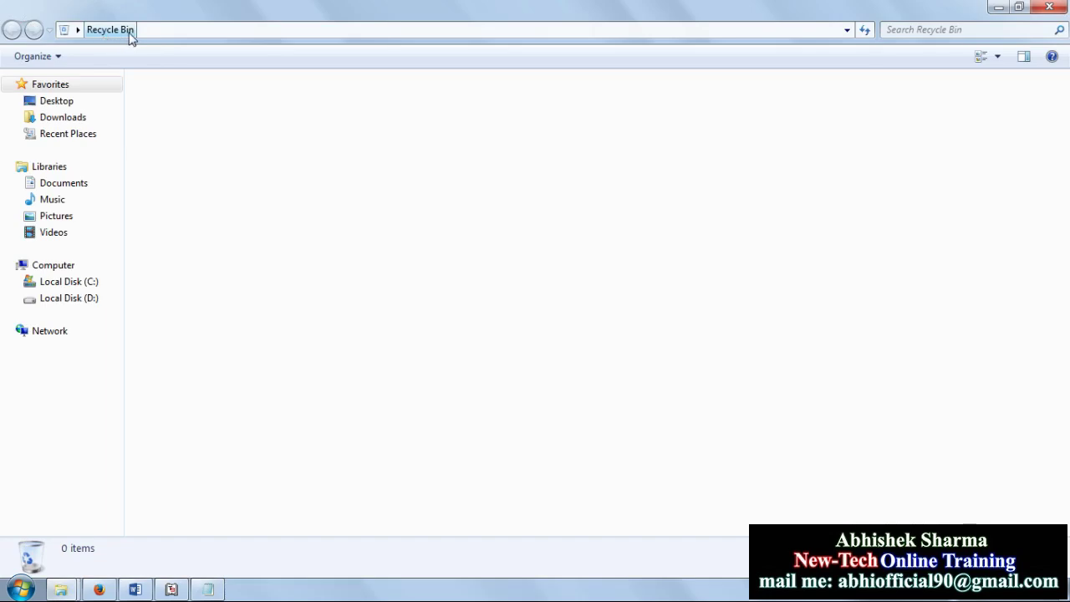
left_click(1049, 7)
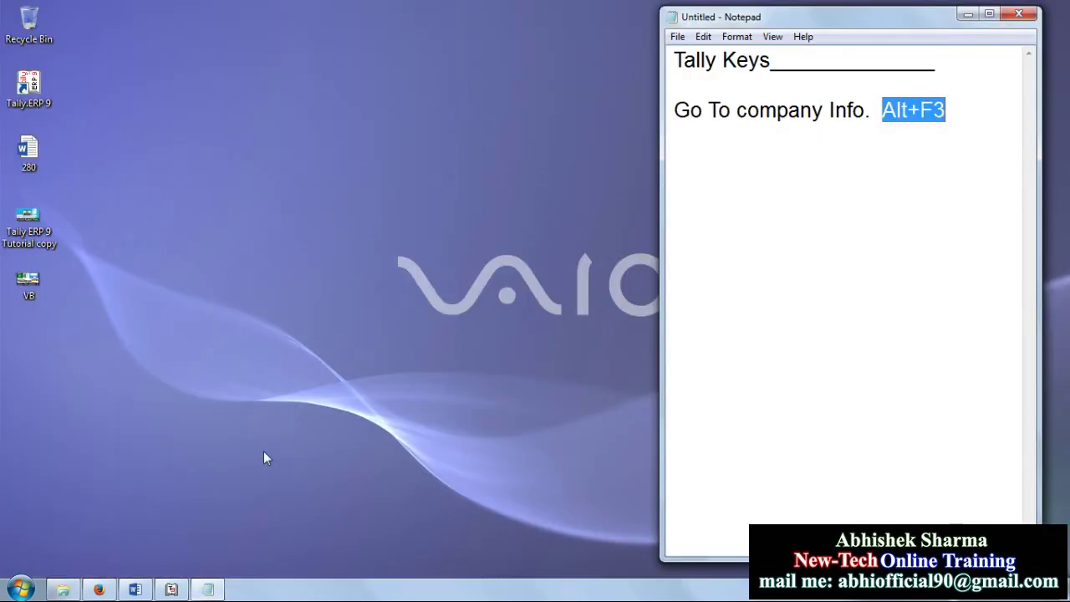
left_click(20, 588)
left_click(277, 297)
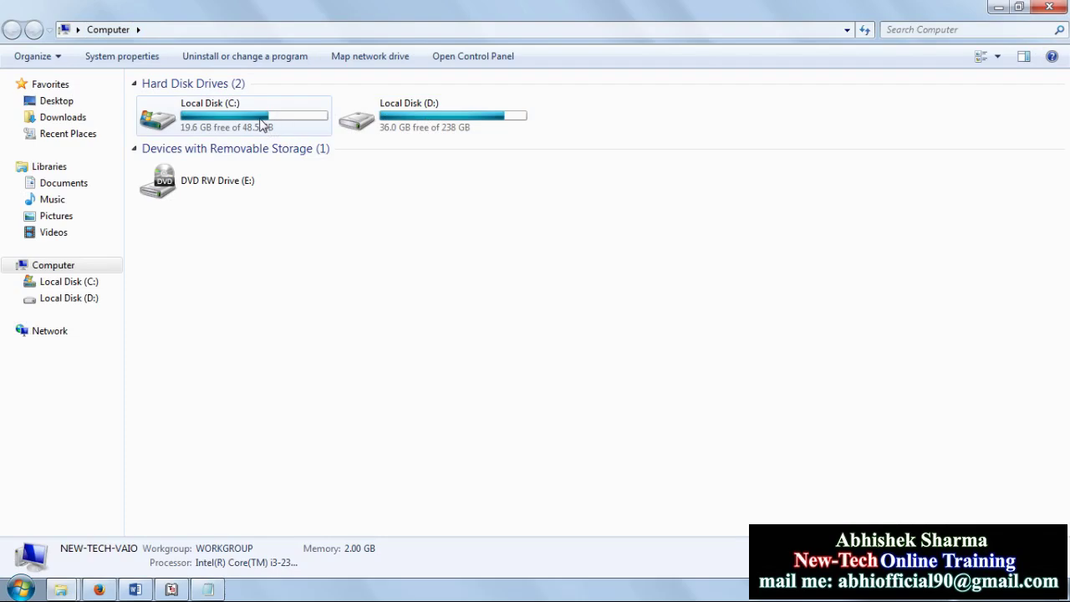
double_click(197, 124)
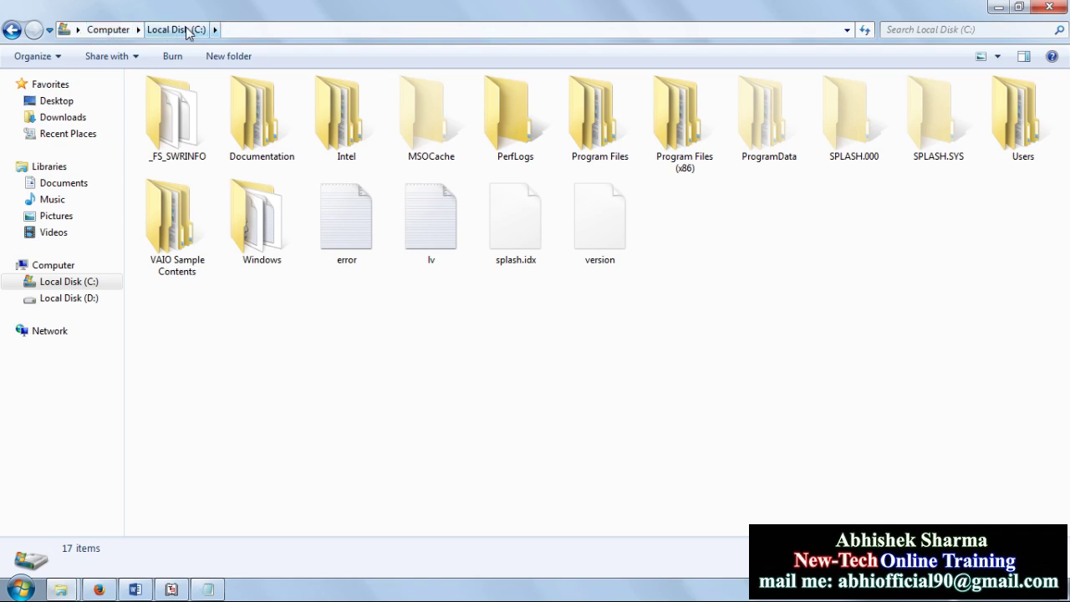
left_click(1057, 6)
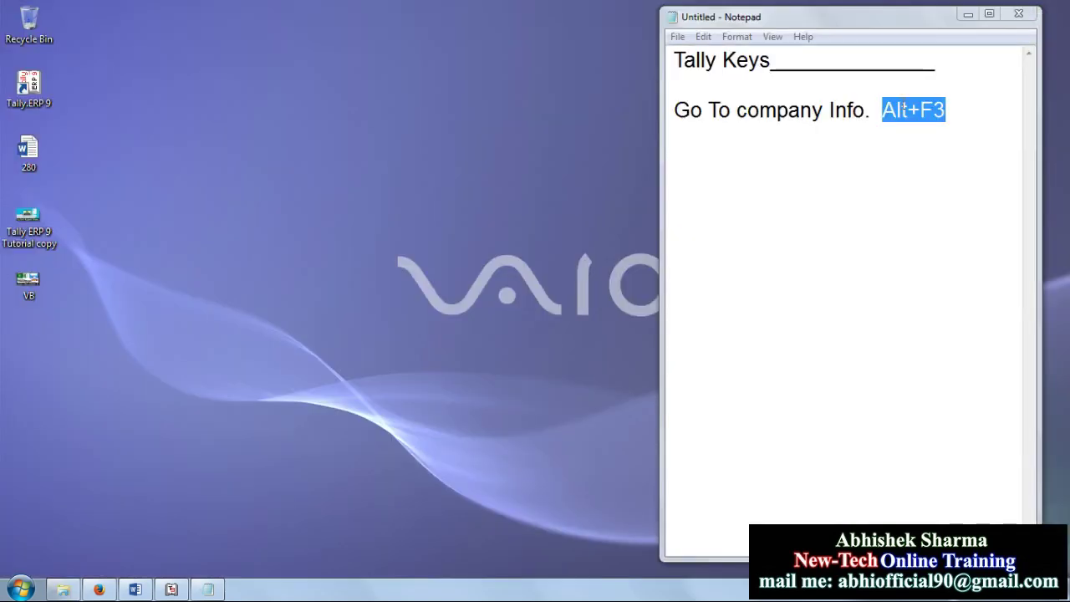
left_click(172, 588)
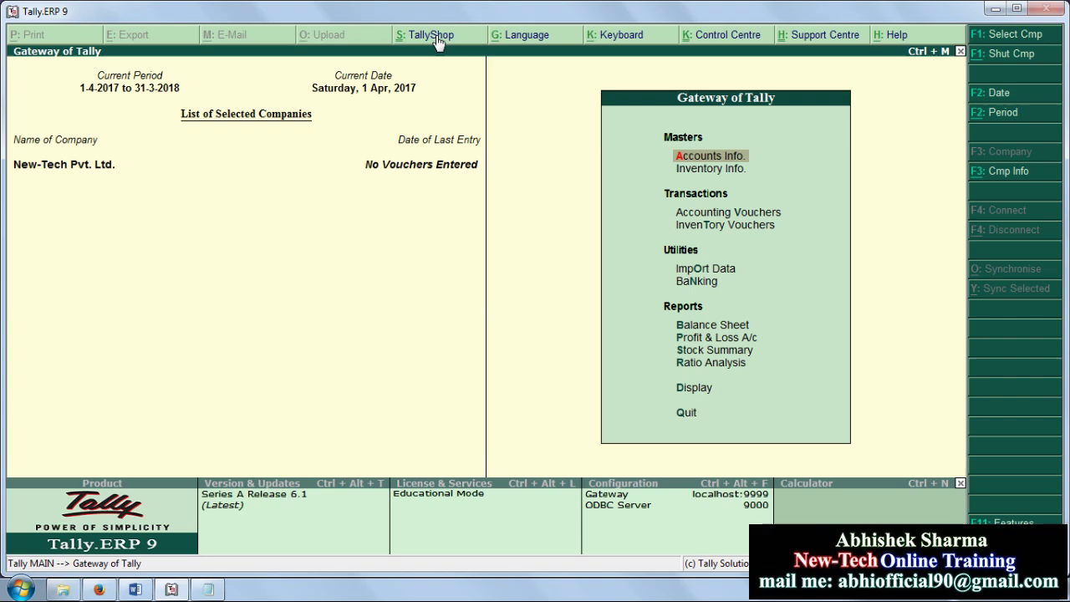
left_click(551, 35)
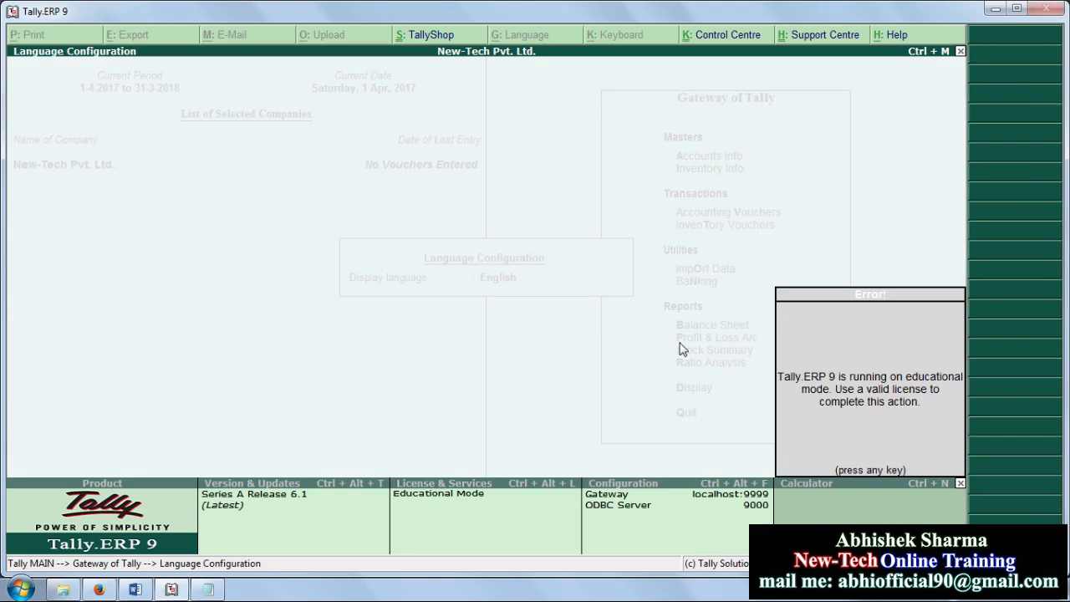
key("Return")
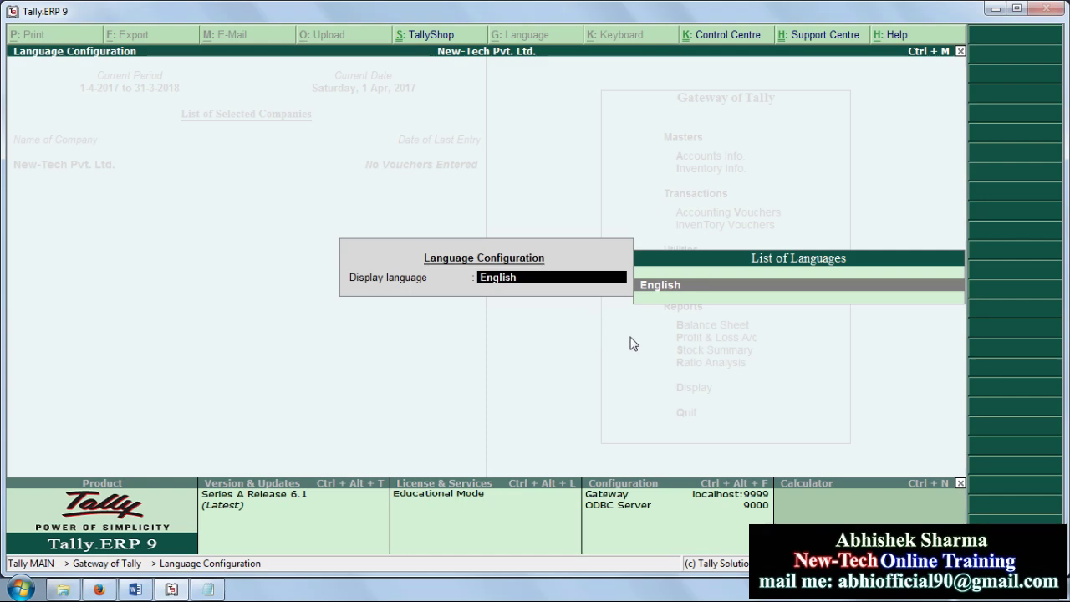
key("BackSpace")
key("Escape")
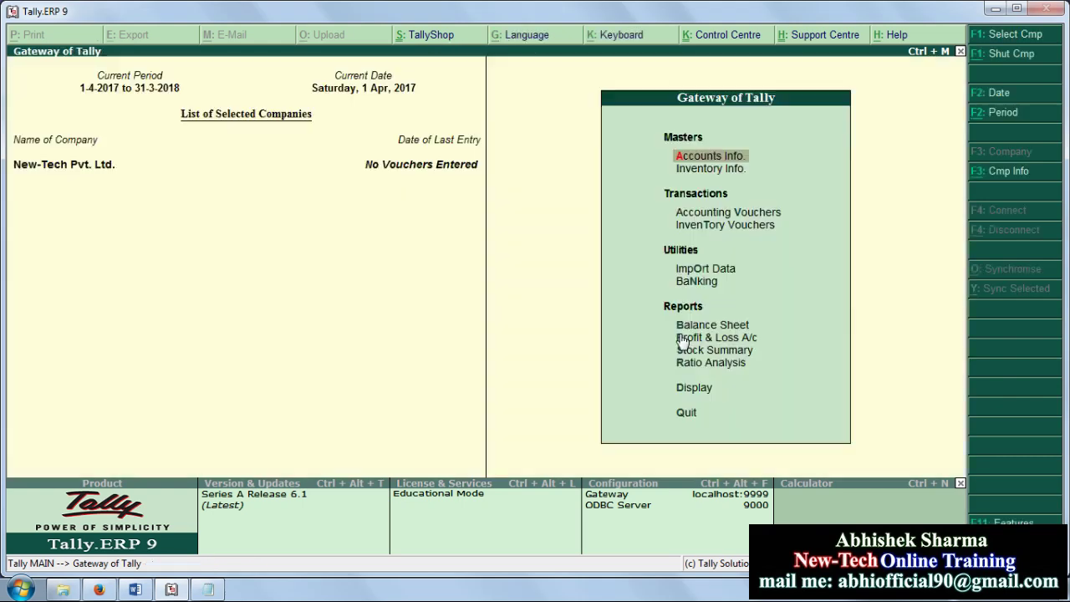
Step: Set the keyboard language to Hindi, then choose English from the List of Languages
left_click(611, 34)
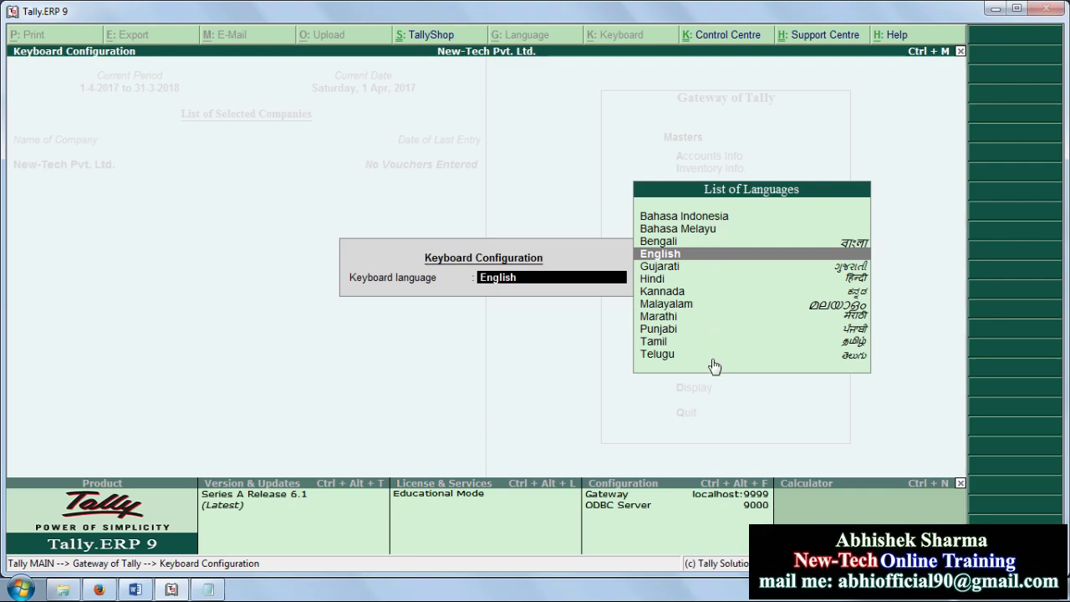
left_click(687, 279)
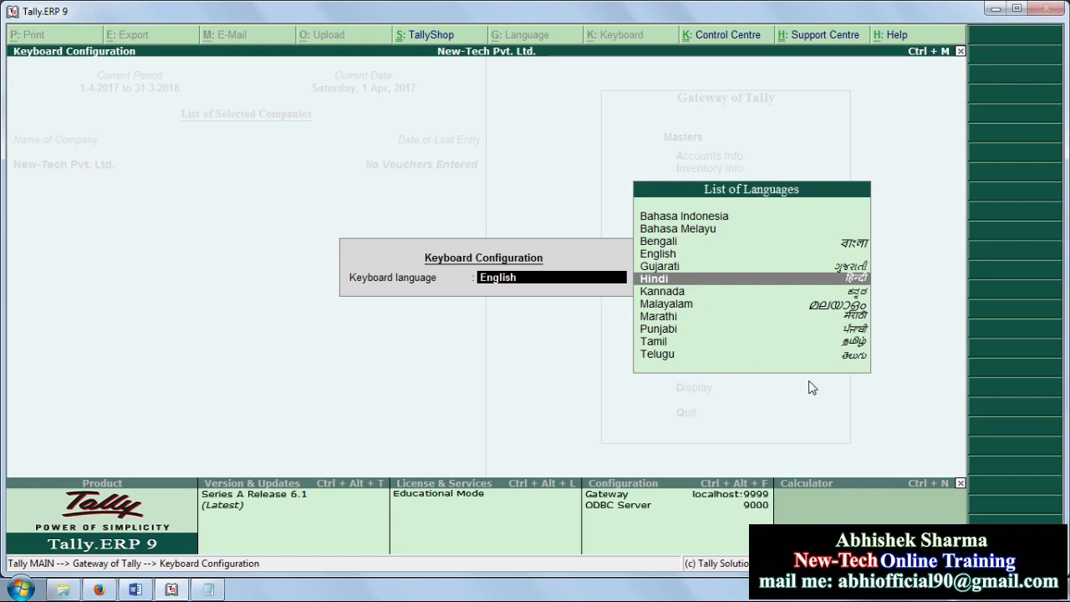
key("Return")
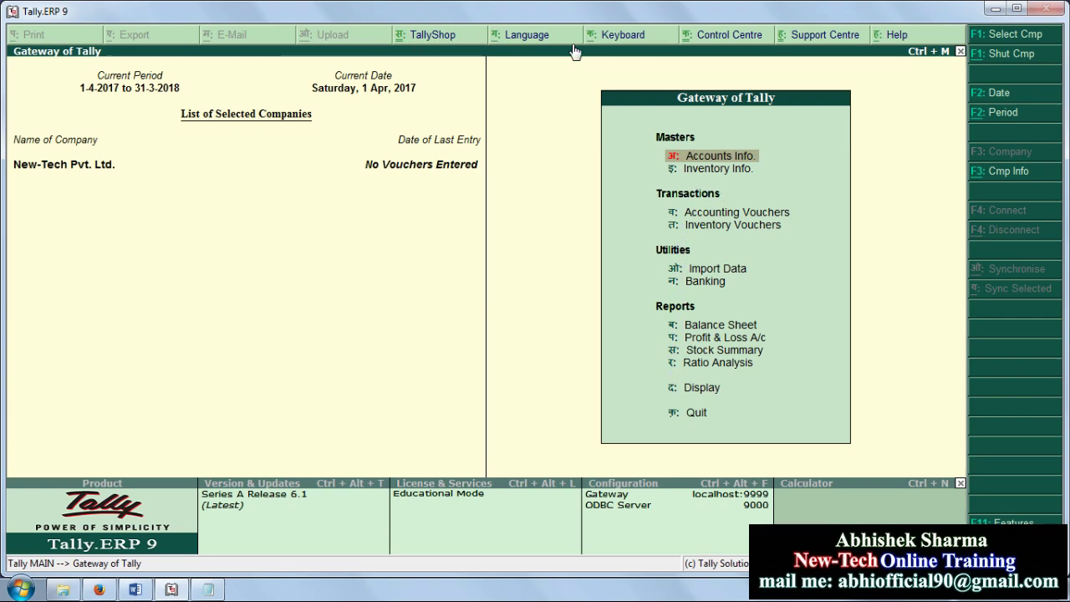
left_click(619, 35)
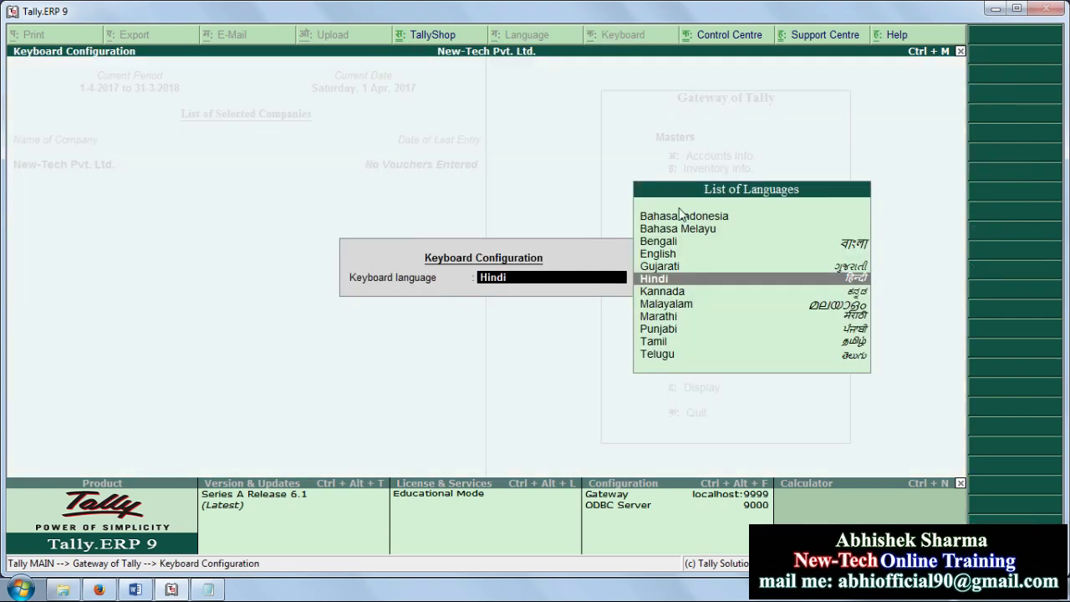
left_click(685, 256)
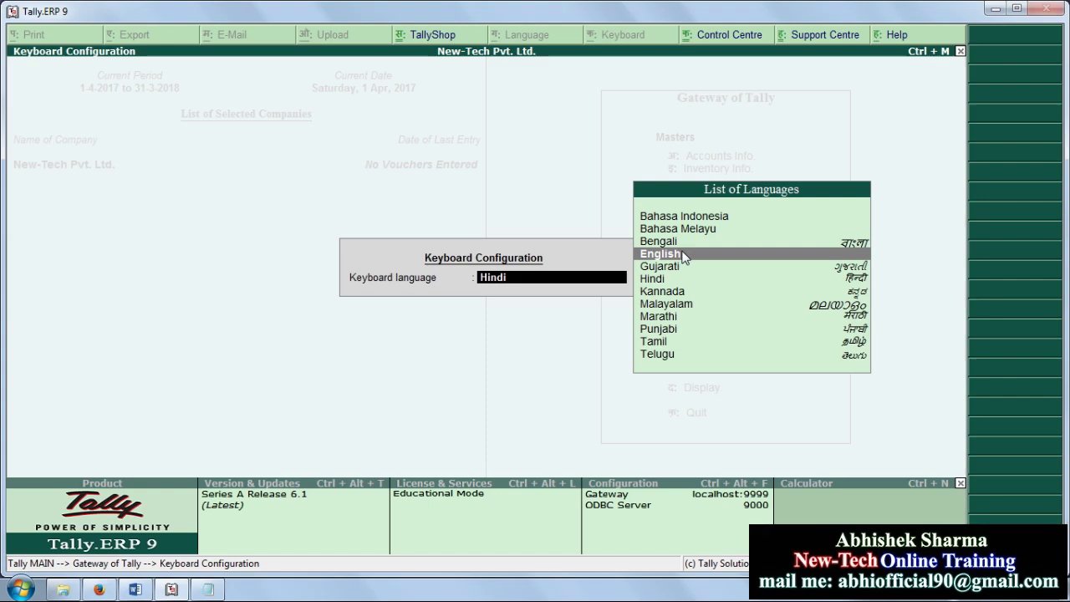
left_click(684, 256)
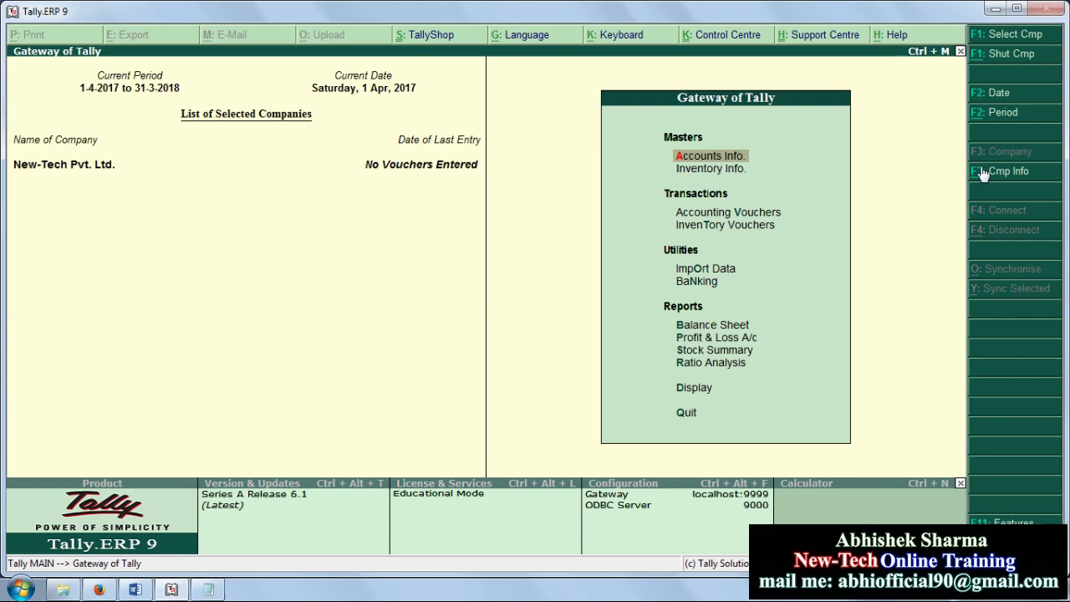
Step: Open Accounts Info., glance at the Groups options, and back out to Accounts Info
key("Return")
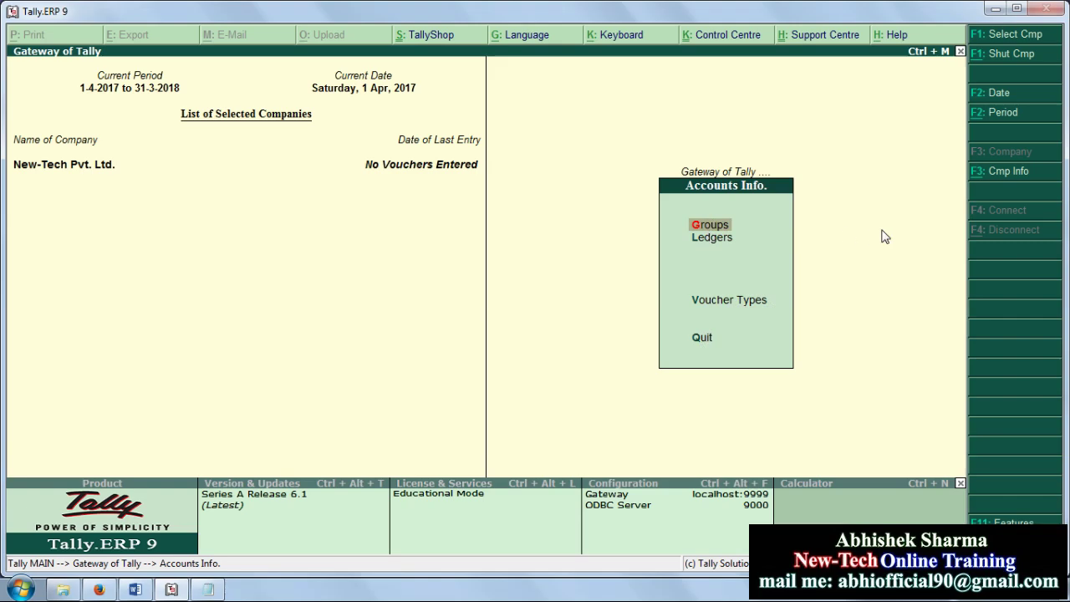
key("Return")
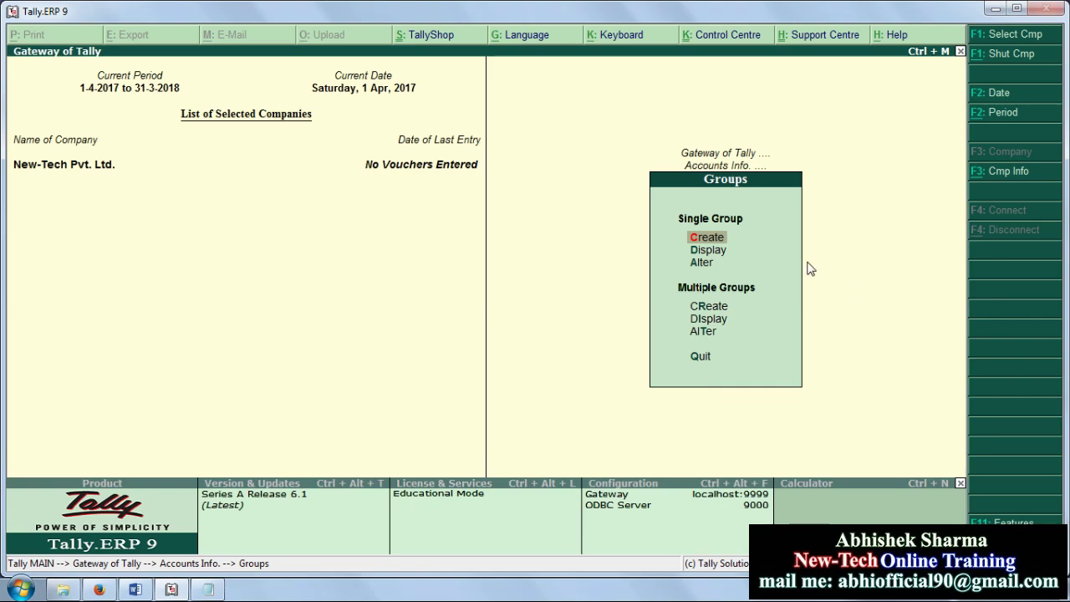
key("Escape")
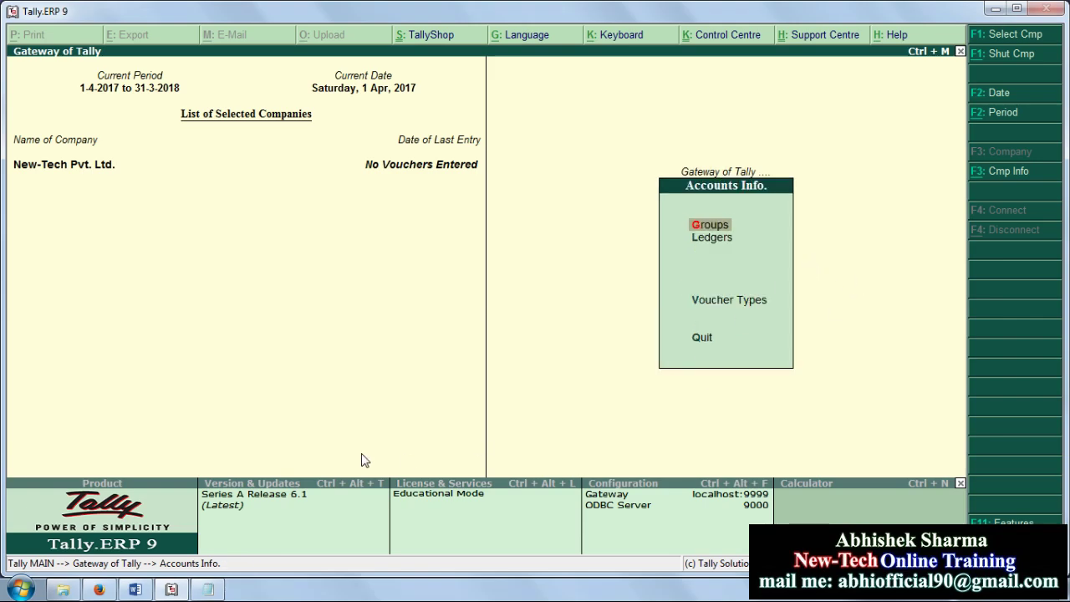
Step: Type 'Any menus for back Option Esc' on a new line under Alt+F3 and highlight it
left_click(208, 589)
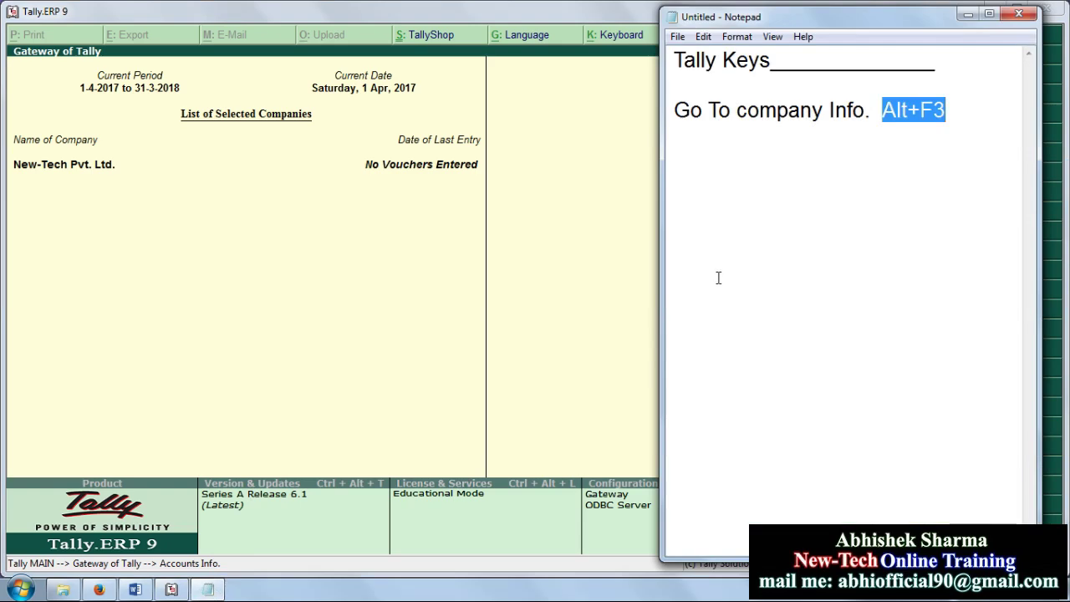
left_click(971, 115)
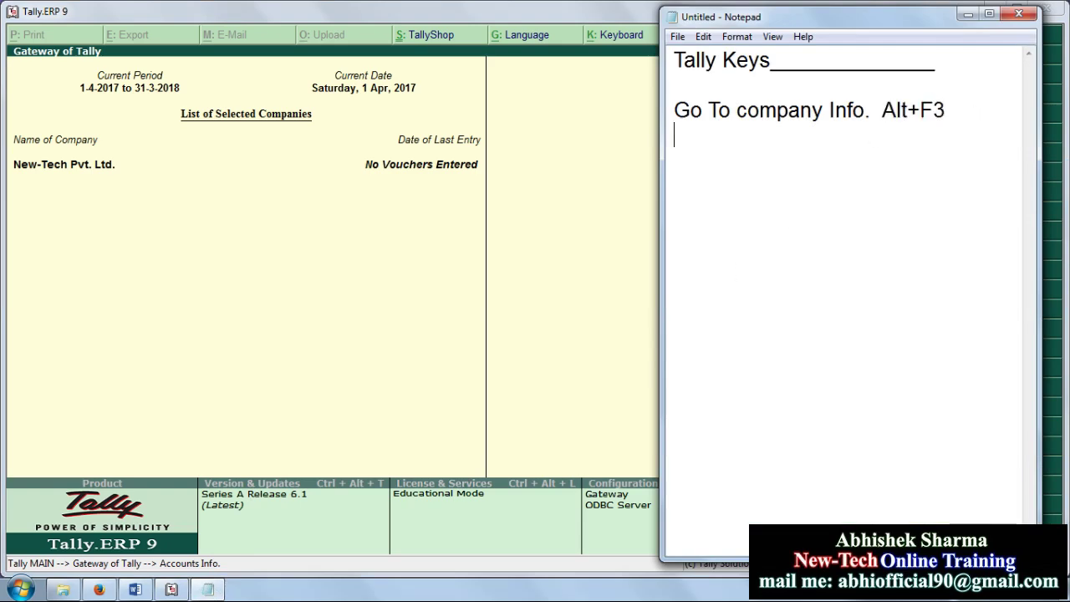
key("Return")
key("Return")
type("Any")
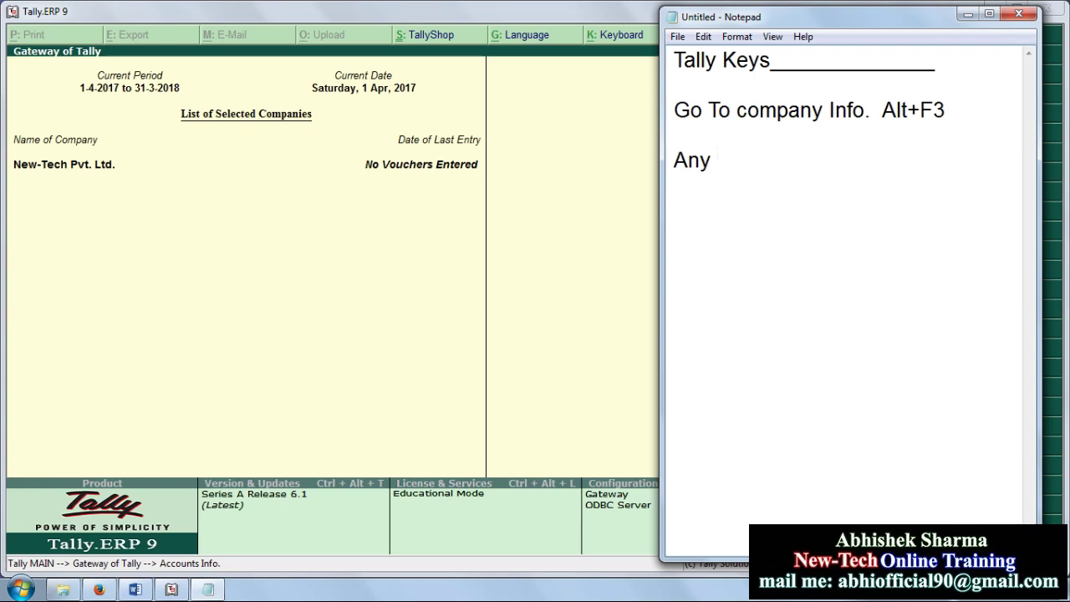
type("meny")
key("BackSpace")
type("us ")
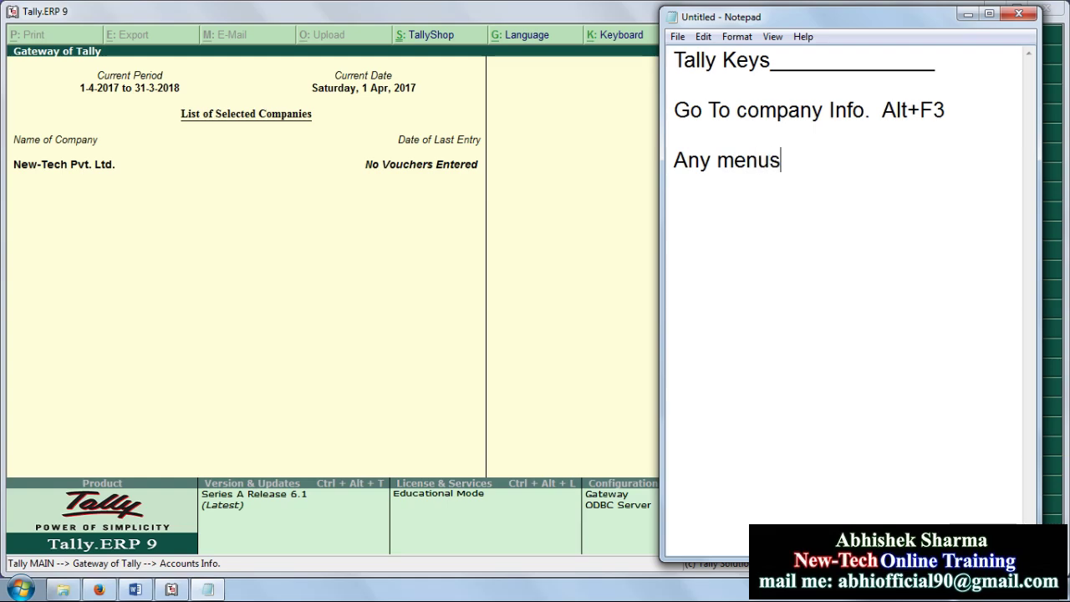
type("for back")
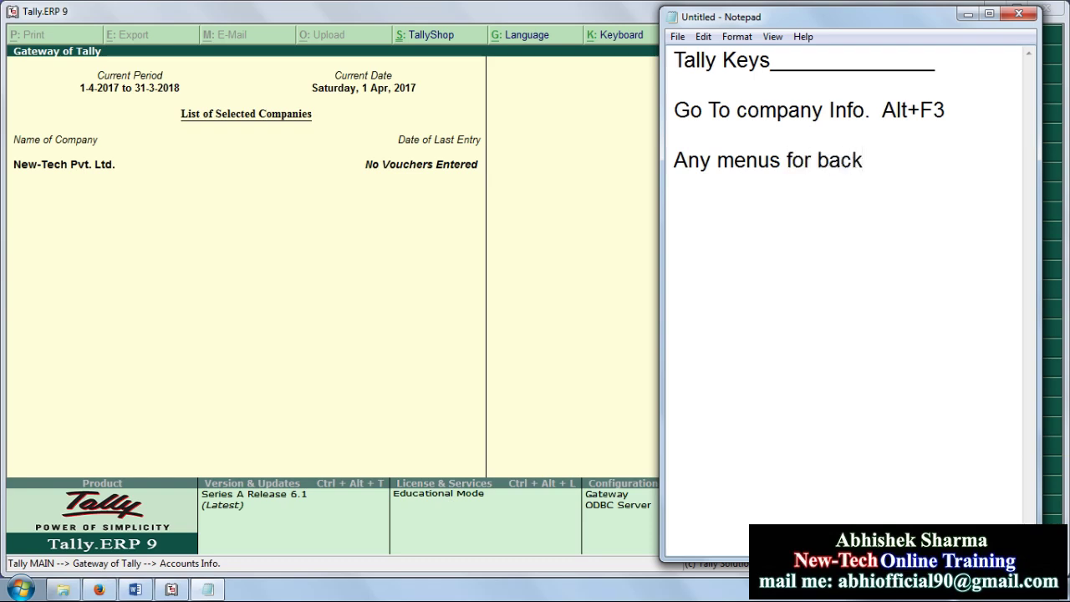
type(" Opto")
key("BackSpace")
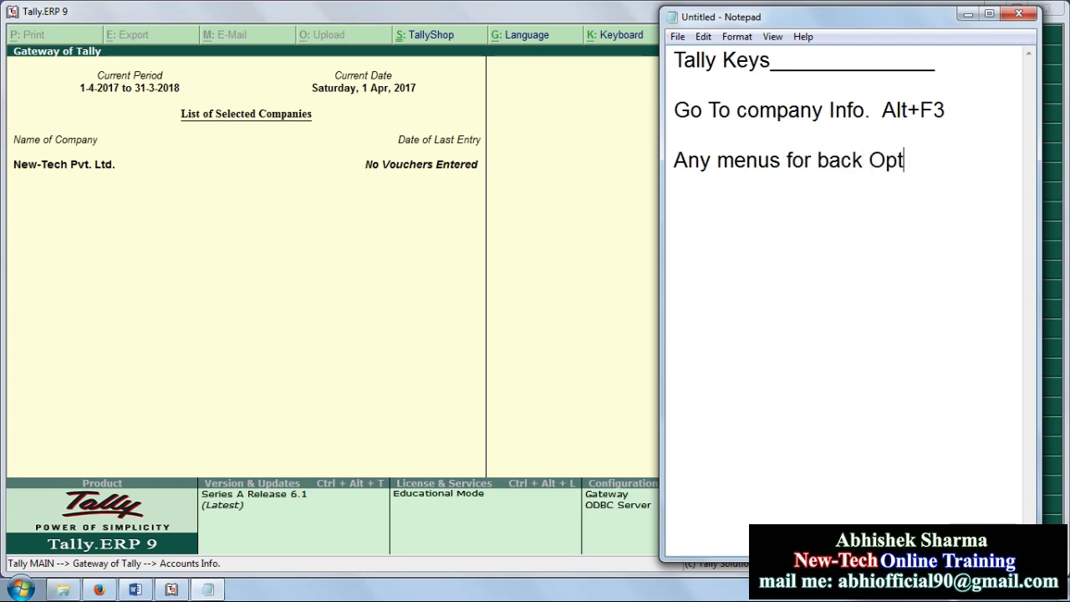
type("ion Esc")
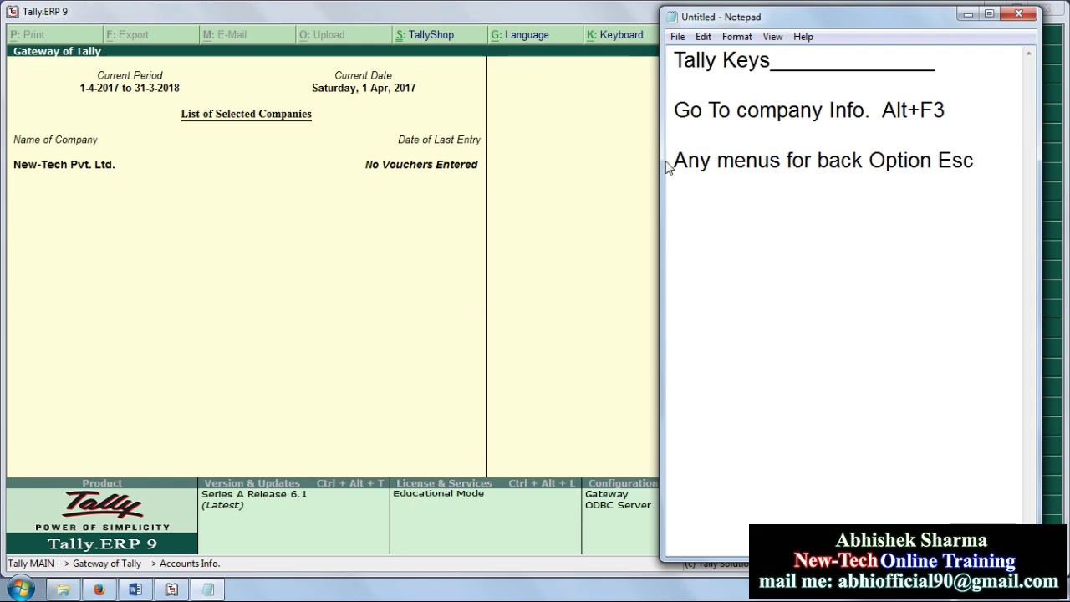
left_click_drag(674, 160, 942, 162)
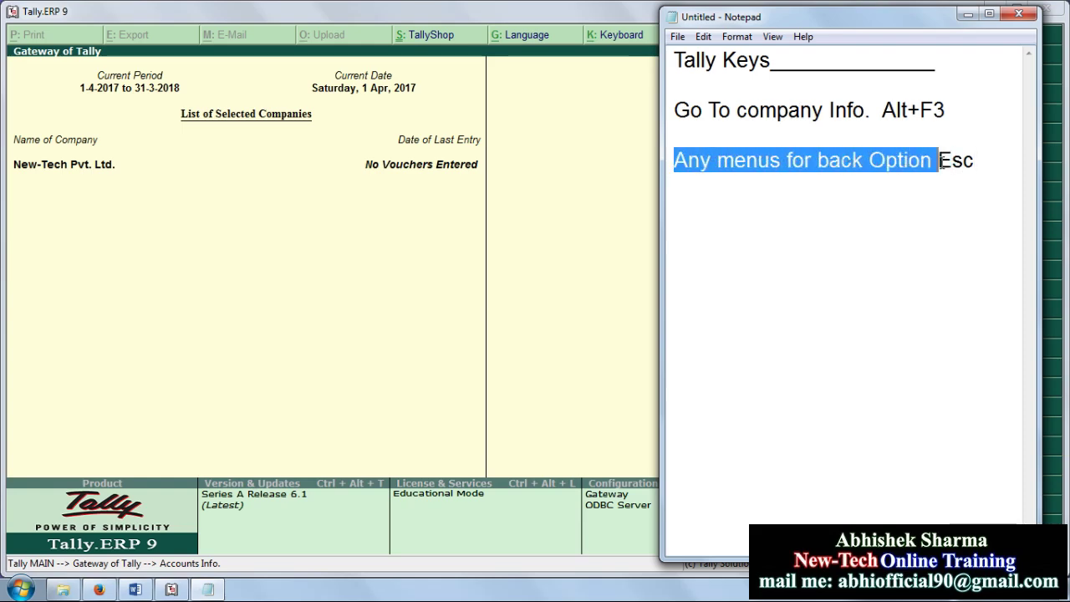
Step: Return to the Gateway of Tally and open Accounting Voucher creation
left_click(572, 184)
key("Escape")
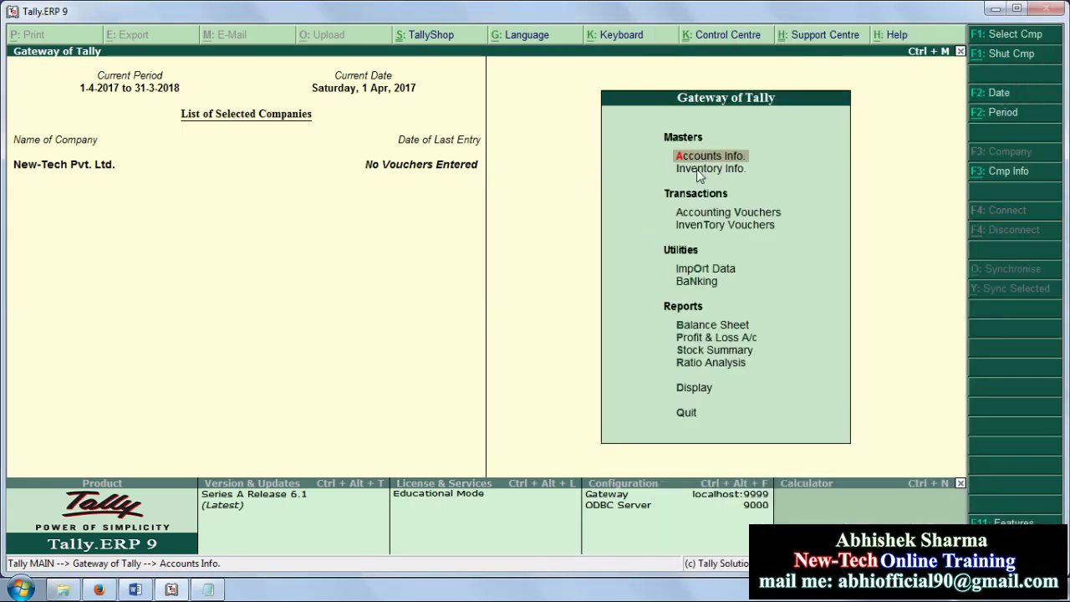
left_click(741, 216)
left_click(740, 215)
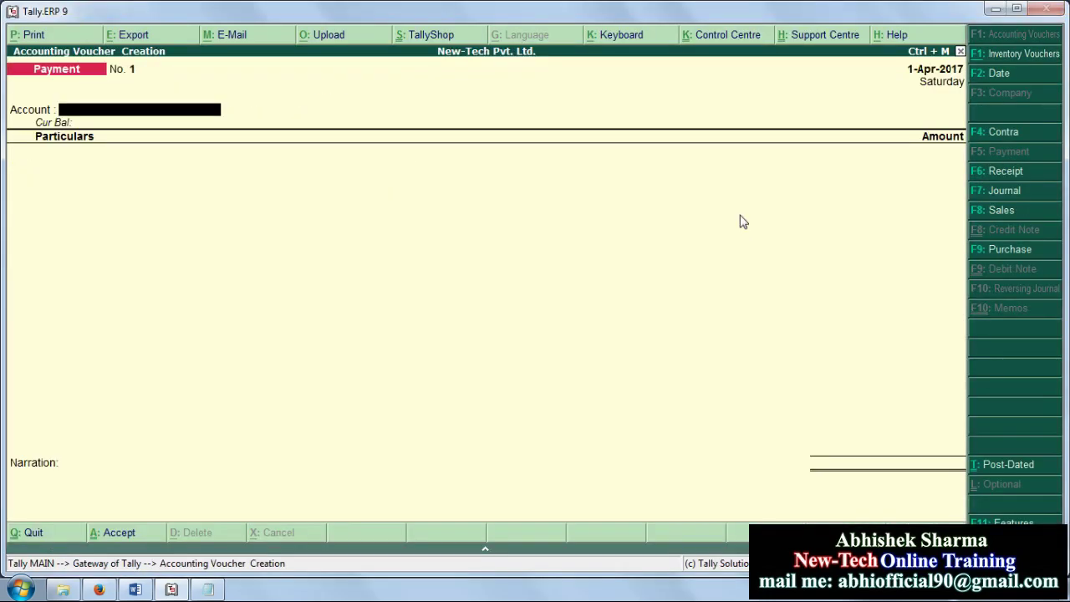
Step: Browse the Contra, Receipt, Journal, Purchase and Payment voucher types, then quit to the Gateway
left_click(997, 132)
left_click(1001, 171)
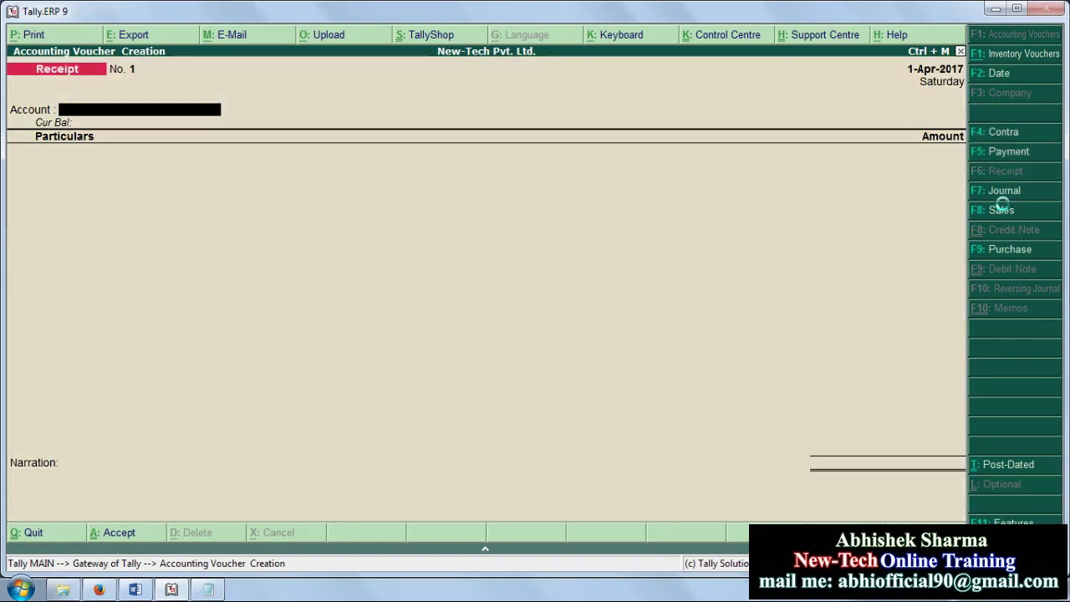
left_click(1002, 192)
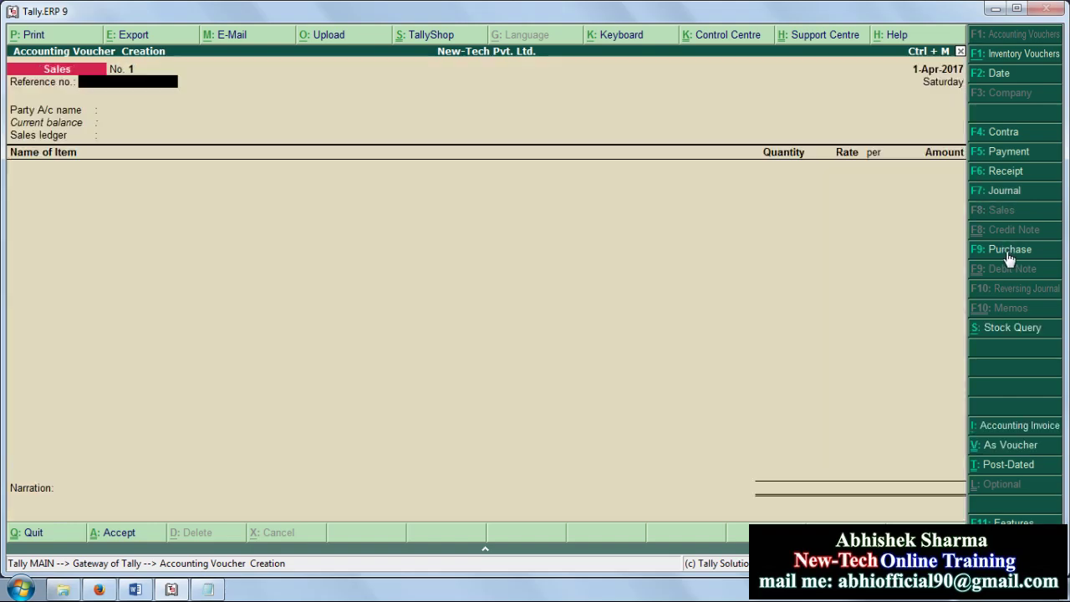
left_click(1008, 249)
left_click(1007, 151)
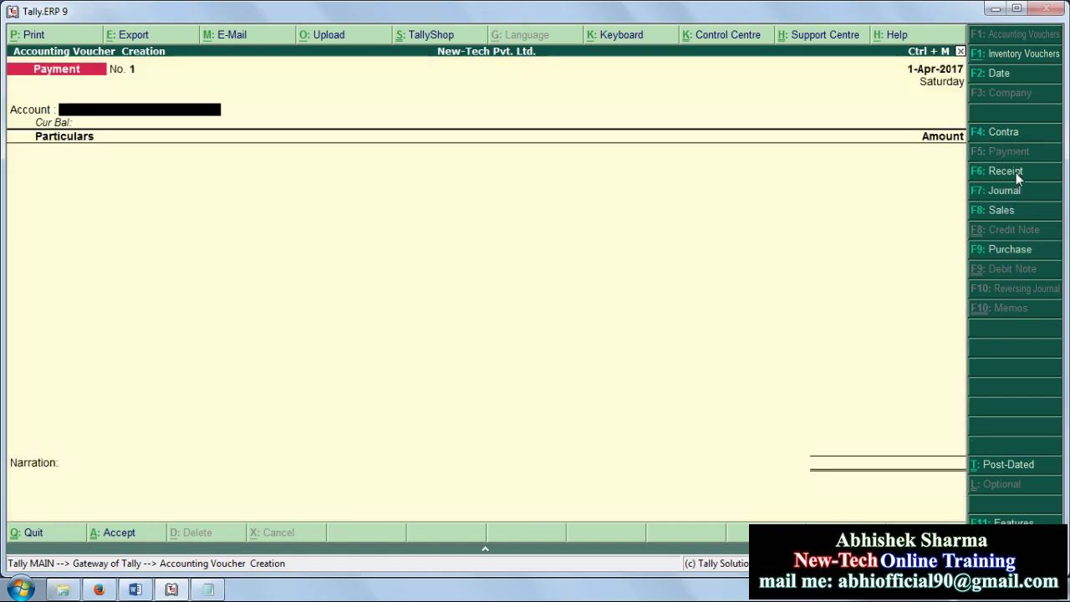
left_click(1005, 172)
left_click(1016, 157)
left_click(1024, 134)
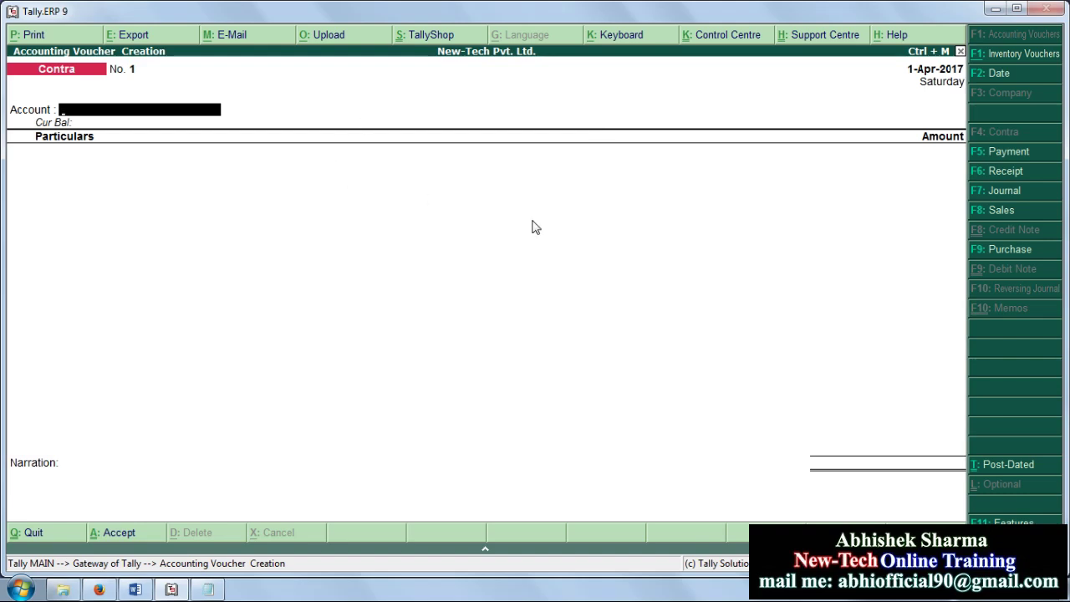
key("Escape")
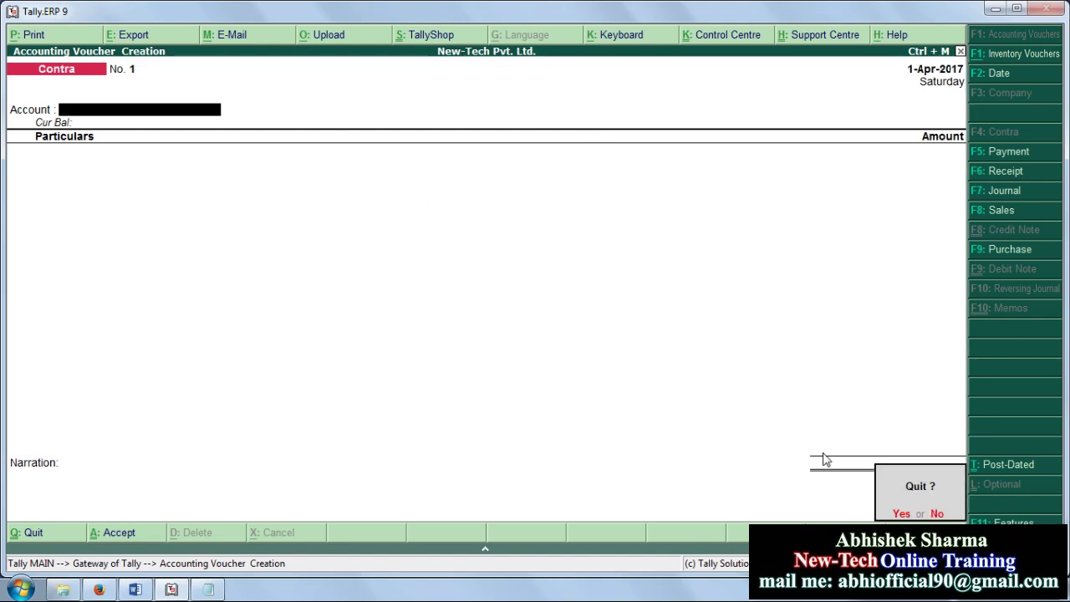
key("y")
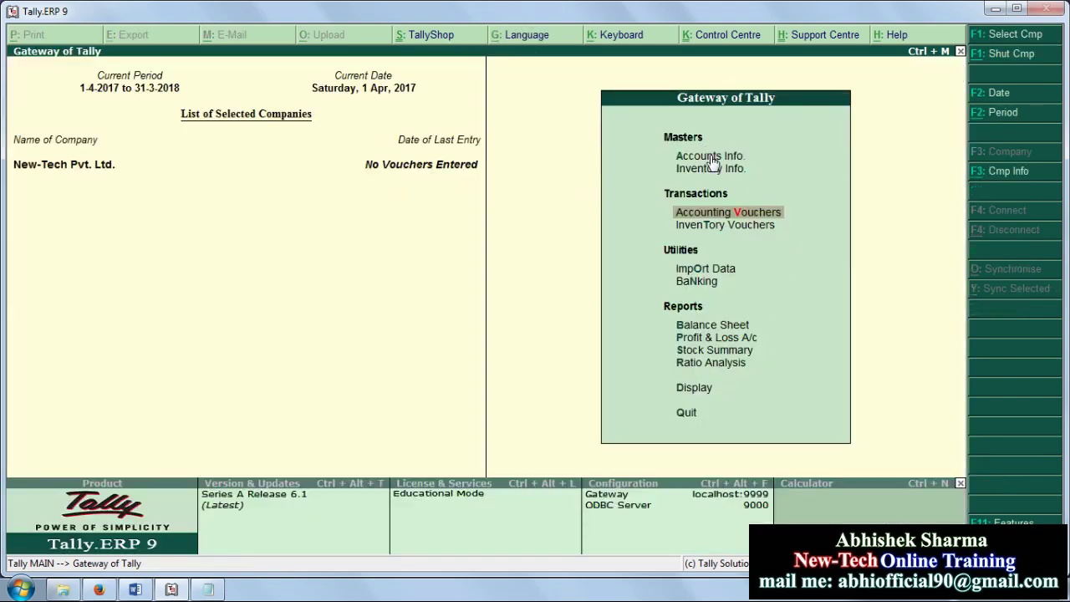
Step: Display the List of Ledgers, showing only Cash and Profit & Loss A/c, then back out
left_click(709, 157)
key("Return")
key("Down")
key("Up")
key("Down")
key("Return")
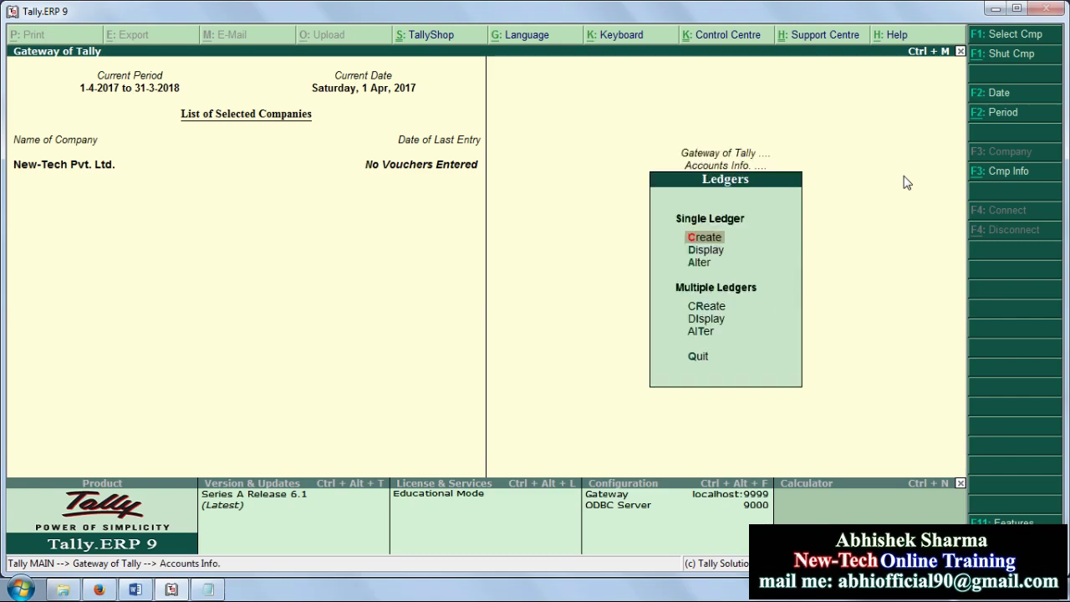
key("Down")
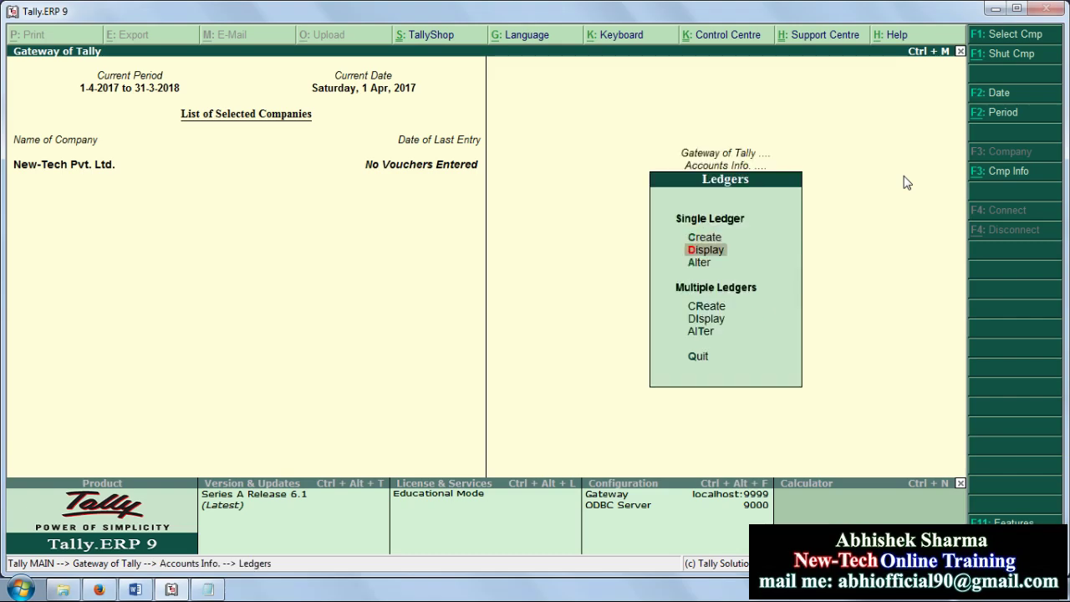
key("Return")
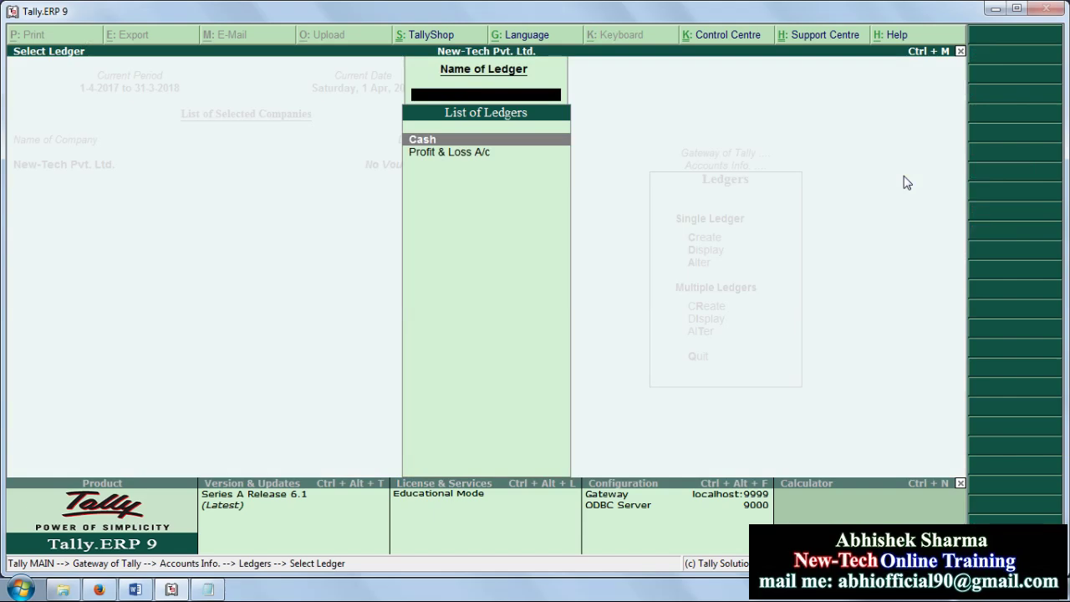
key("Escape")
key("Escape")
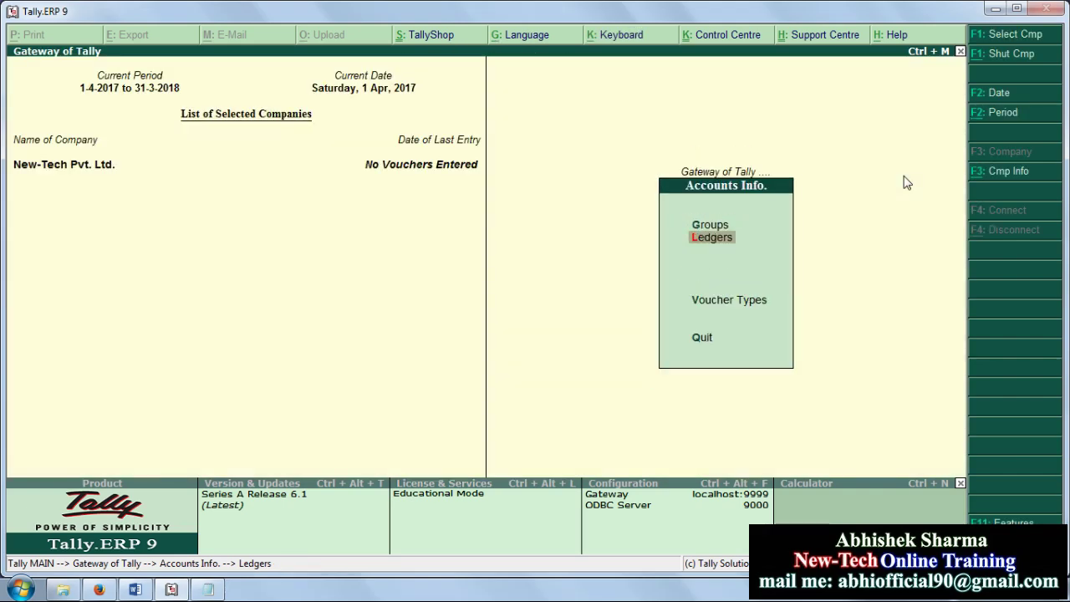
key("Escape")
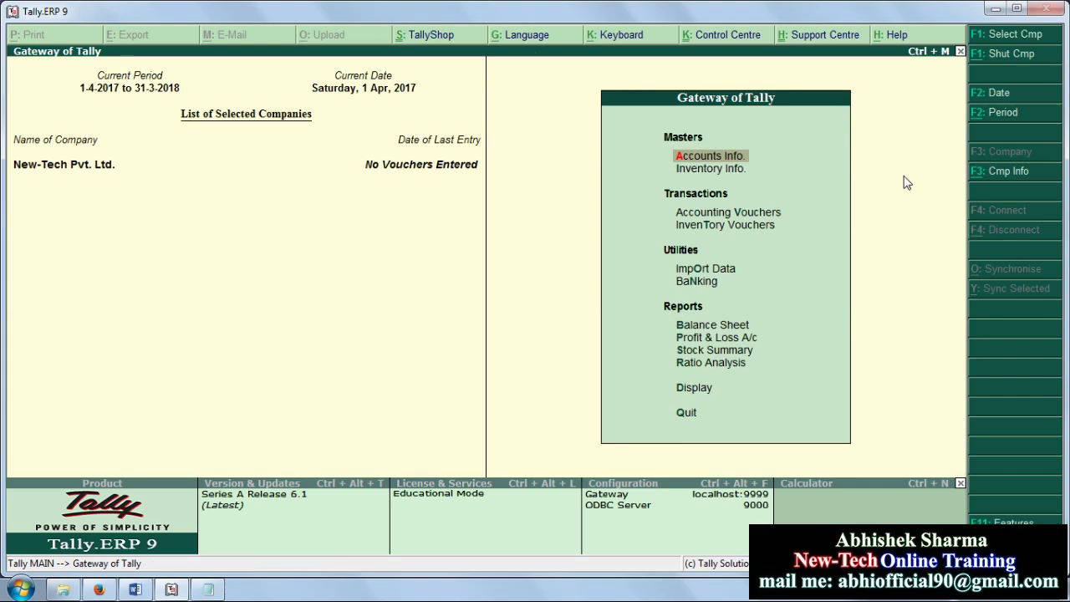
key("Return")
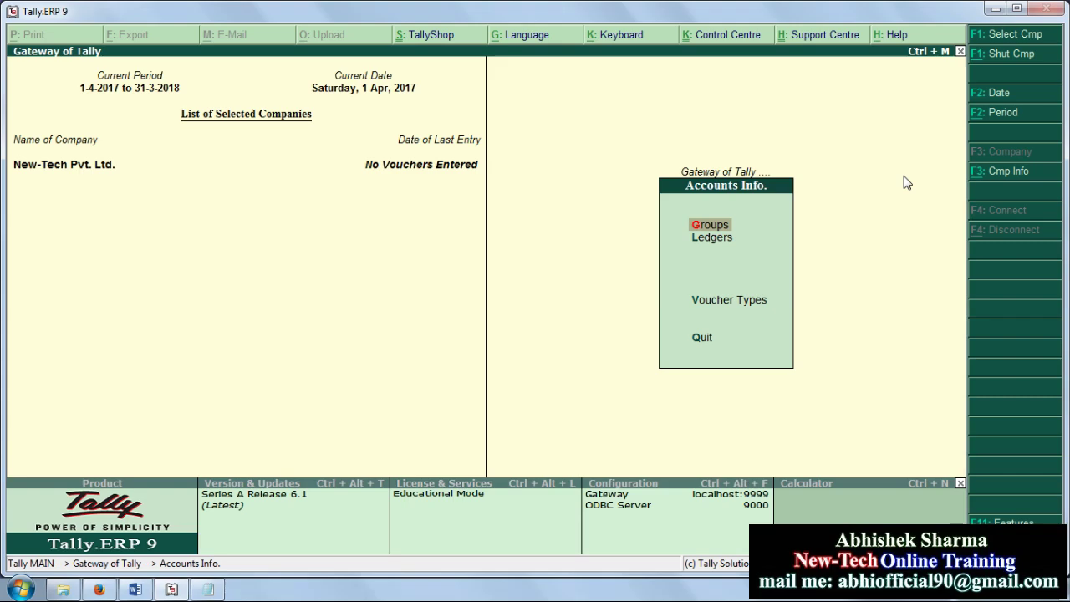
Step: Browse the List of Groups, from Bank OD A/c down to Unsecured Loans, then close it
key("Return")
key("Down")
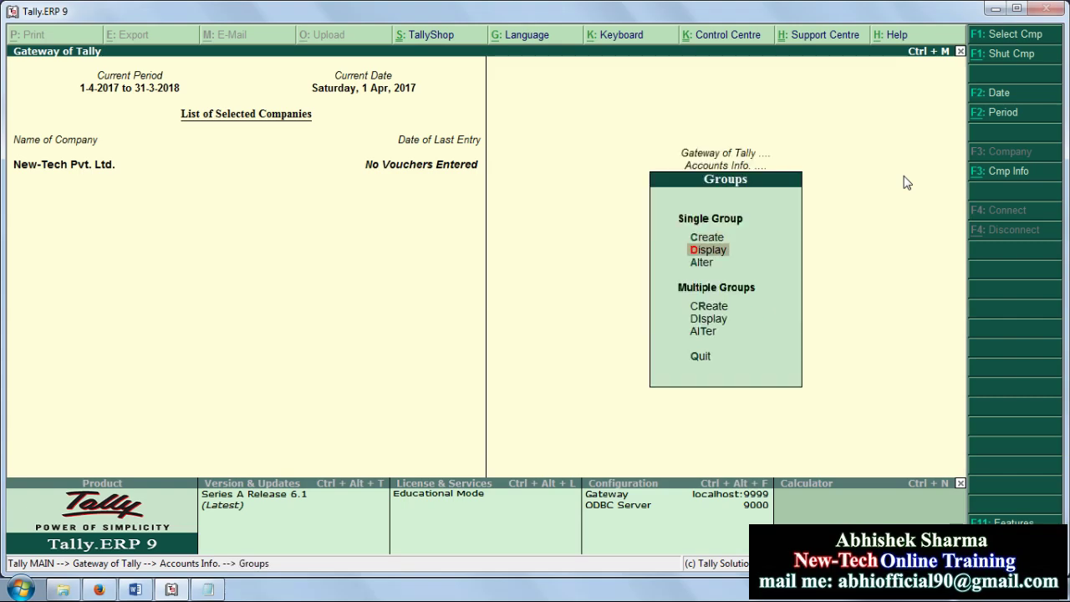
key("Return")
key("Down")
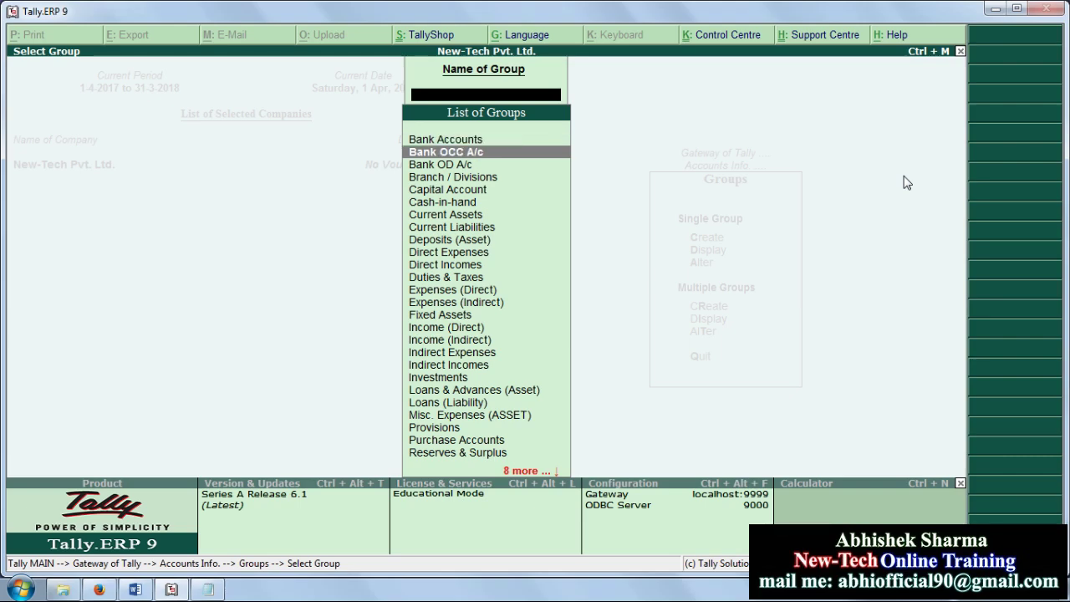
key("Down")
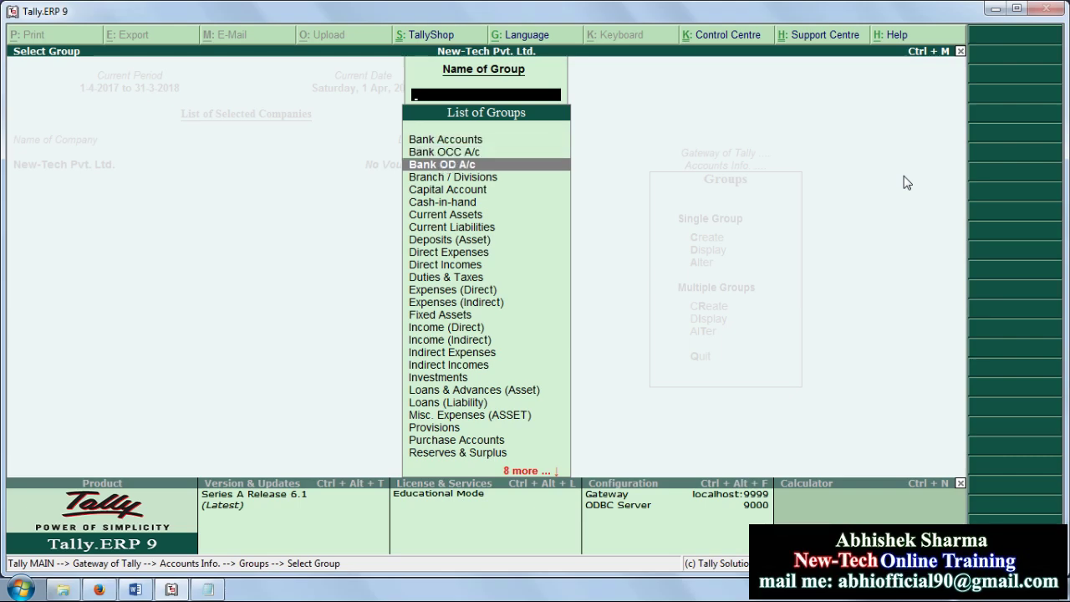
key("Down")
key("Down")
key("Down")
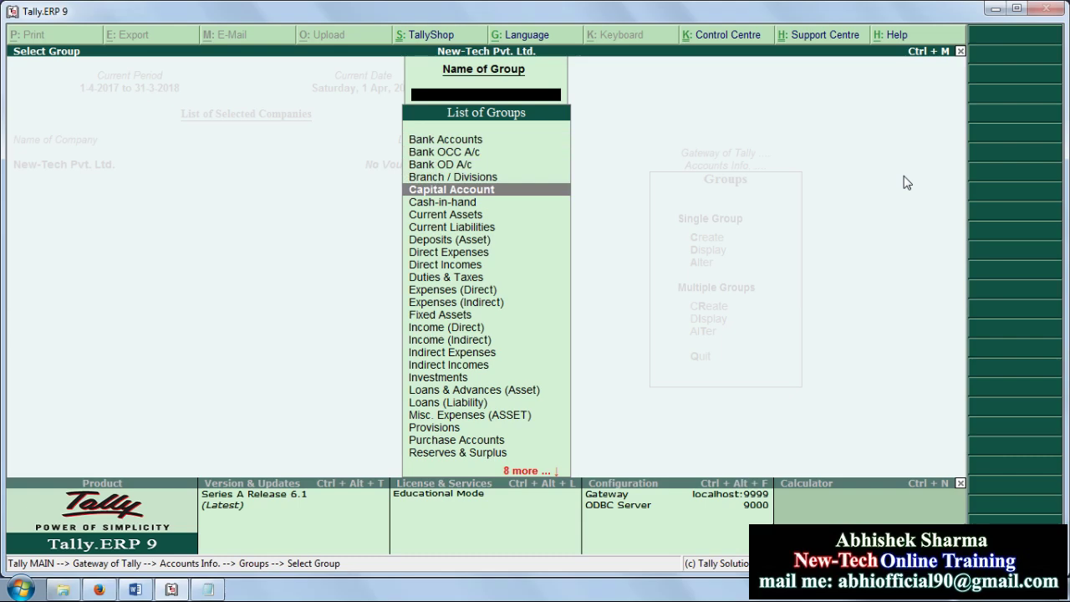
key("Down")
key("Down")
key("Down")
key("Down")
key("Down")
key("Down")
key("Down")
key("Down")
key("Down")
key("Down")
key("Down")
key("Down")
key("Down")
key("Down")
key("Down")
key("Down")
key("Down")
key("Down")
key("Down")
key("Down")
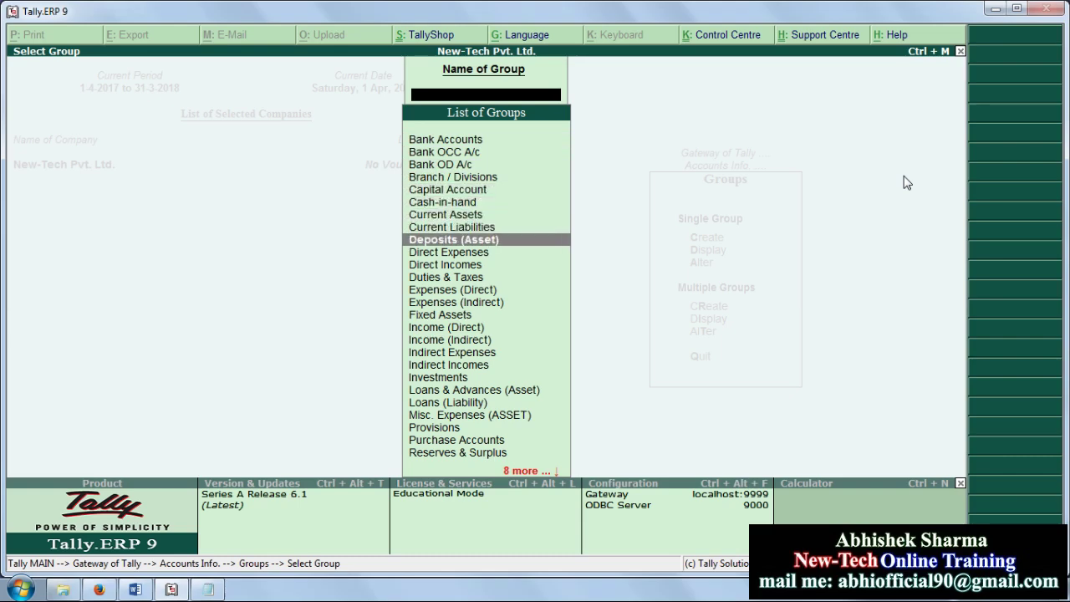
key("Up")
key("Up")
key("Up")
key("Up")
key("Up")
key("Up")
key("Up")
key("Up")
key("Up")
key("Up")
key("Up")
key("Up")
key("Up")
key("Up")
key("Up")
key("Up")
key("Up")
key("Up")
key("Up")
key("Up")
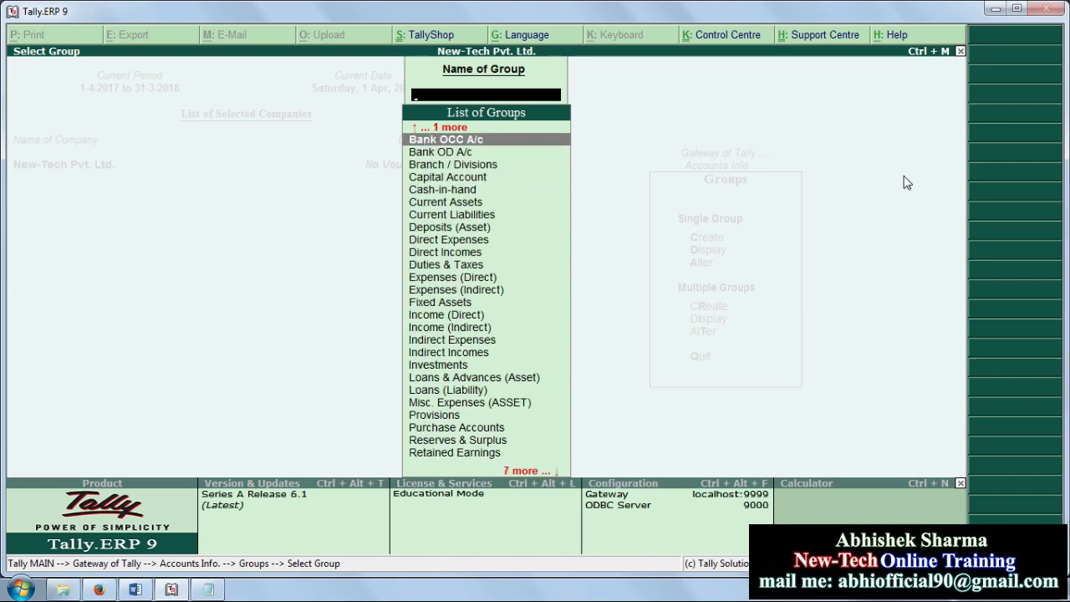
key("Return")
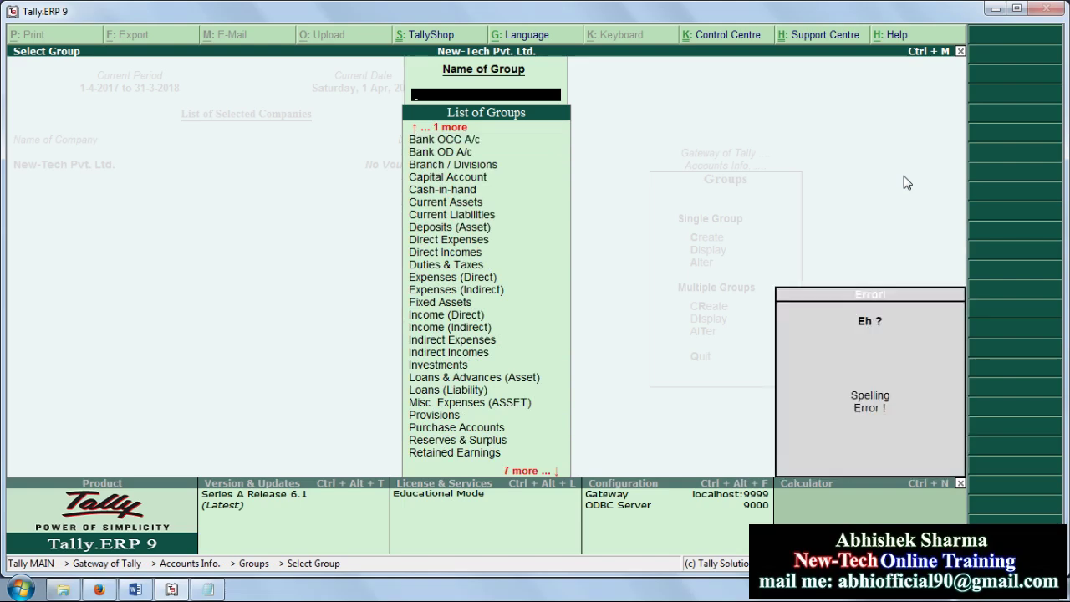
key("Escape")
Step: Open a group creation form, abandon it, and return to Accounts Info
key("Up")
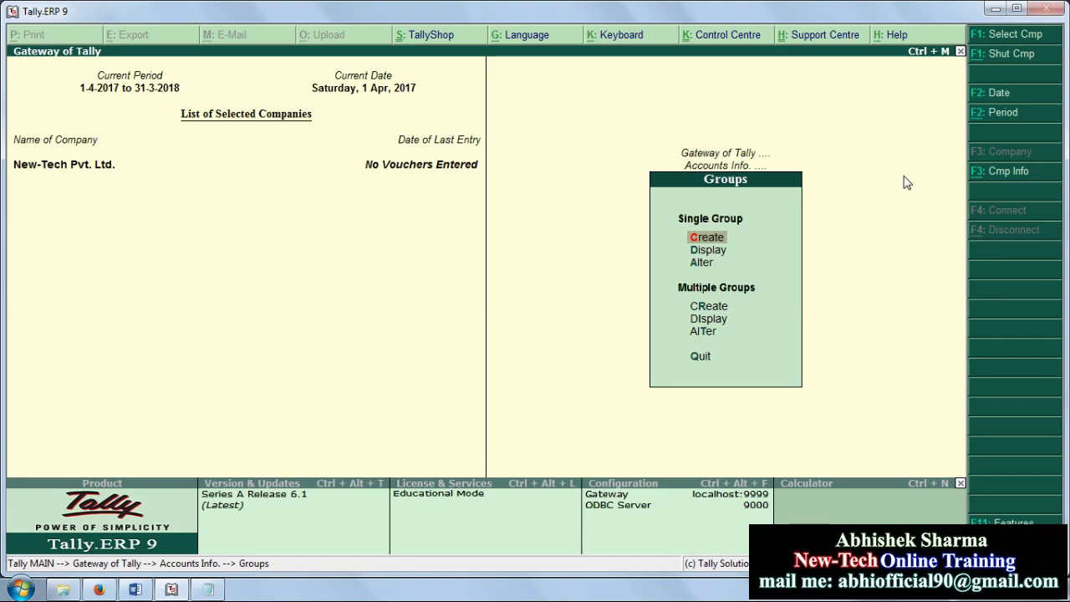
key("Return")
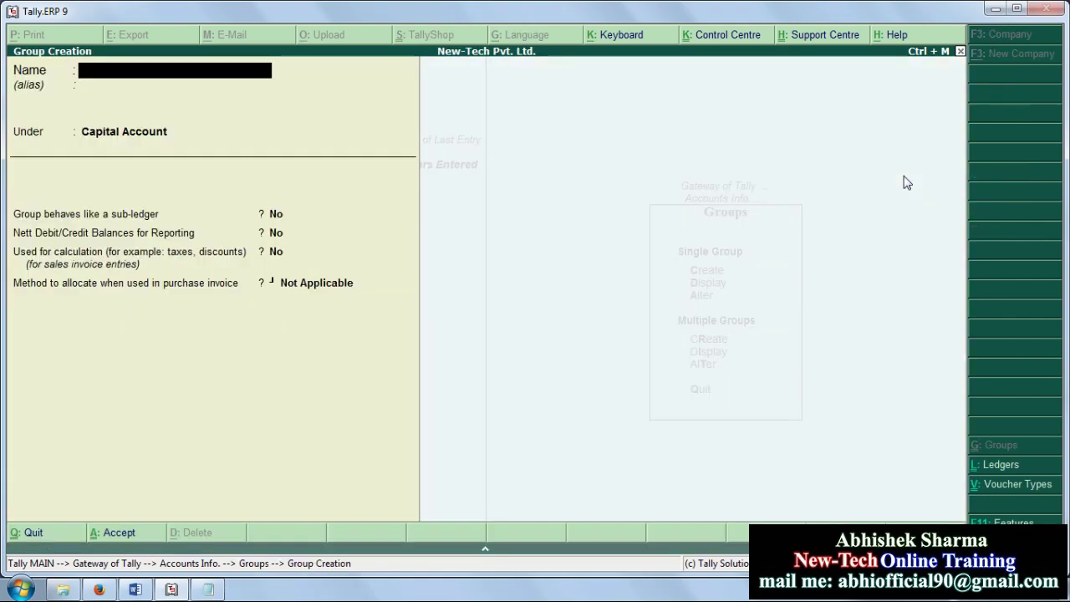
key("Escape")
key("y")
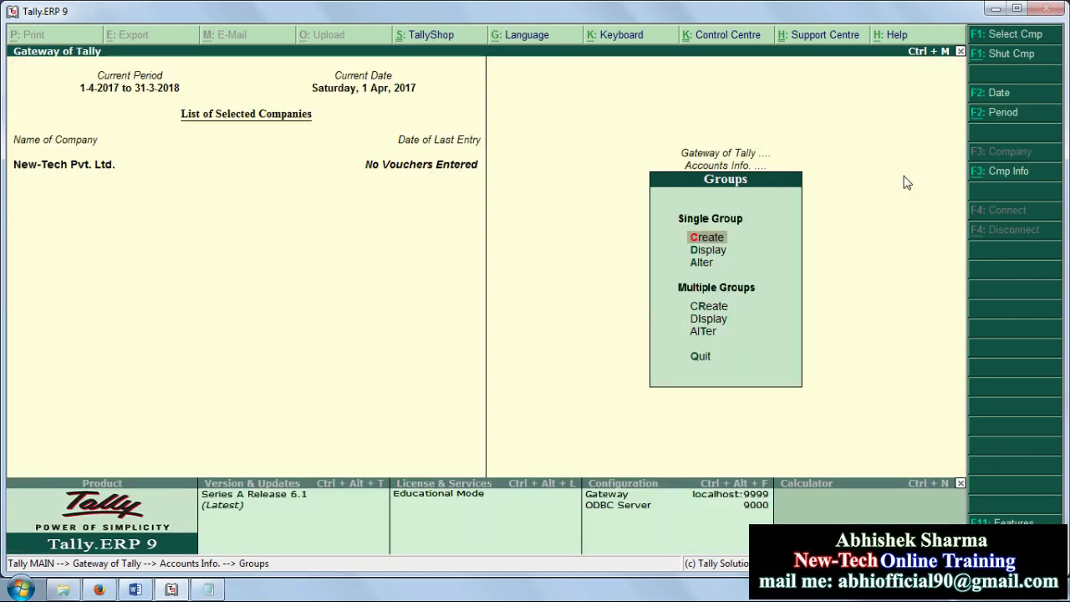
key("Escape")
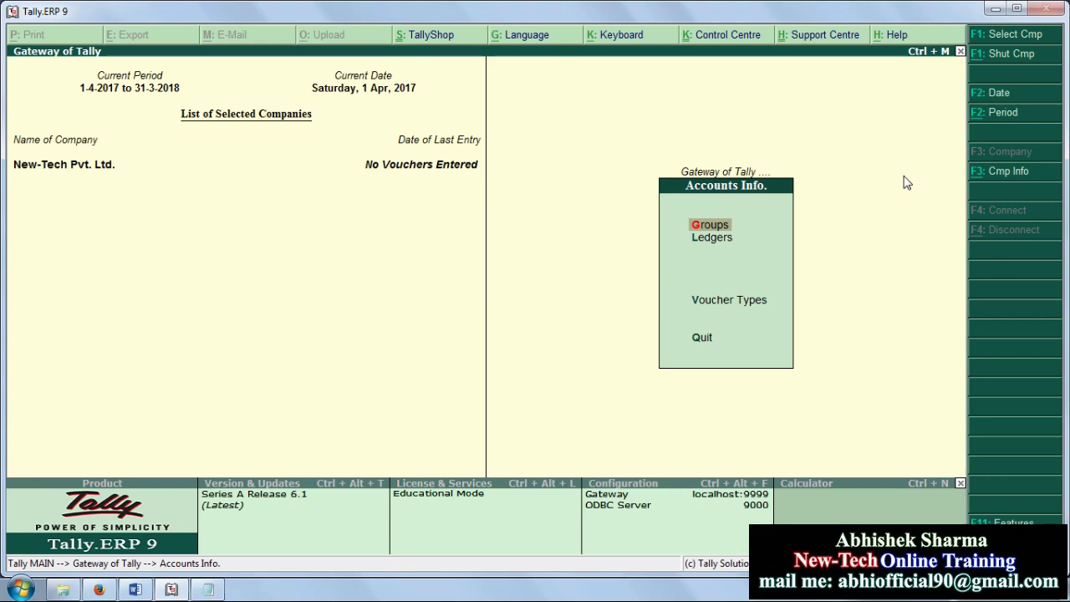
Step: Check the List of Ledgers, then open a blank Single Ledger creation form
key("Down")
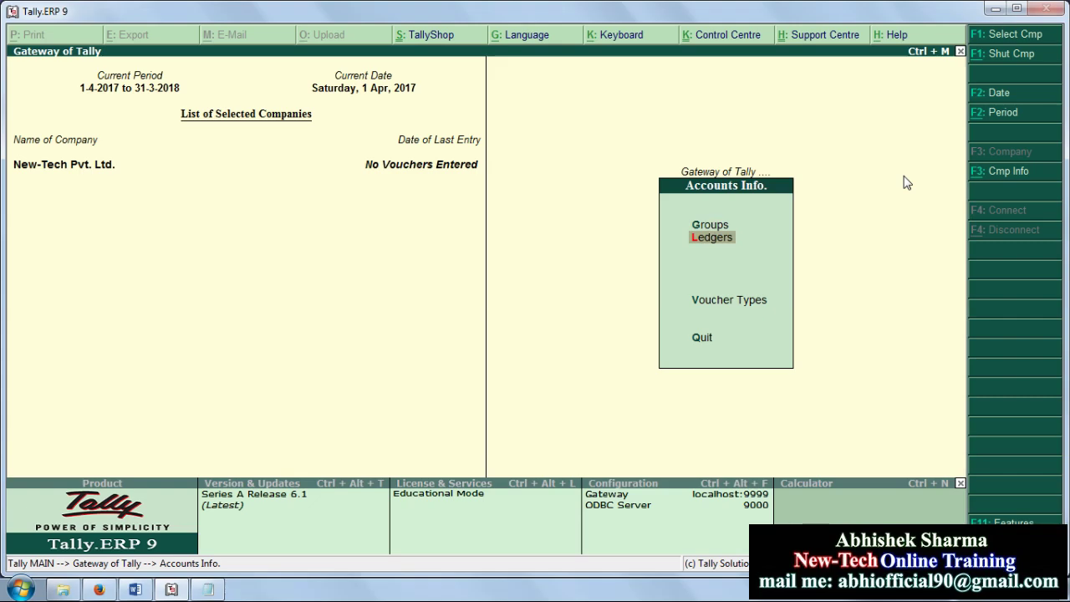
key("Return")
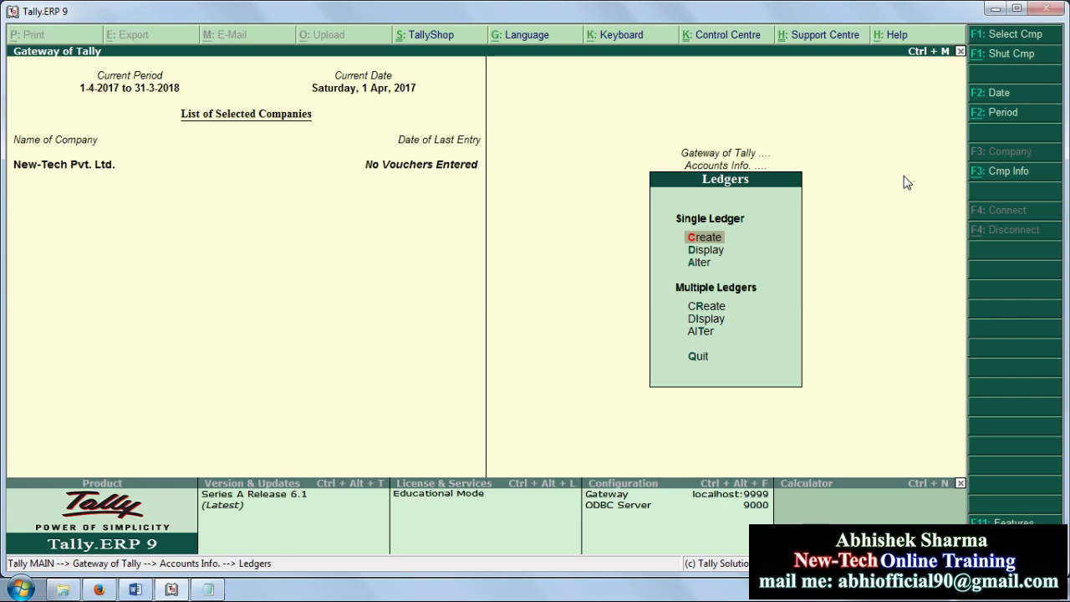
key("Down")
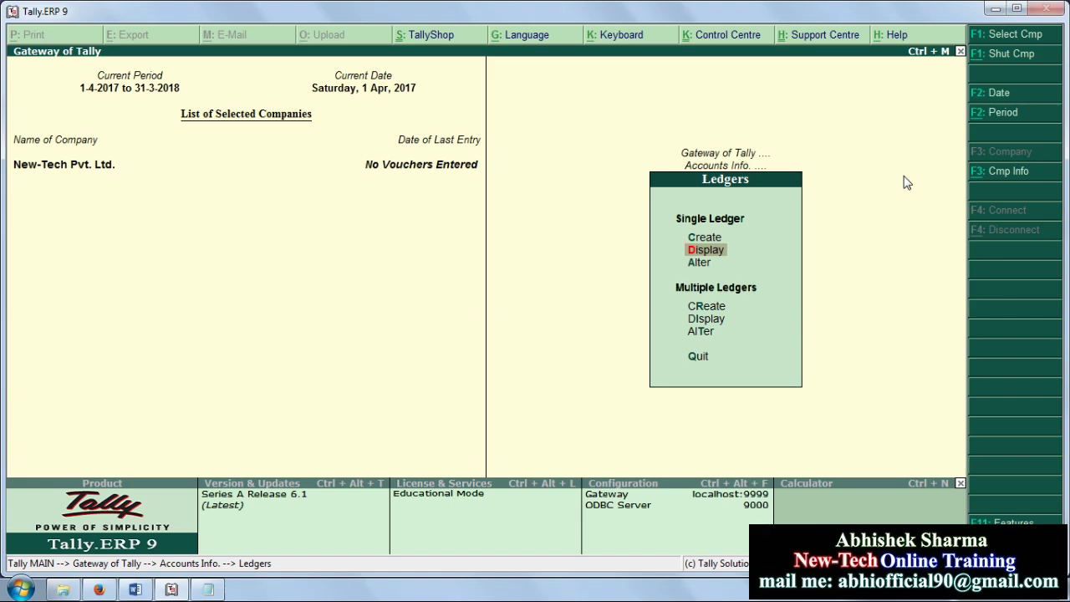
key("Return")
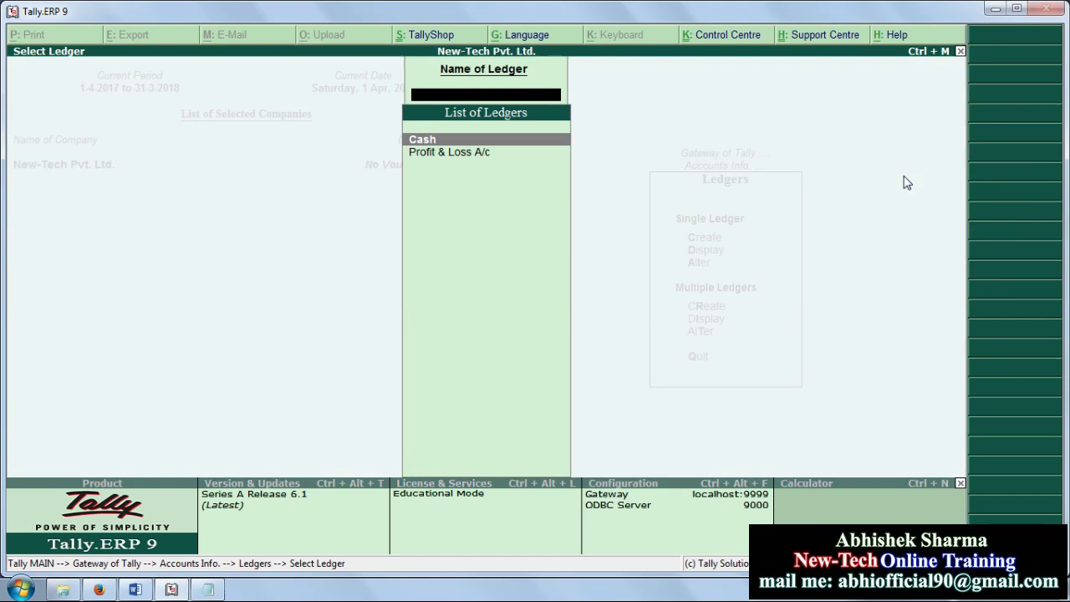
key("Escape")
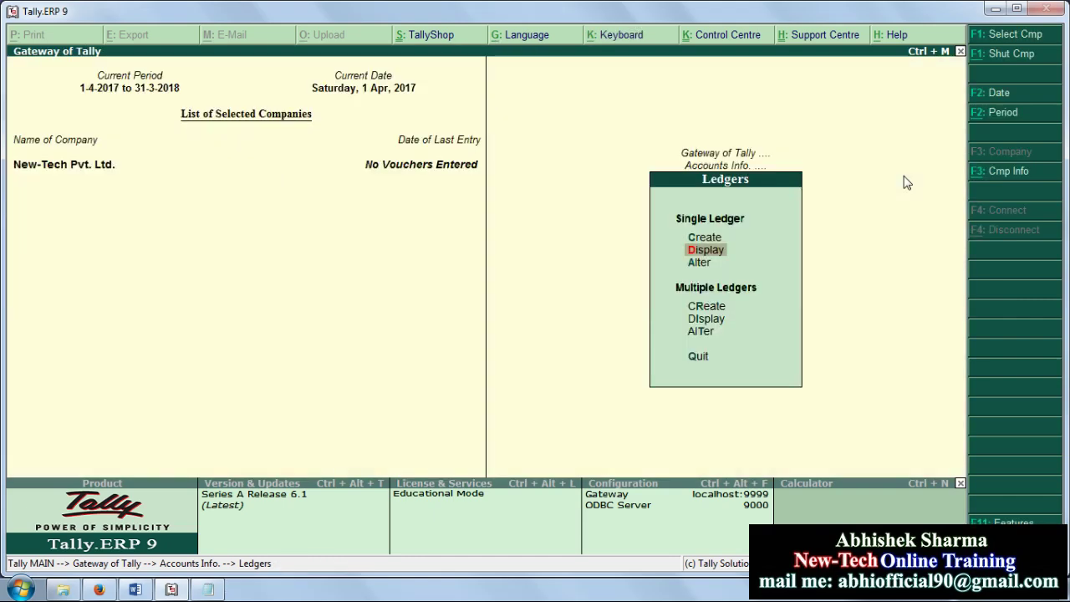
key("Up")
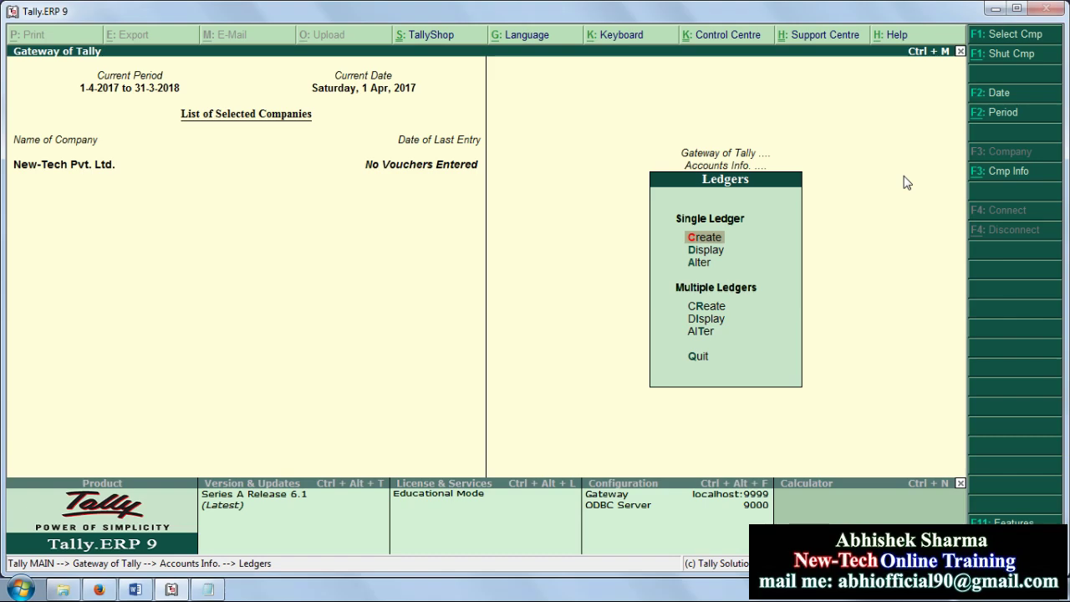
key("Return")
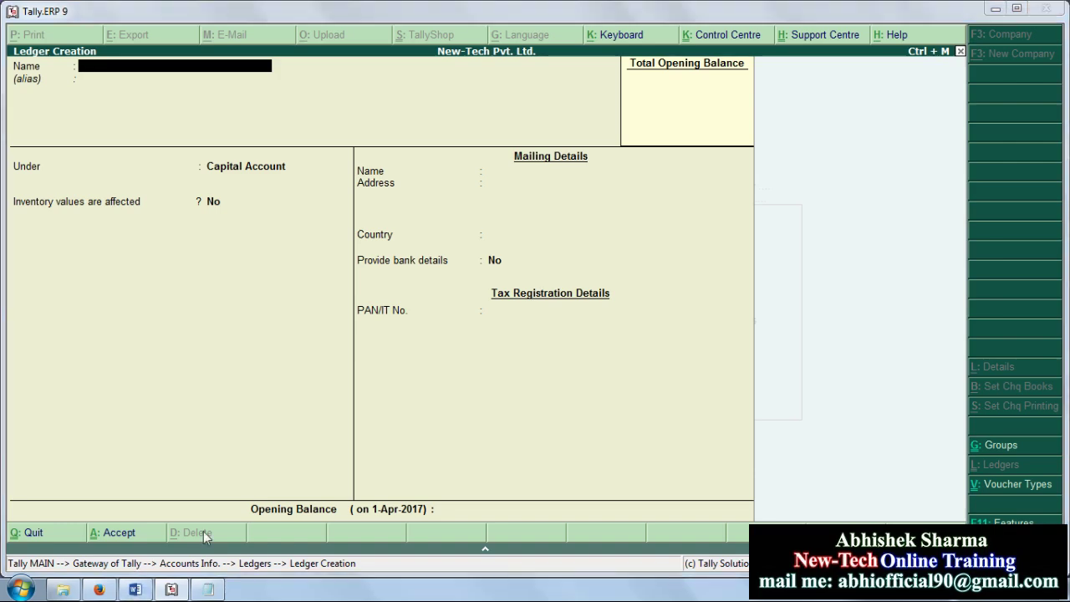
left_click(136, 591)
Step: Bring Word's List of Ledgers table into view, starting at Abc Capital A/c under Capital A/c
scroll(792, 266, "down", 1)
scroll(792, 266, "down", 9)
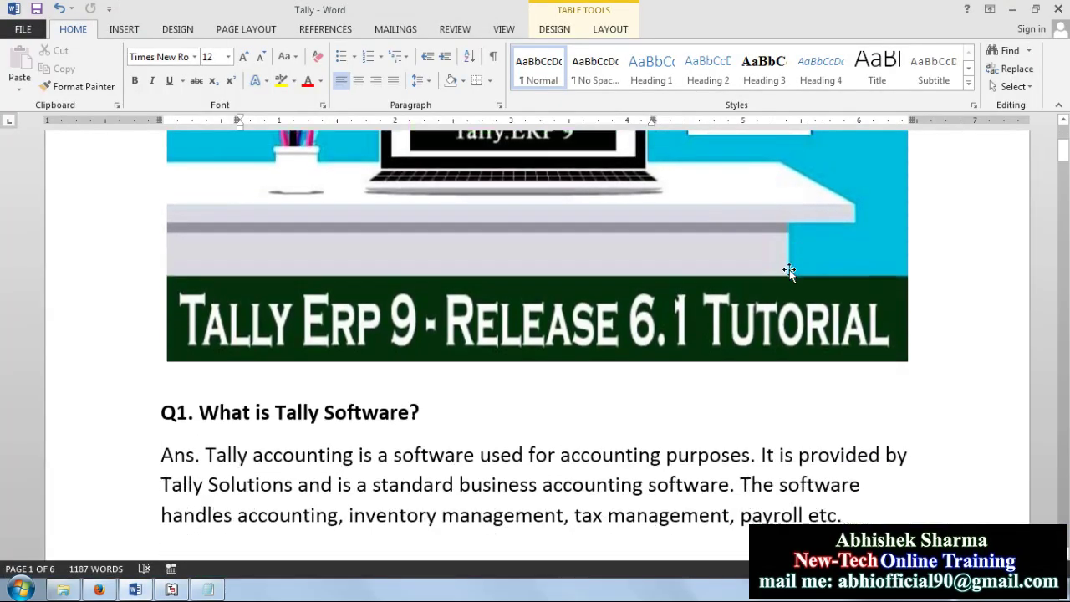
scroll(770, 290, "down", 13)
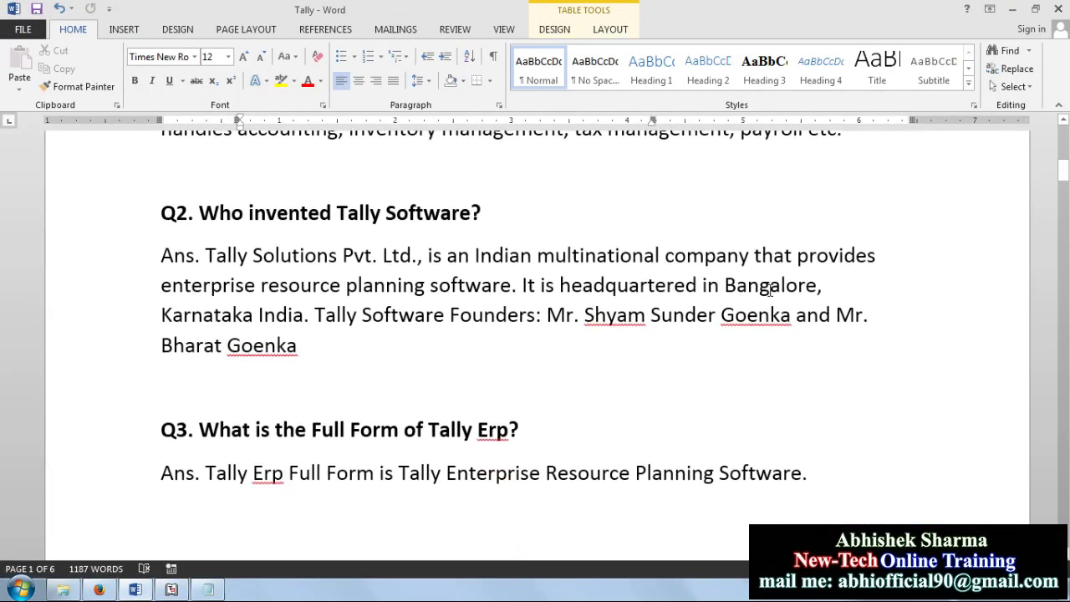
scroll(770, 290, "down", 3)
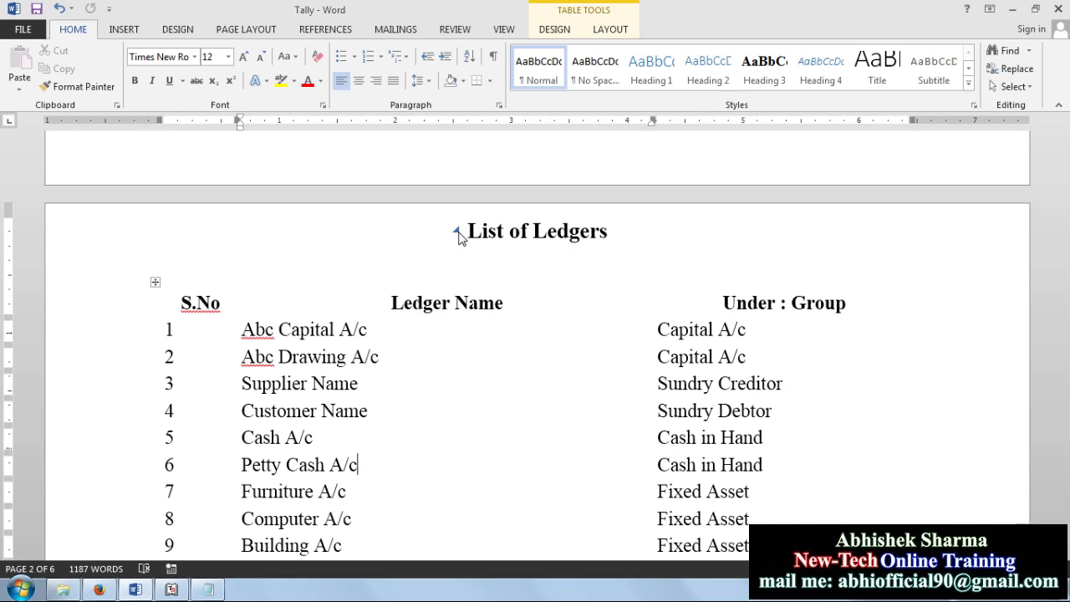
left_click(456, 232)
left_click(689, 256)
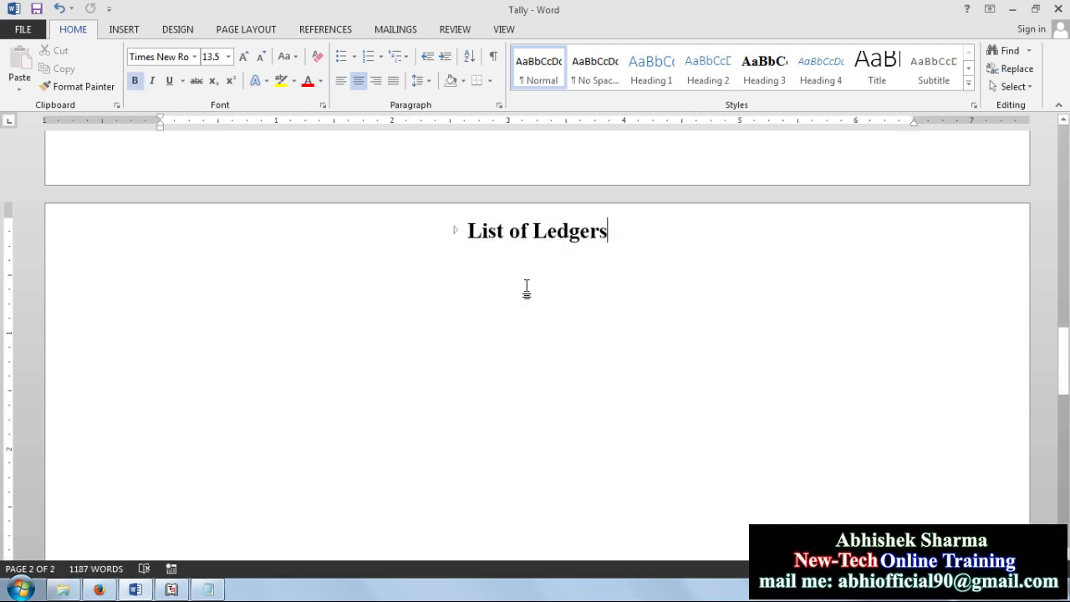
left_click(456, 234)
left_click(507, 332)
scroll(335, 326, "down", 2)
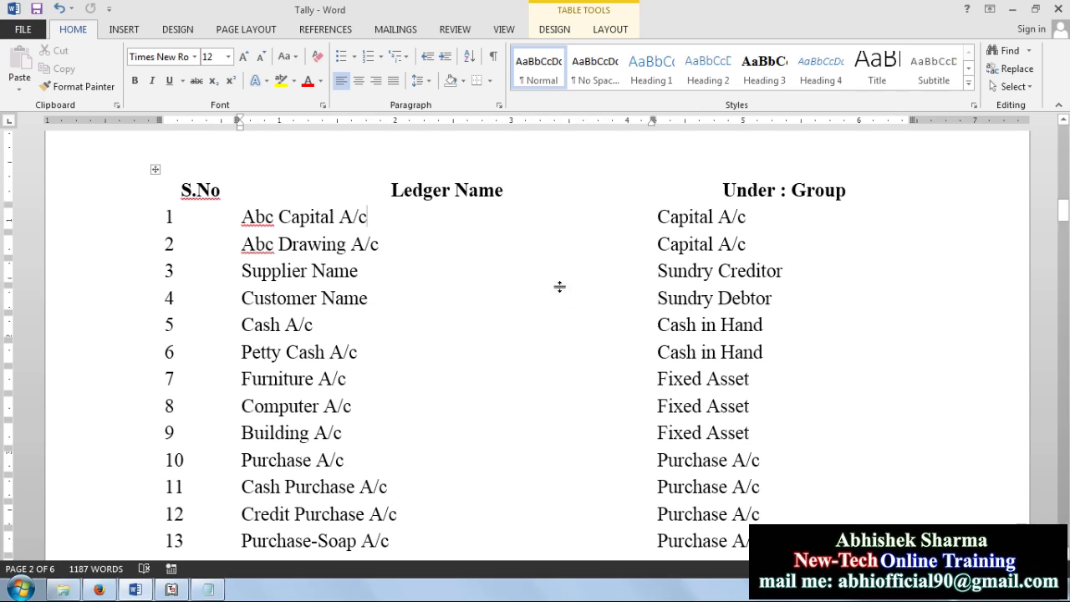
Step: Return to page 1 and place the caret on the blank line below the Q3 Tally Erp answer
scroll(820, 309, "down", 7)
scroll(822, 320, "down", 17)
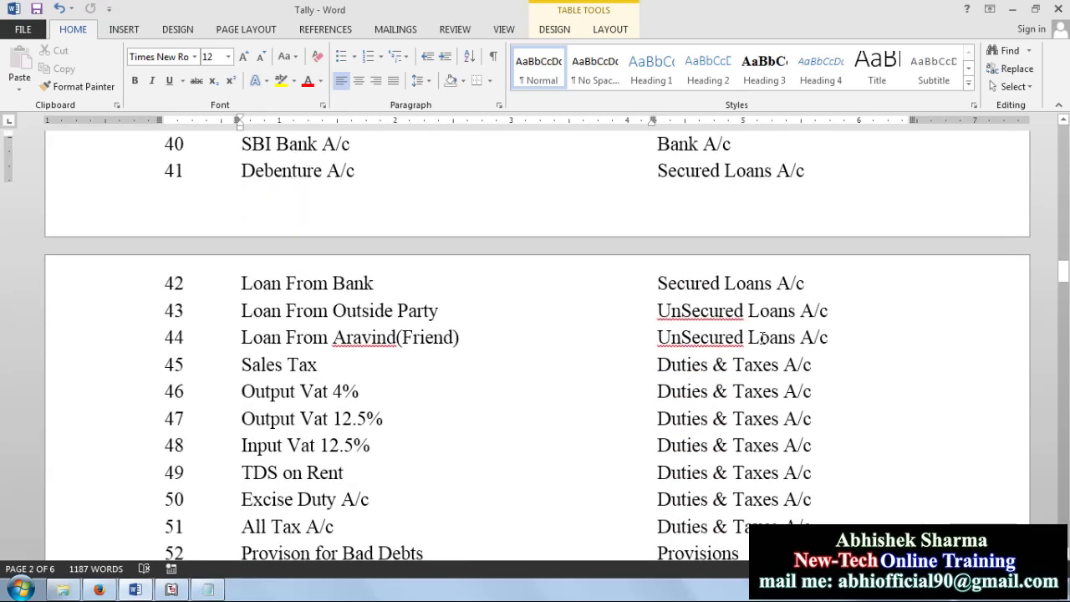
scroll(763, 338, "down", 6)
scroll(753, 343, "down", 1)
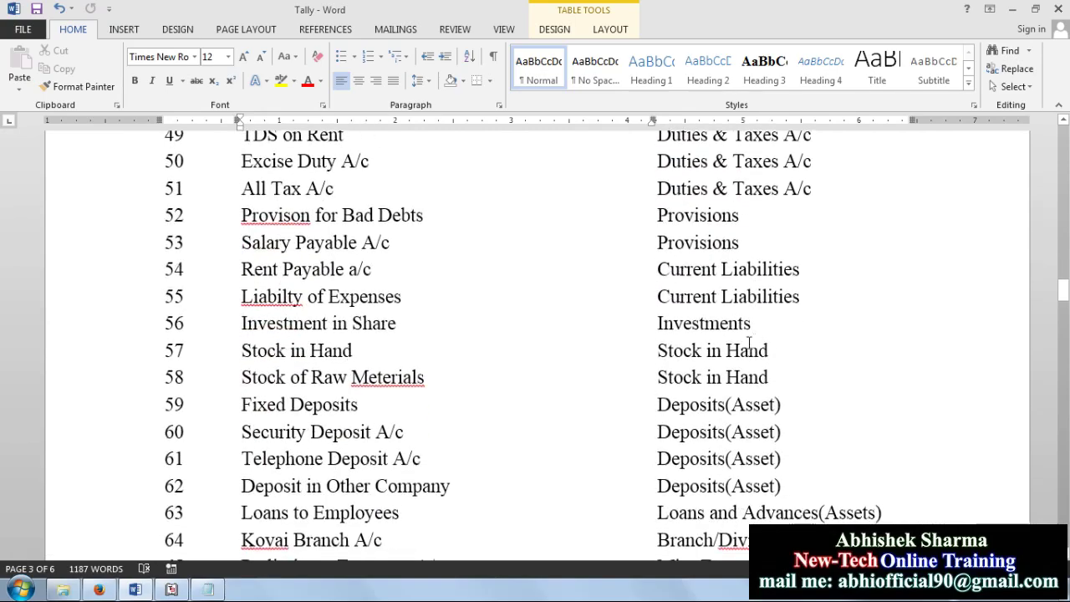
scroll(518, 296, "down", 6)
scroll(517, 296, "down", 8)
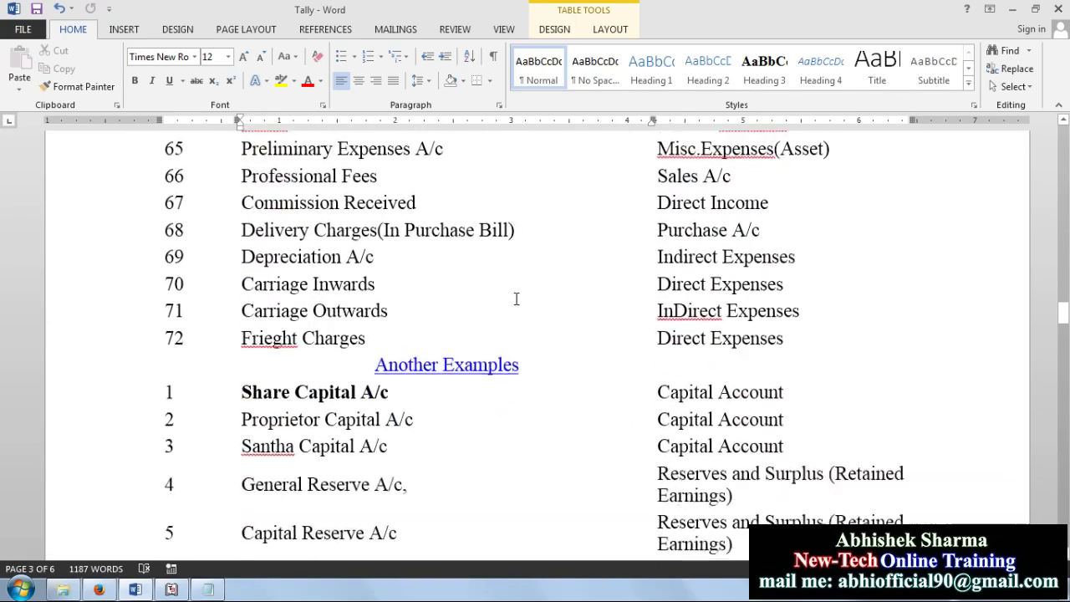
scroll(558, 327, "down", 6)
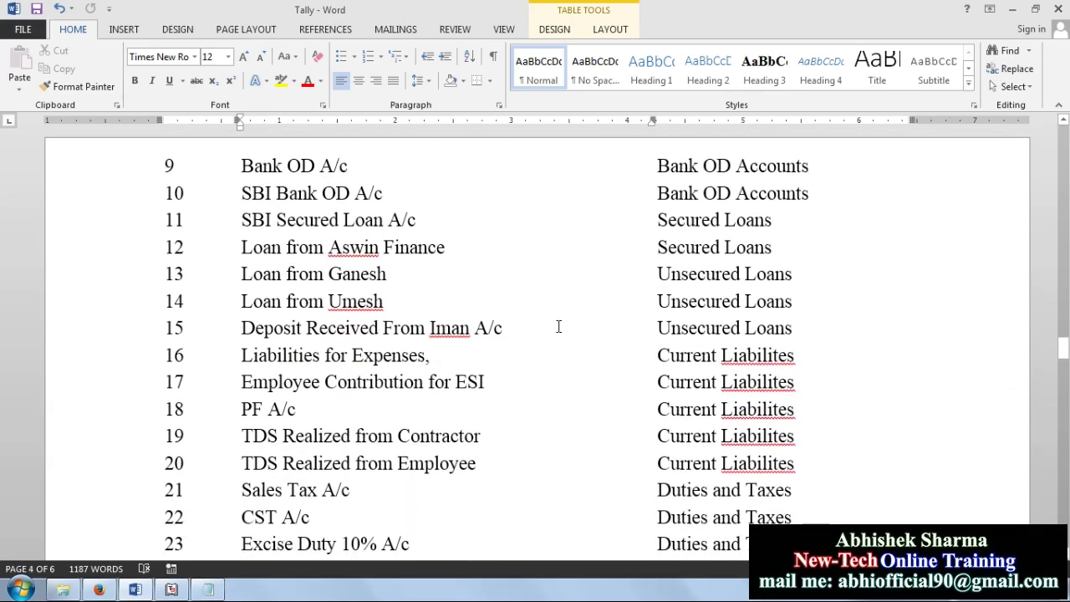
scroll(558, 326, "down", 5)
scroll(559, 324, "down", 4)
scroll(558, 323, "down", 1)
scroll(559, 323, "up", 10)
scroll(559, 324, "up", 15)
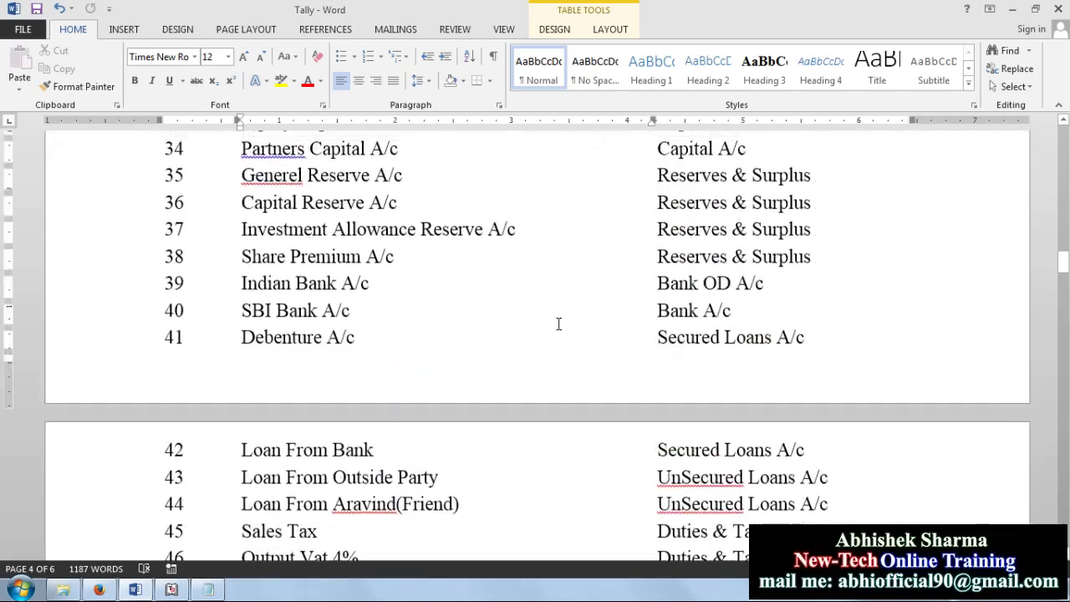
scroll(559, 324, "up", 12)
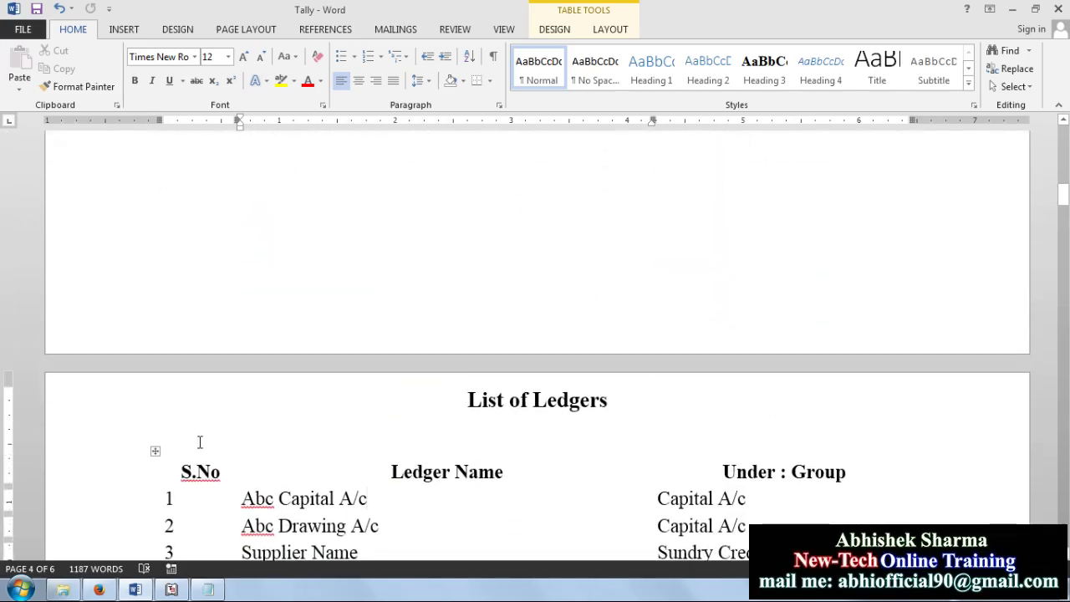
scroll(480, 301, "up", 1)
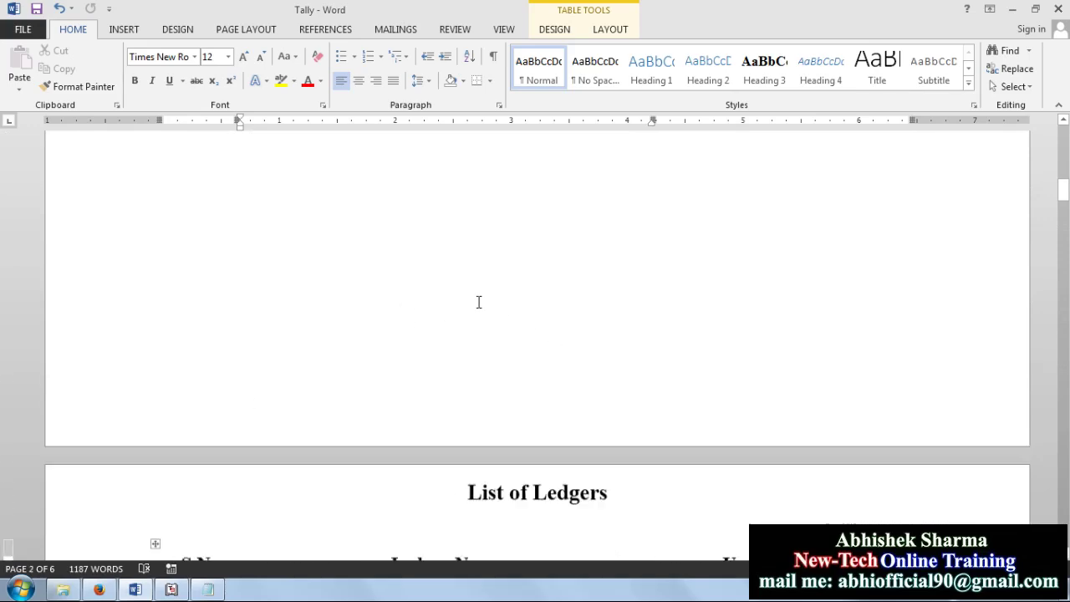
scroll(479, 302, "up", 5)
left_click(650, 333)
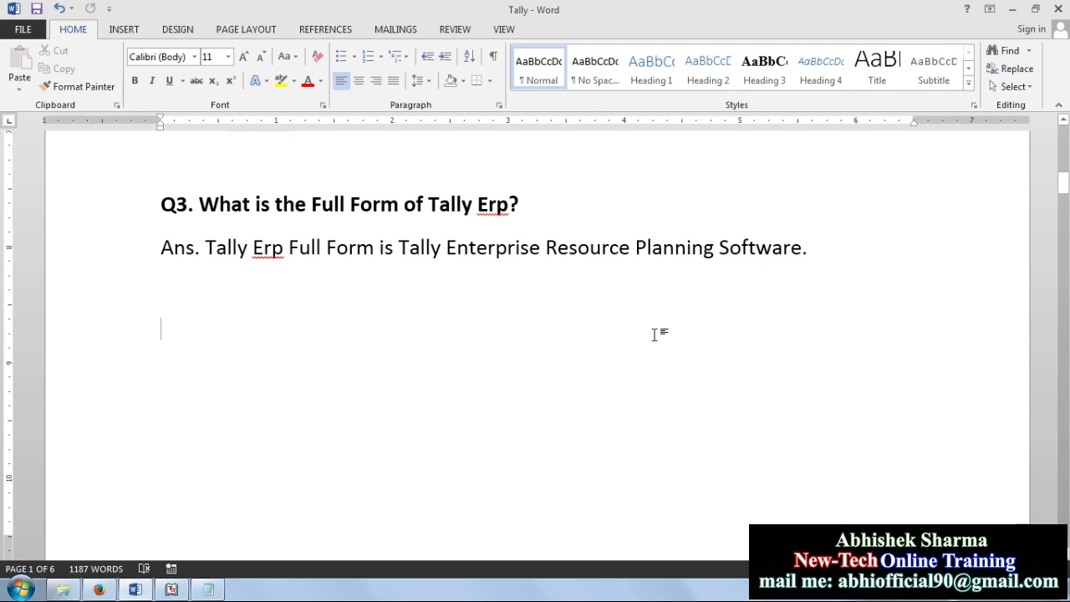
Step: Add an 'Email me:' line with the contact's e-mail address, highlighted in yellow
type("Email ")
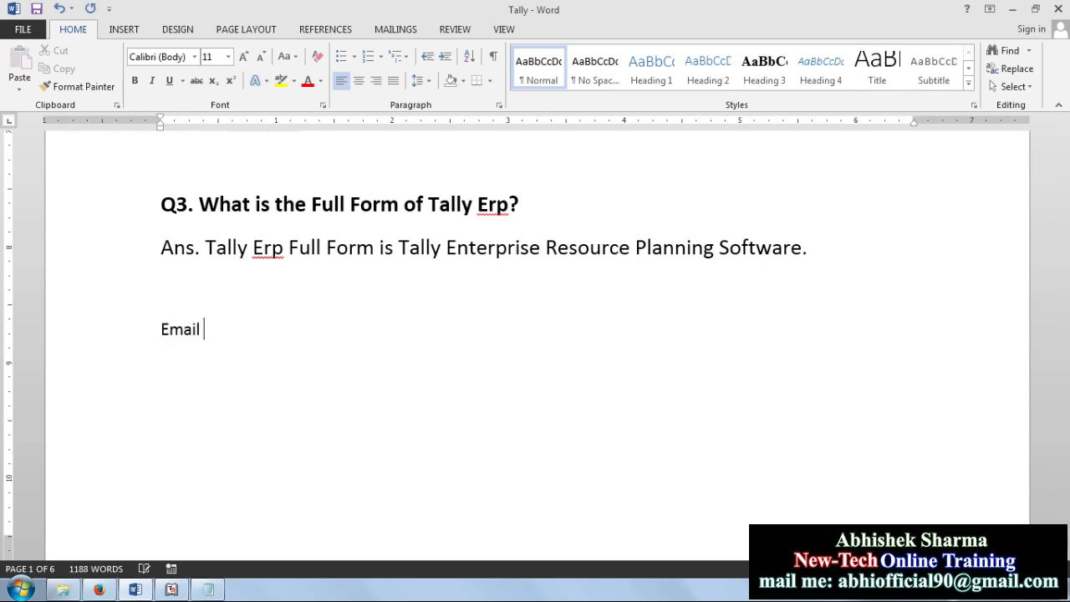
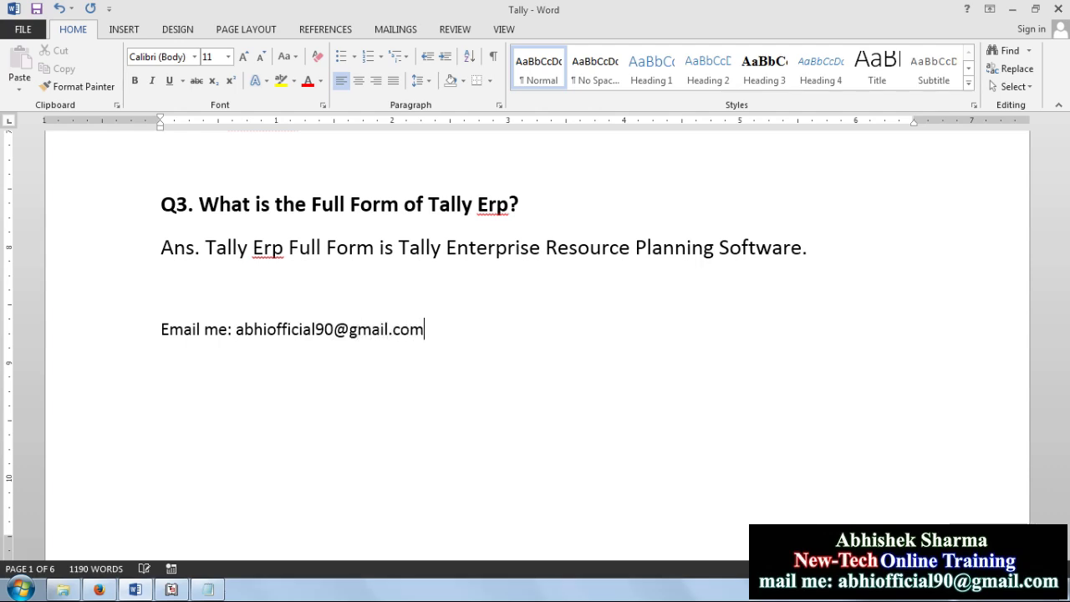
left_click_drag(431, 334, 272, 333)
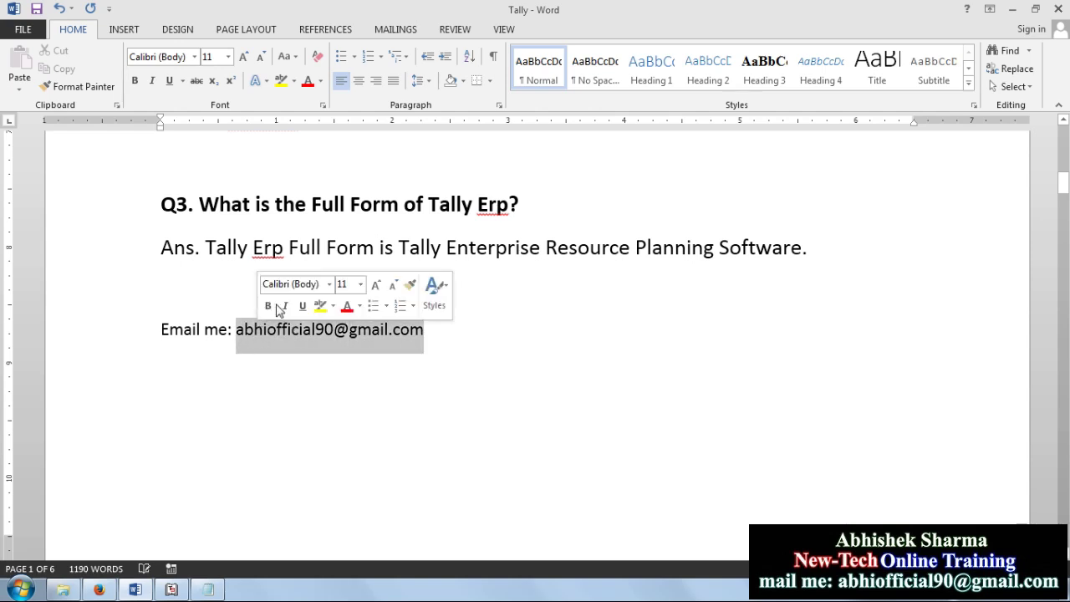
left_click(284, 89)
left_click(483, 373)
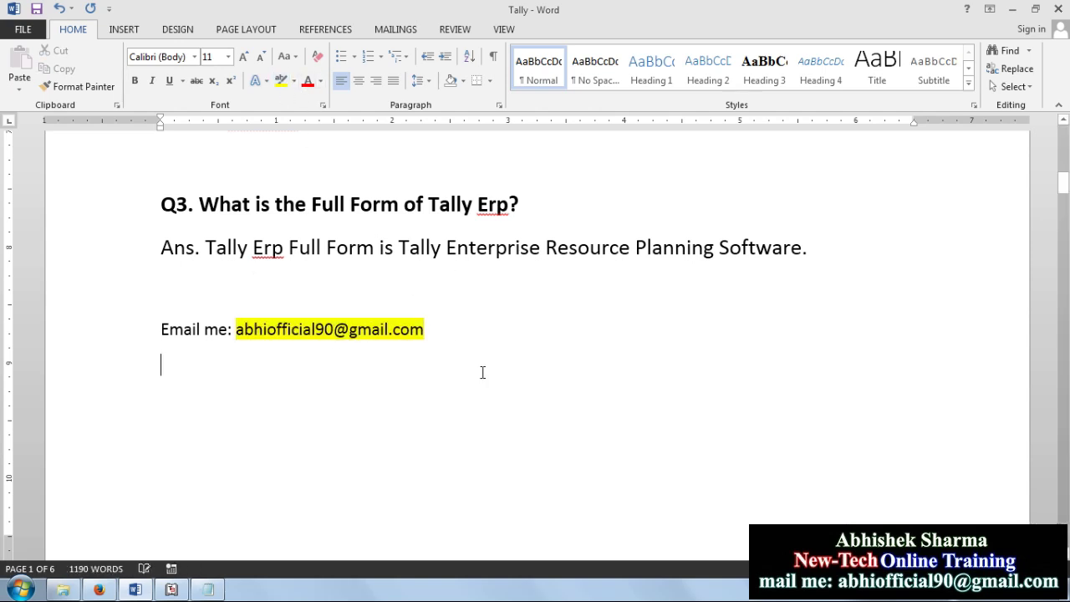
Step: Adjust and clear selections on the Email me line, then bring Tally's Ledger Creation form forward
left_click(238, 332)
left_click_drag(238, 332, 329, 340)
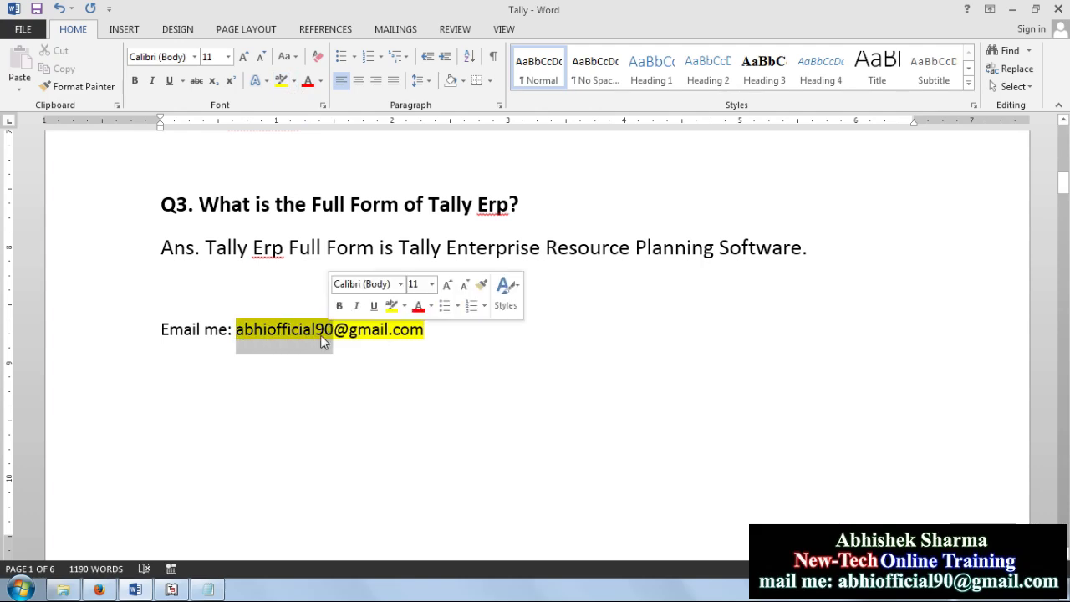
left_click_drag(161, 331, 230, 333)
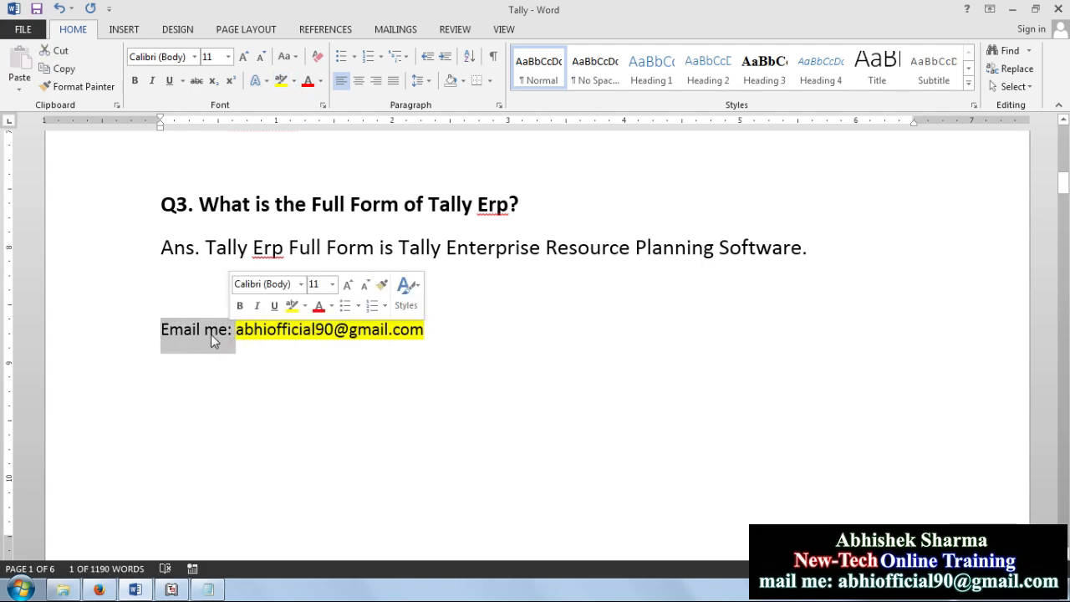
left_click(262, 364)
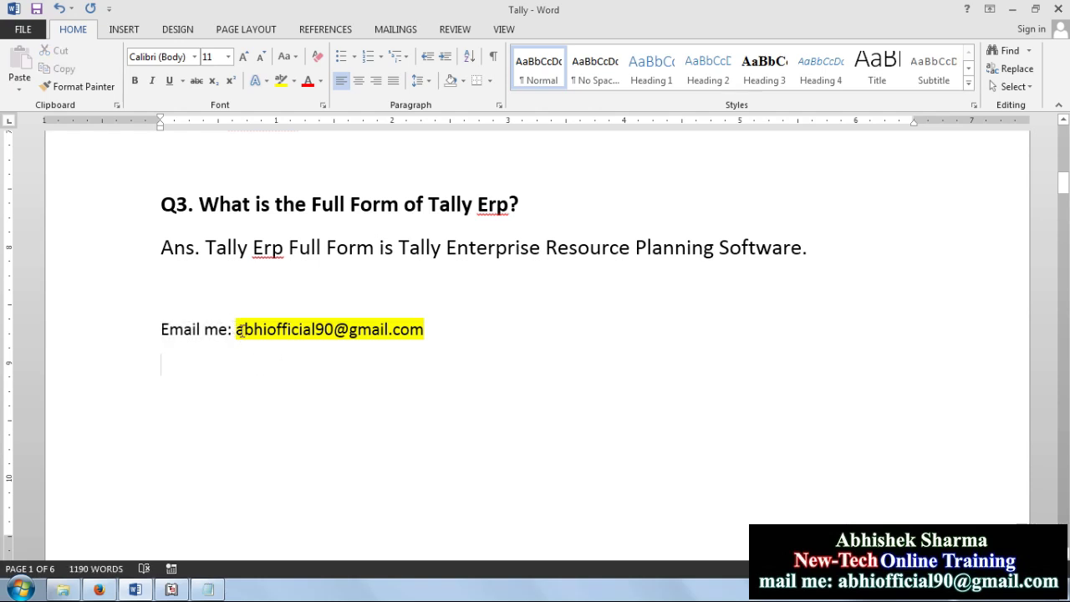
left_click_drag(238, 332, 429, 337)
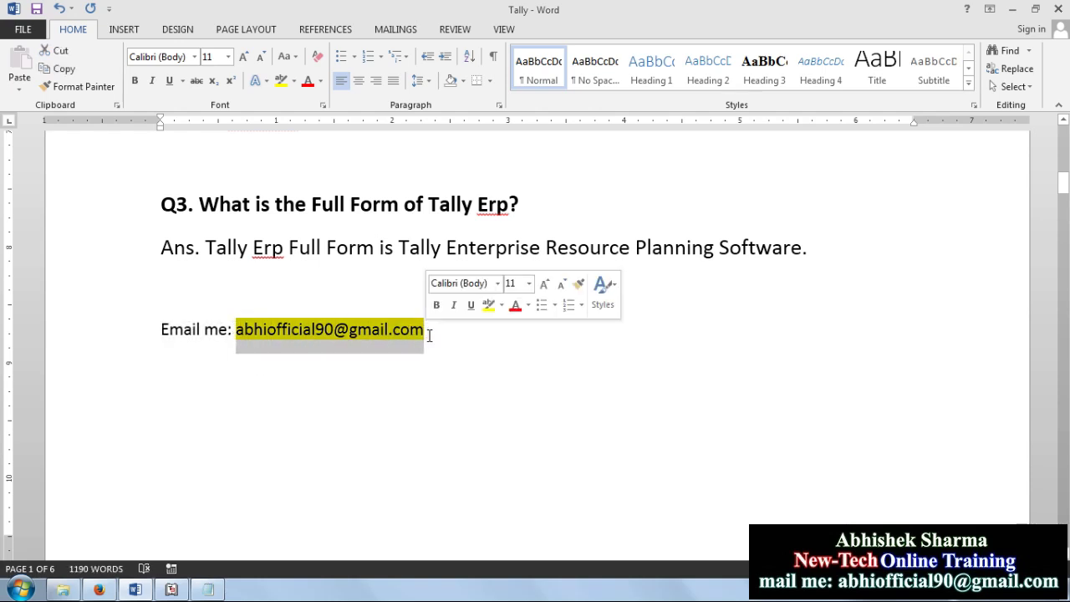
left_click(471, 373)
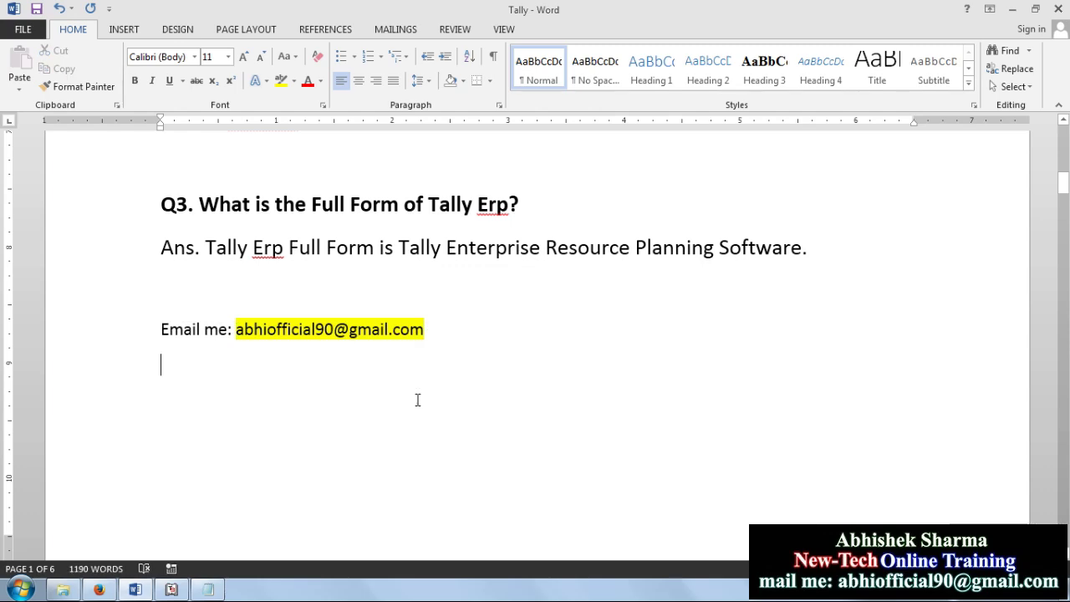
left_click(171, 590)
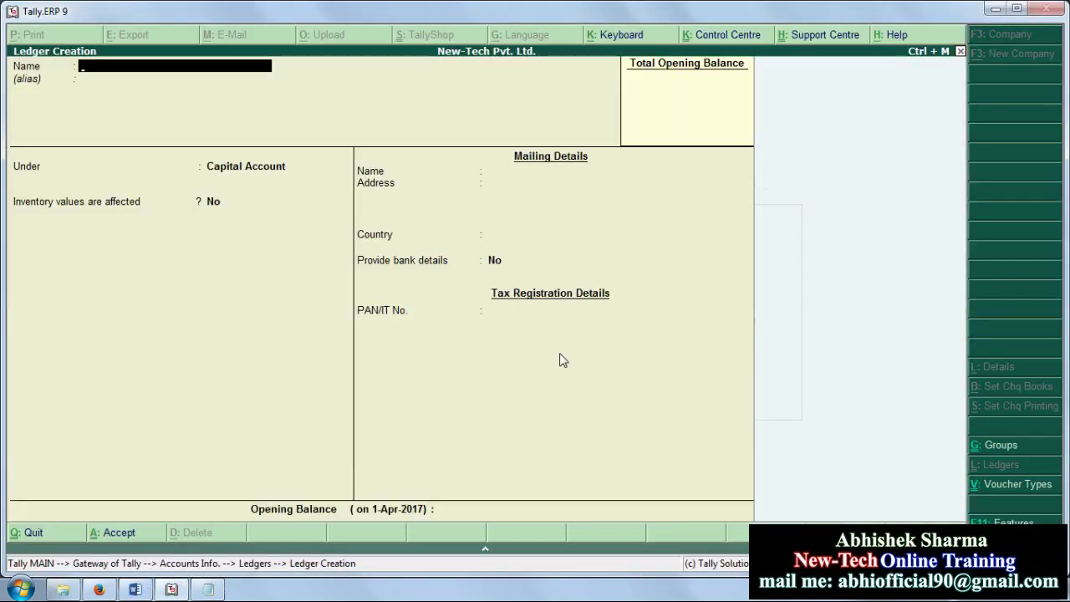
Step: Check the List of Ledgers table in Word, then switch to the YouTube video on Tally groups
left_click(136, 589)
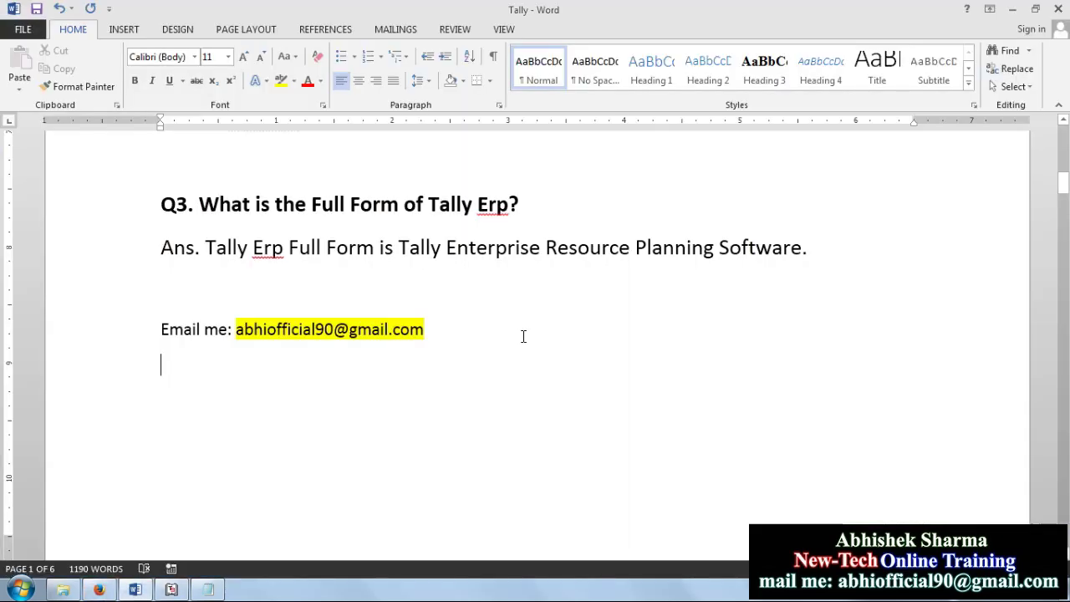
scroll(571, 382, "up", 10)
scroll(571, 382, "down", 1)
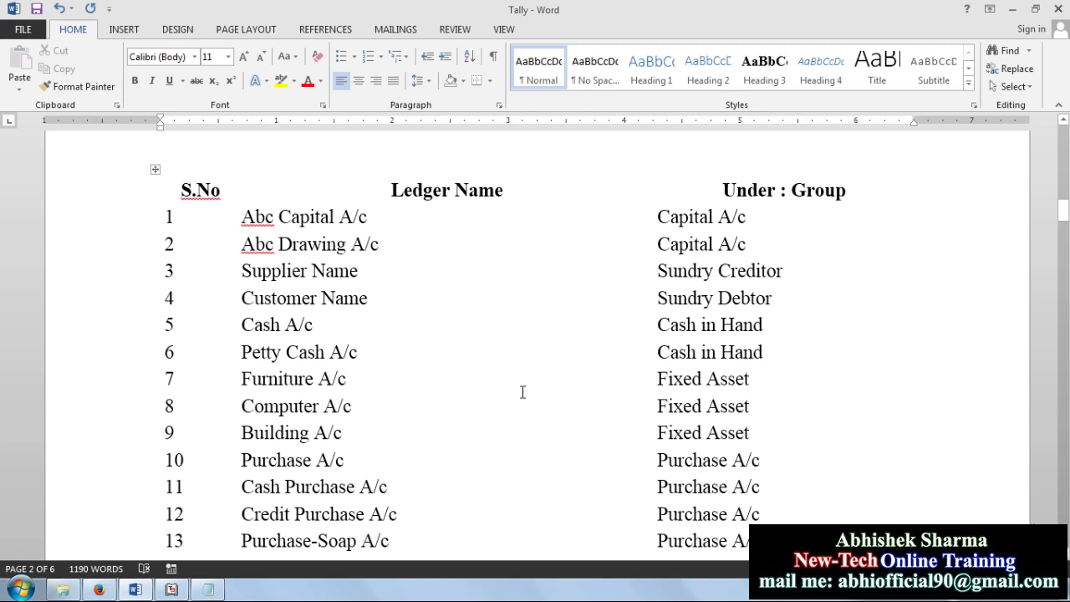
left_click(101, 591)
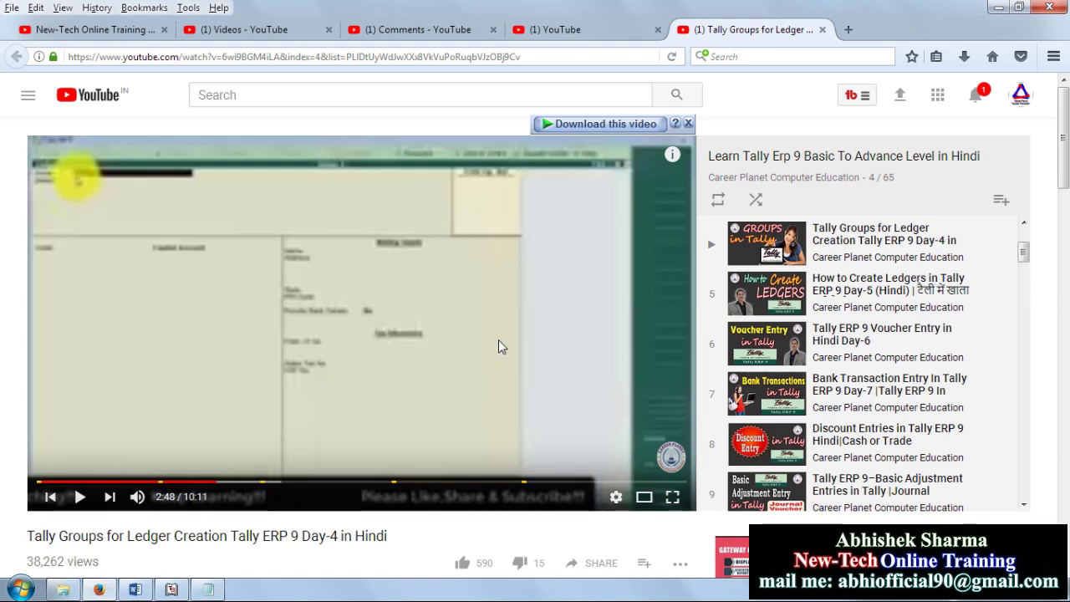
Step: Finish naming the ledger 'Purchase A/c' in Tally, move to Under, then return to Word's ledger list
left_click(172, 591)
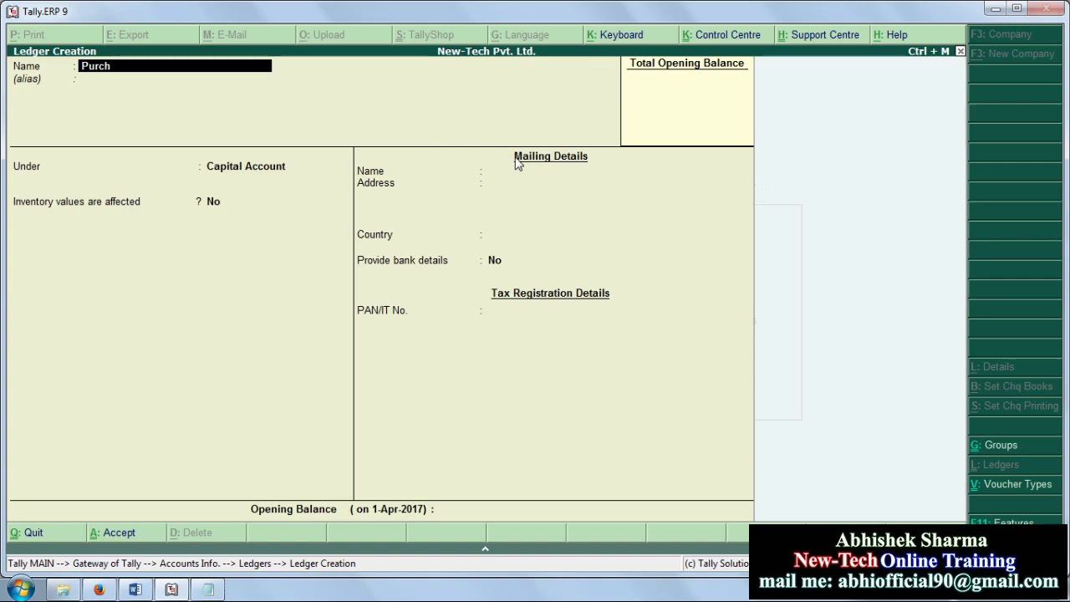
type("A")
key("Return")
key("Return")
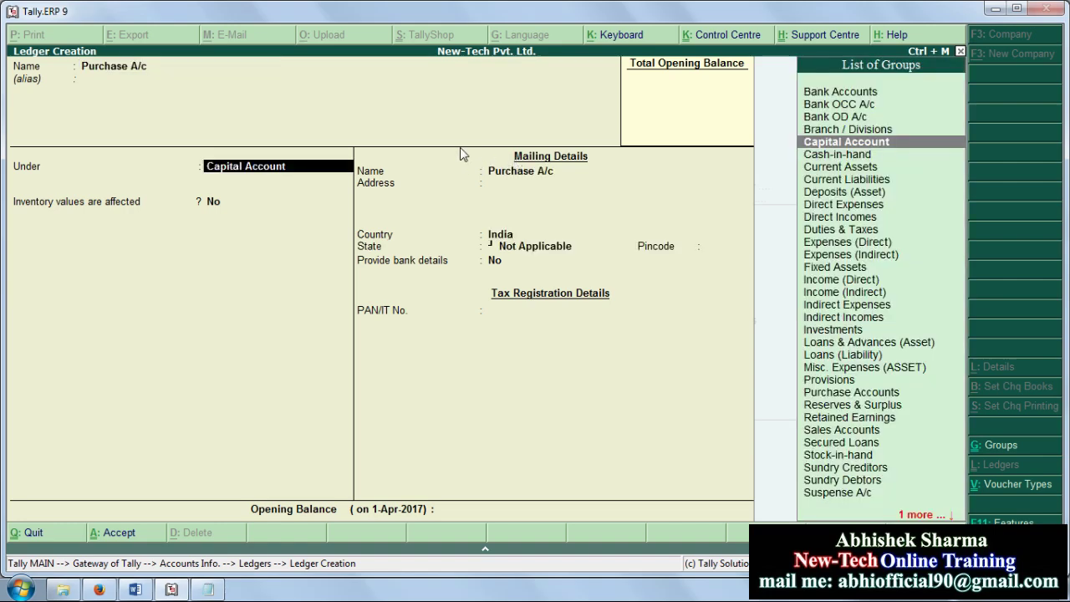
left_click(136, 590)
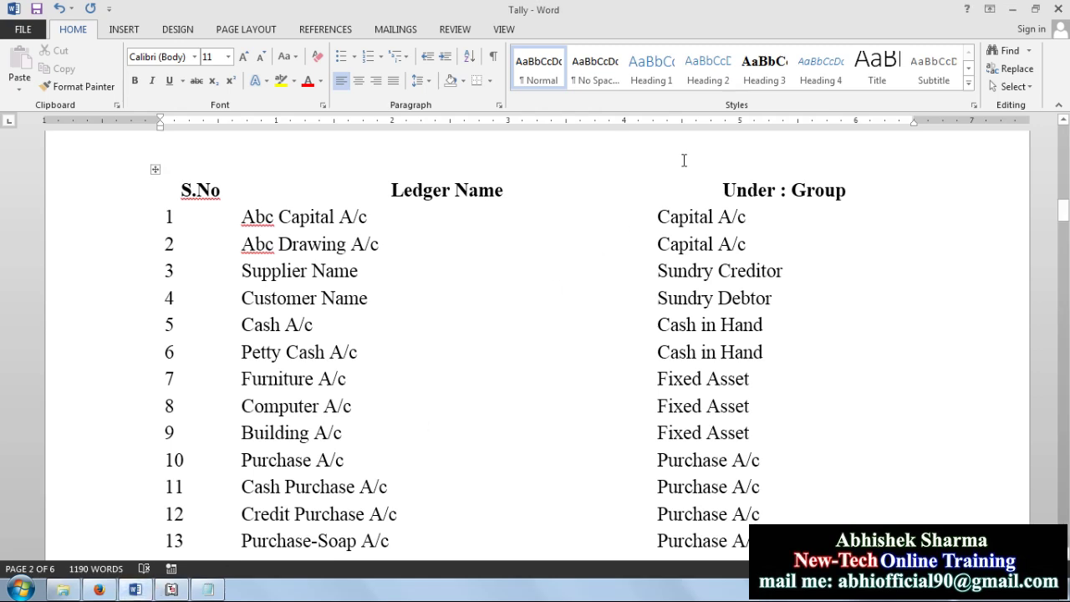
Step: Mark row 10 Purchase A/c and its group in Word, then resume Tally's List of Groups
scroll(499, 285, "down", 3)
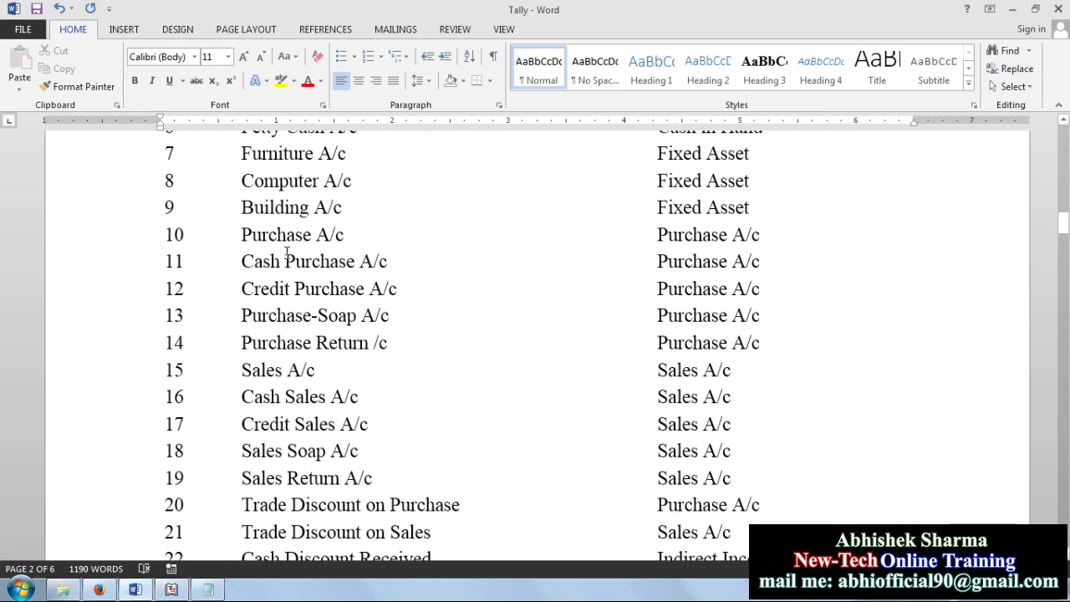
left_click_drag(249, 239, 724, 237)
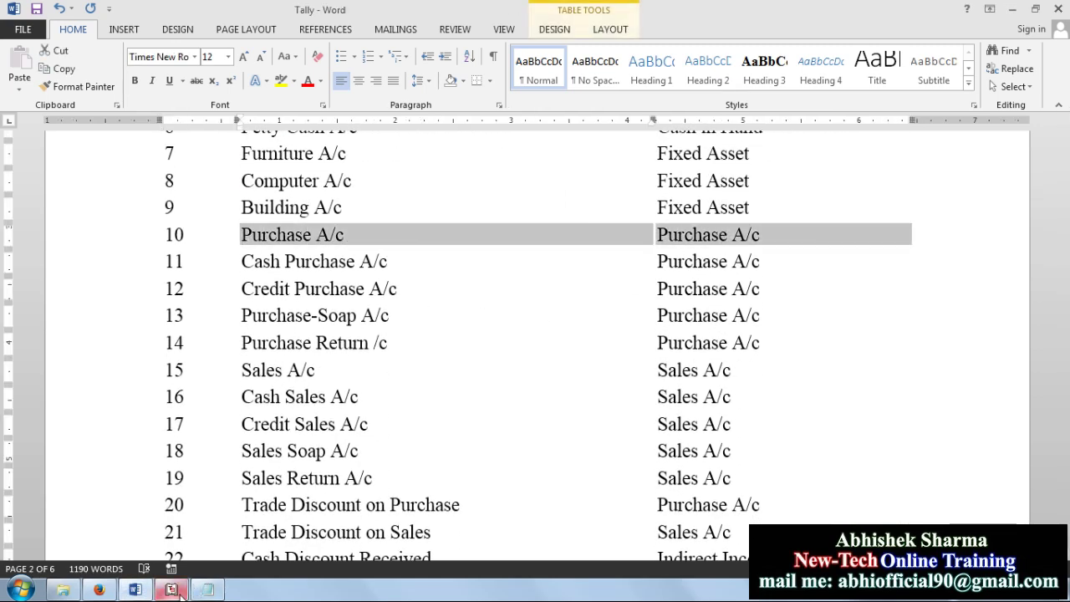
left_click(172, 590)
key("Down")
key("Down")
key("Down")
key("Down")
key("Down")
key("Down")
key("Down")
key("Down")
key("Down")
key("Down")
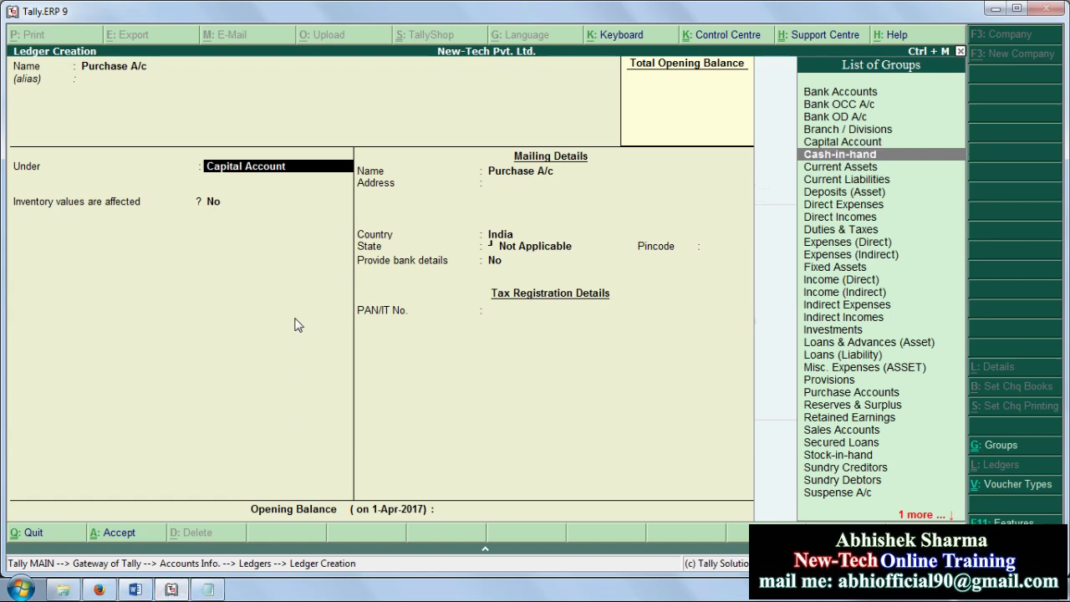
Step: Choose Purchase Accounts as the group, accept Yes for inventory values affected, and reconfirm the group
key("Down")
key("Down")
key("Down")
key("Down")
key("Down")
key("Down")
key("Down")
key("Down")
key("Down")
key("Down")
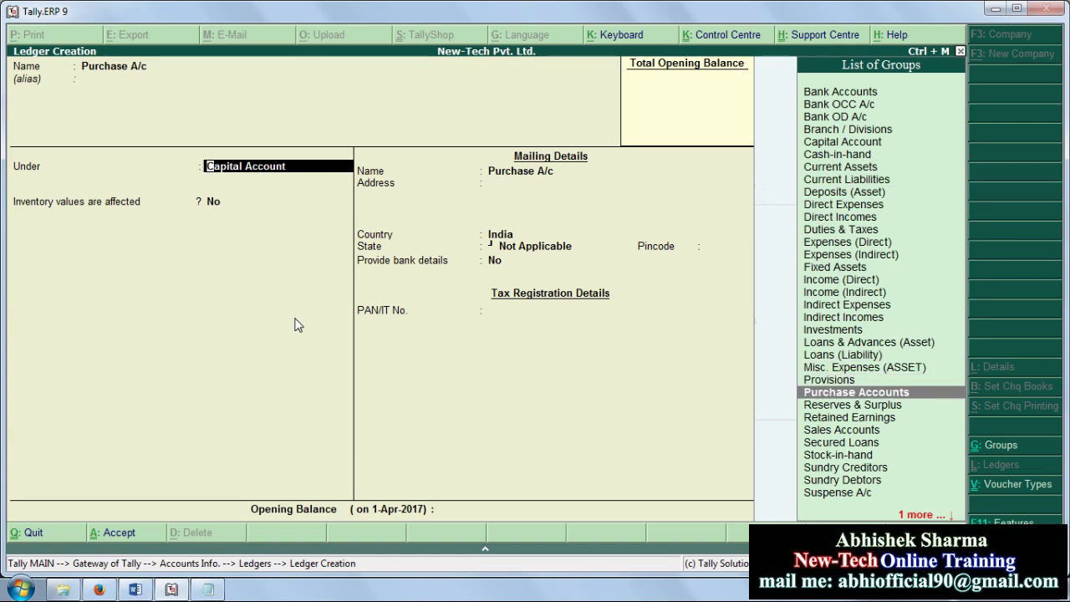
key("Return")
key("Return")
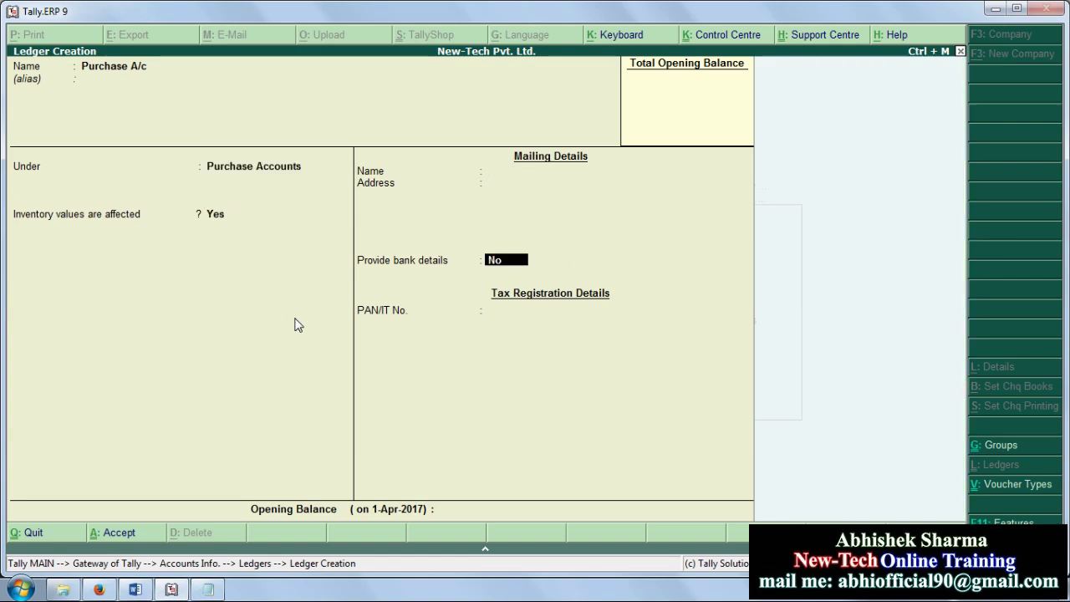
key("Return")
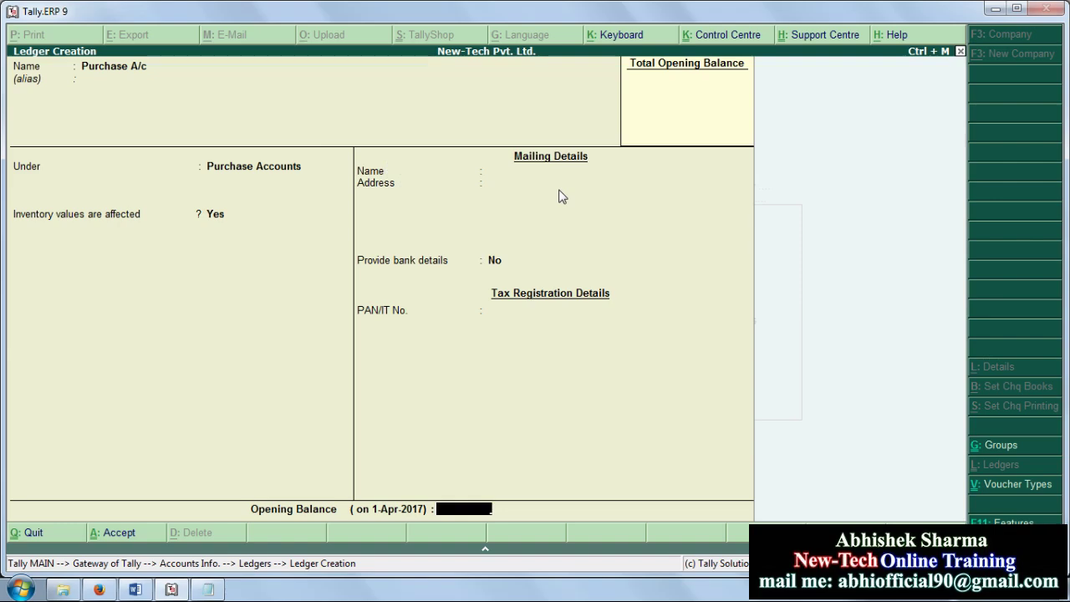
key("BackSpace")
key("BackSpace")
key("BackSpace")
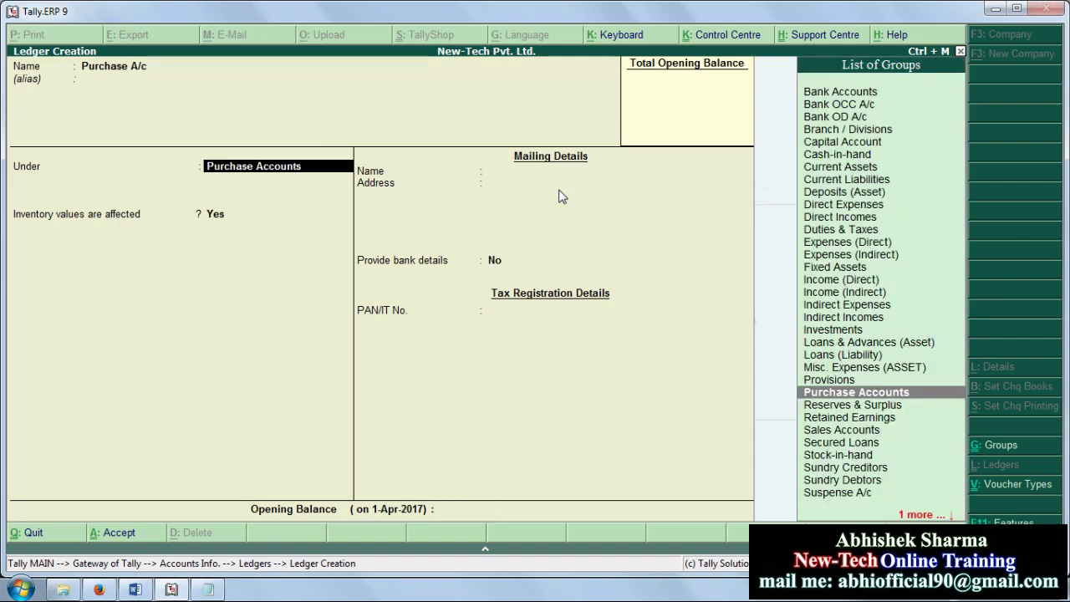
key("Return")
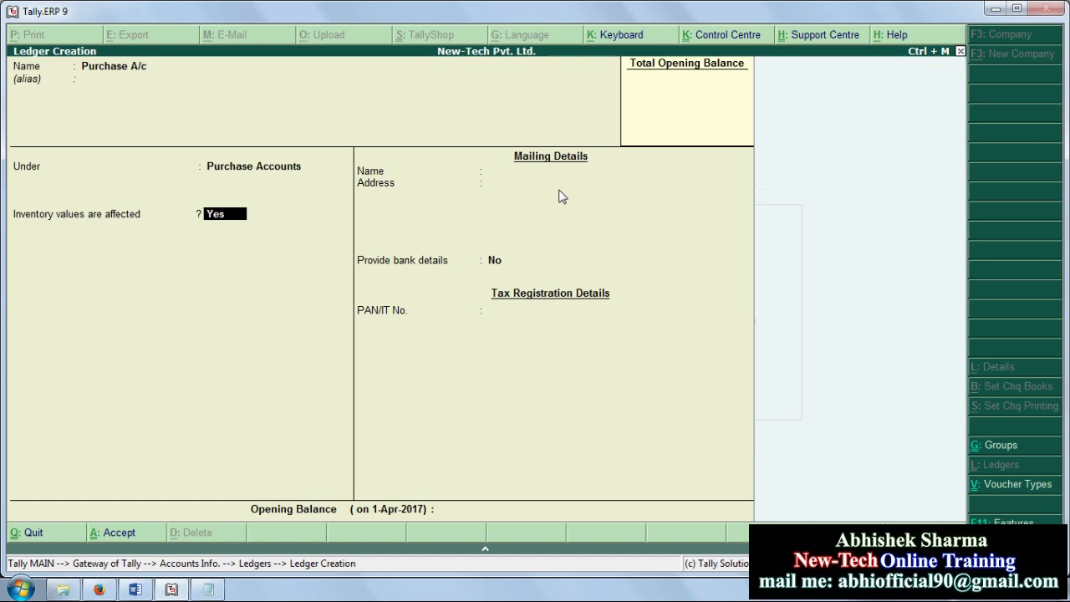
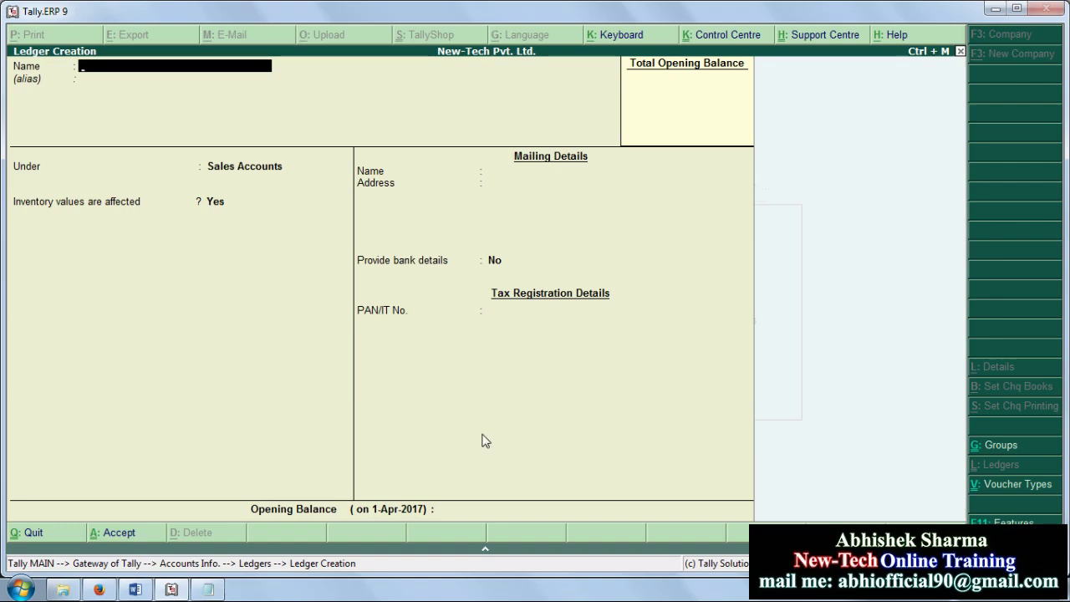
left_click(135, 590)
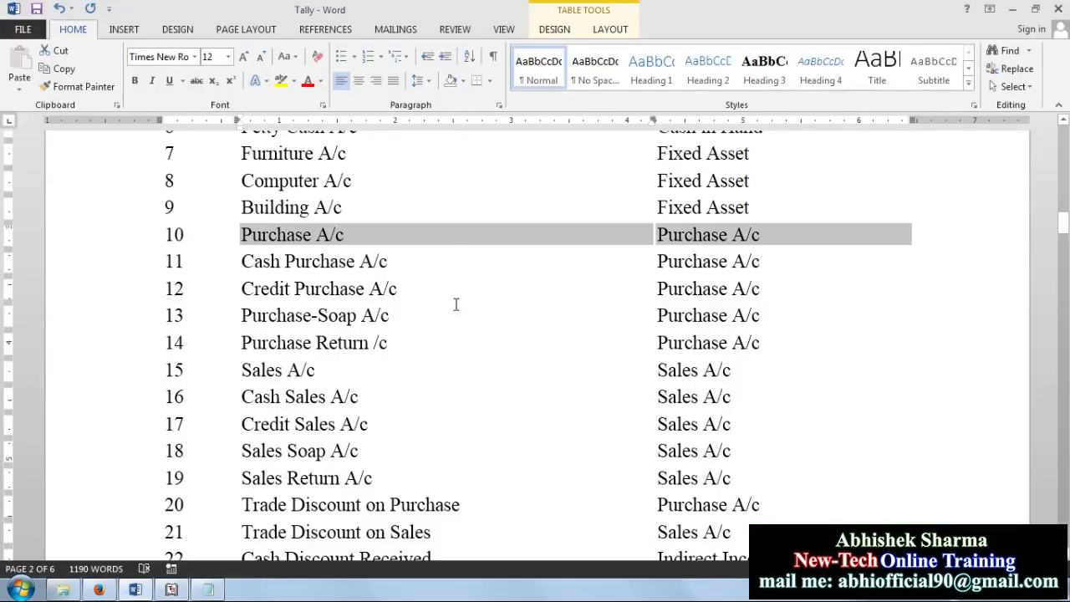
scroll(454, 296, "down", 3)
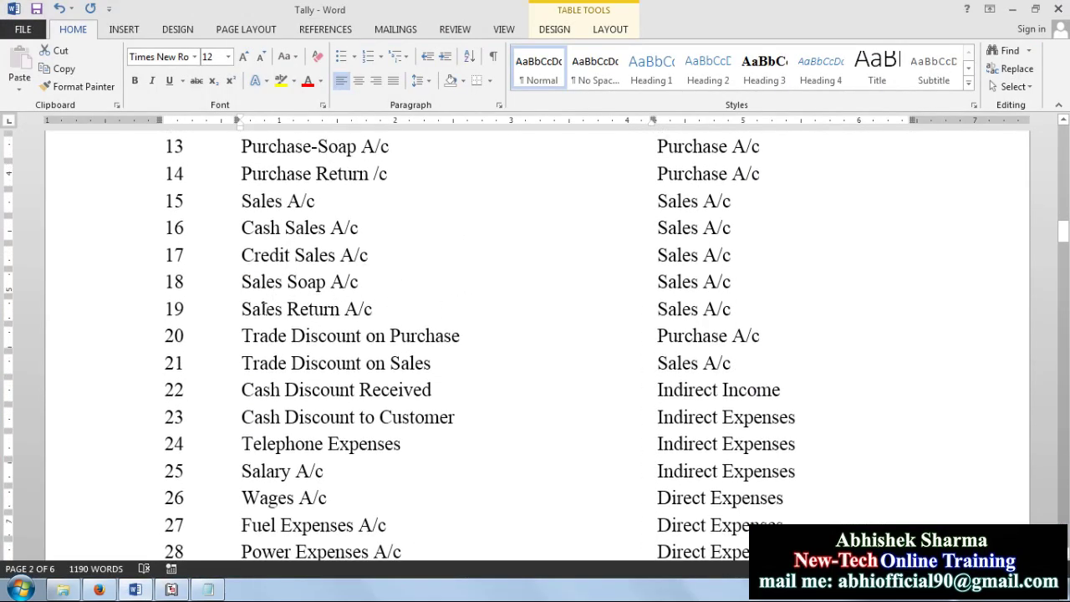
scroll(335, 333, "down", 3)
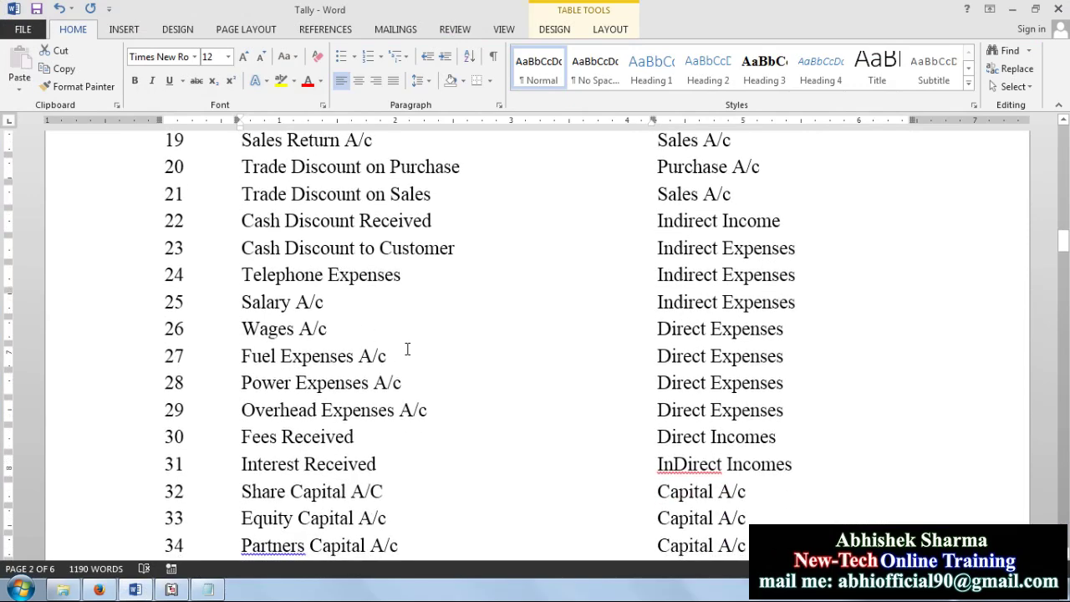
scroll(371, 254, "up", 3)
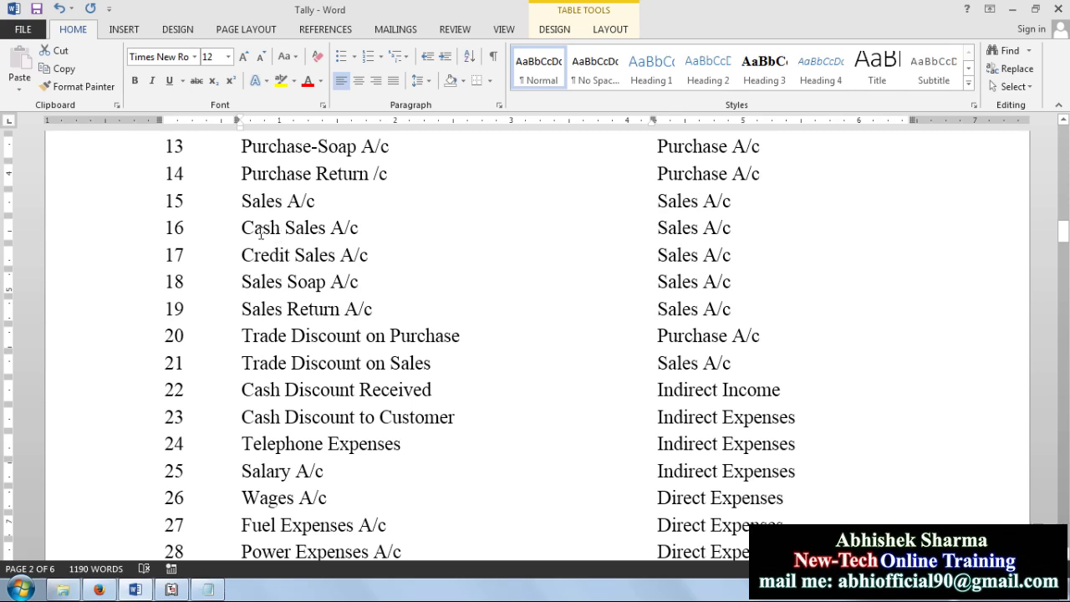
left_click_drag(241, 202, 698, 202)
left_click(518, 286)
left_click(171, 590)
type("Purchase Retur")
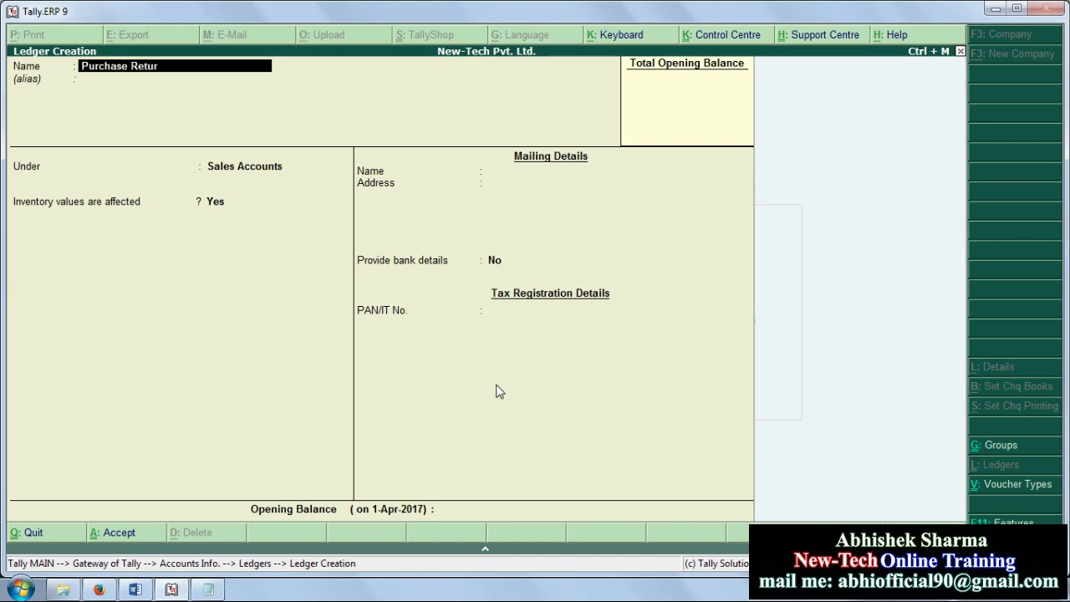
type("n")
Step: Place the 'Purchase Return' ledger under Purchase Accounts, with inventory values affected, and save it
key("Return")
key("Return")
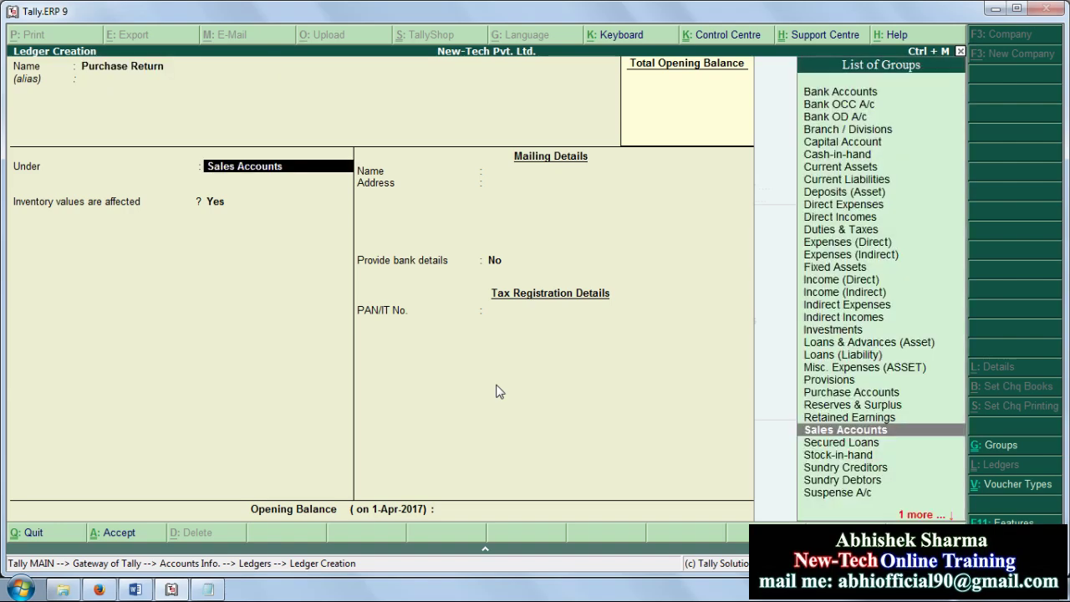
type("P")
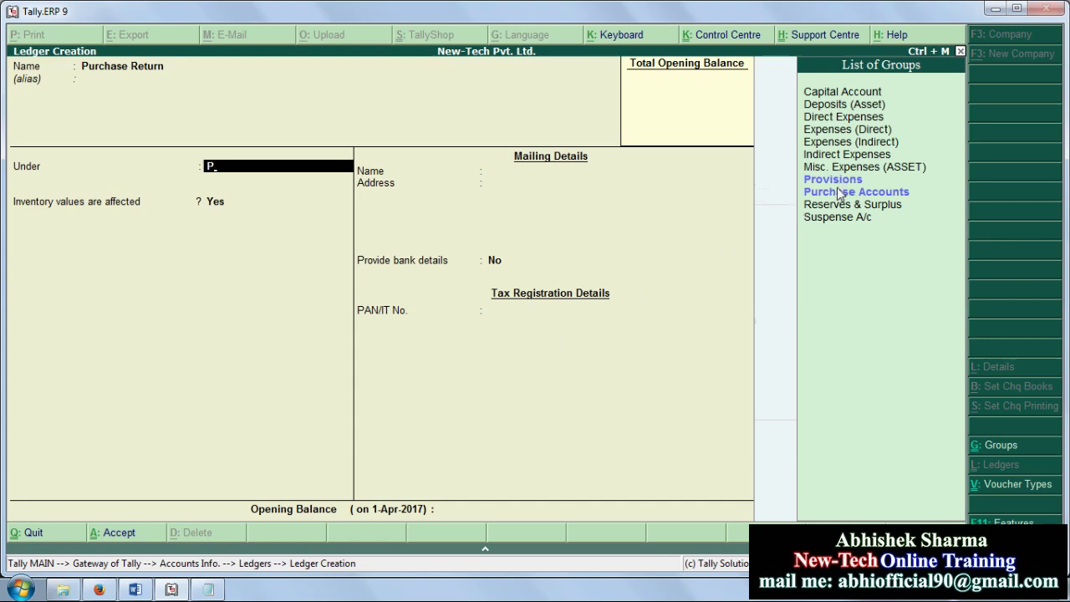
left_click(840, 193)
key("Return")
key("Return")
key("Return")
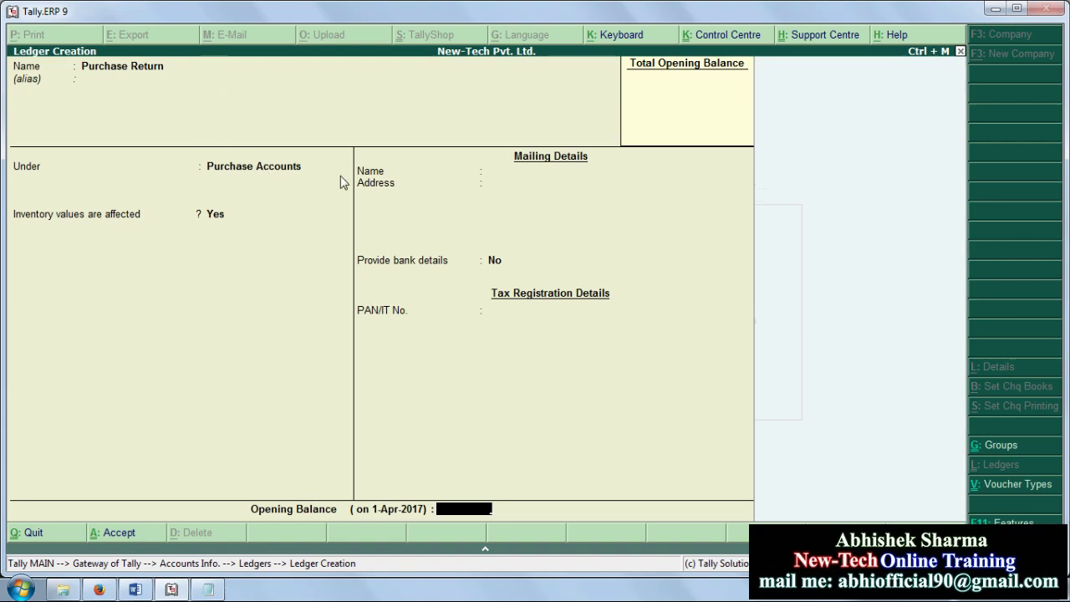
key("Return")
key("Return")
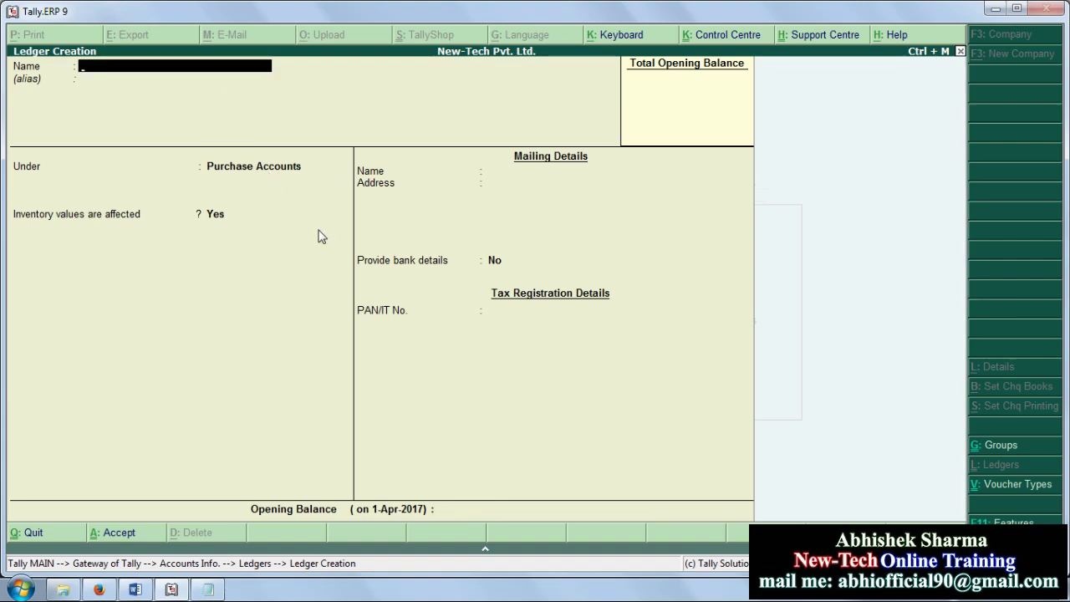
left_click(134, 590)
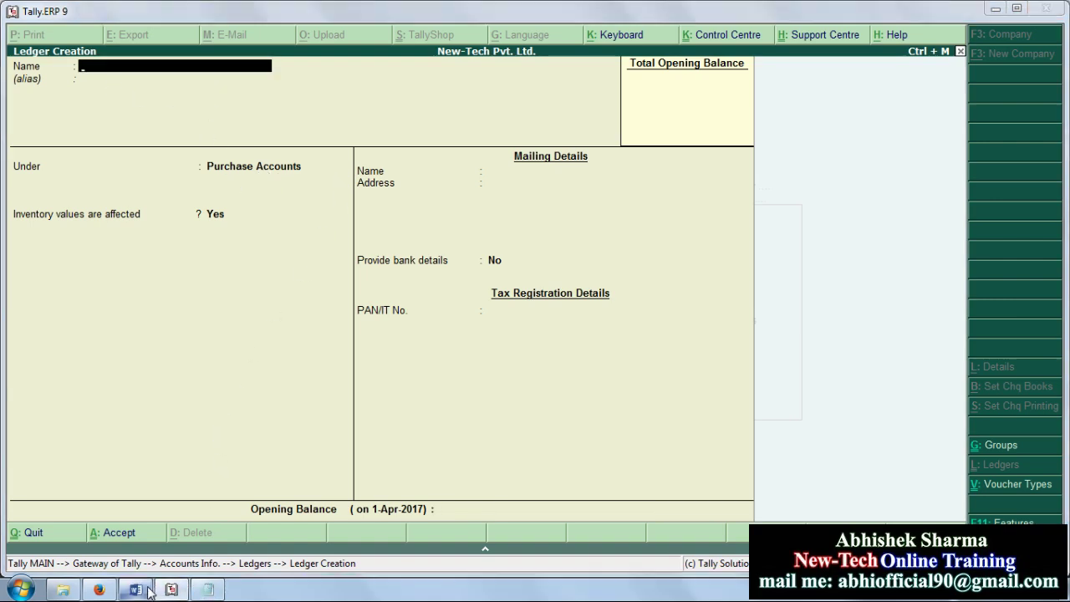
scroll(337, 232, "up", 2)
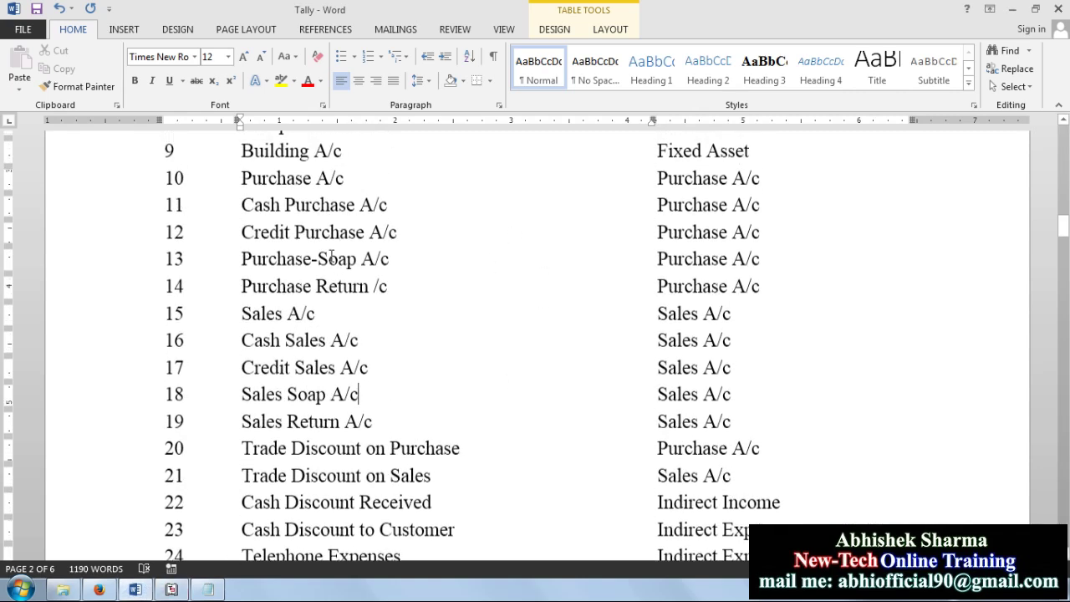
left_click_drag(241, 287, 715, 293)
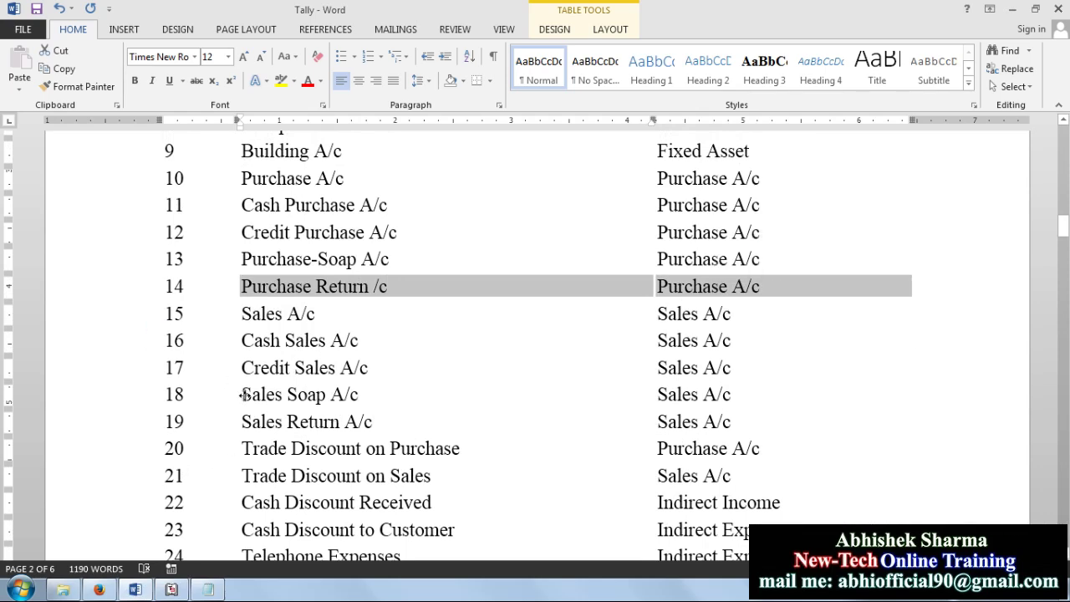
left_click_drag(242, 421, 737, 421)
left_click(506, 400)
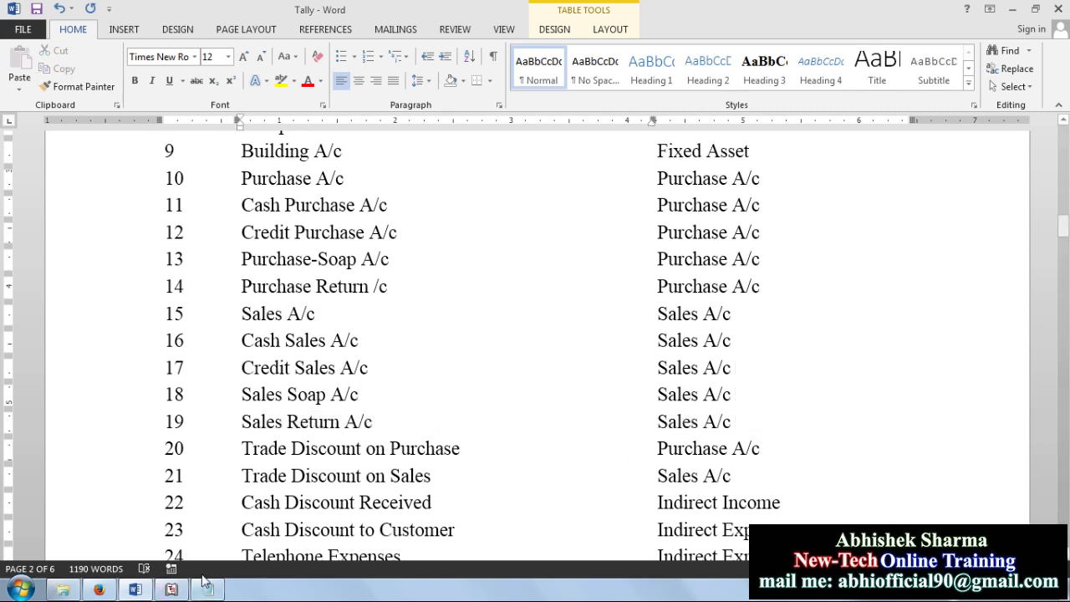
left_click(172, 590)
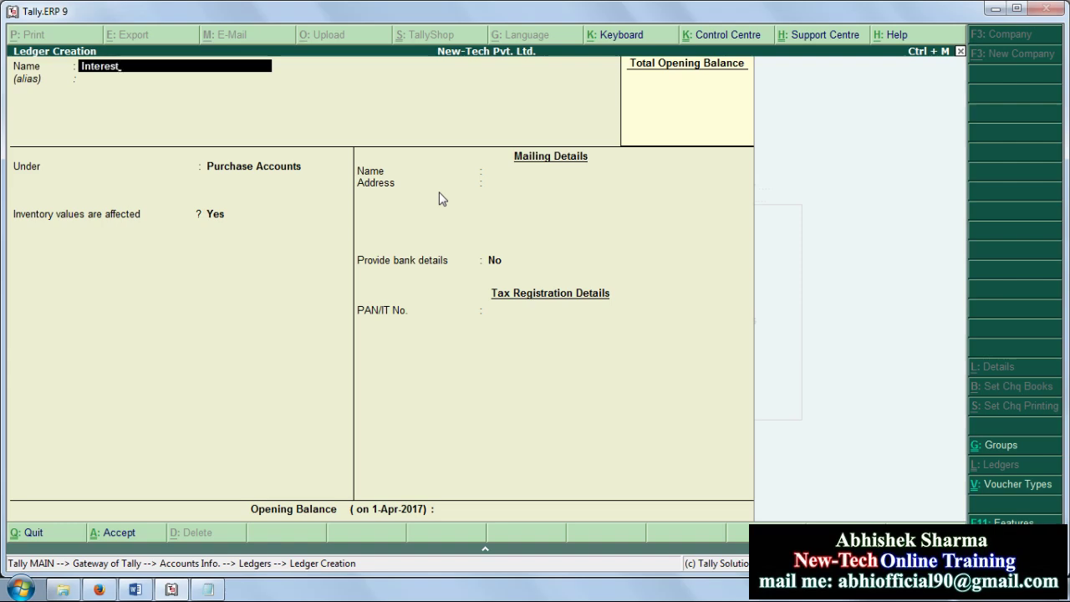
Step: Finish naming the ledger 'Interest Payment' and save it under Indirect Expenses
type("Pay")
key("Return")
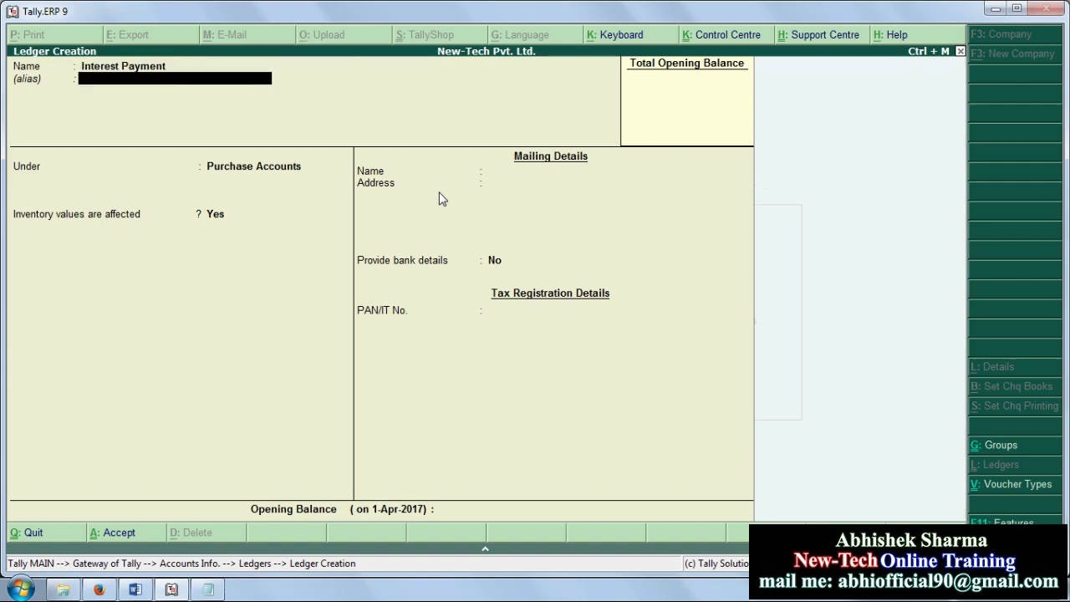
key("Return")
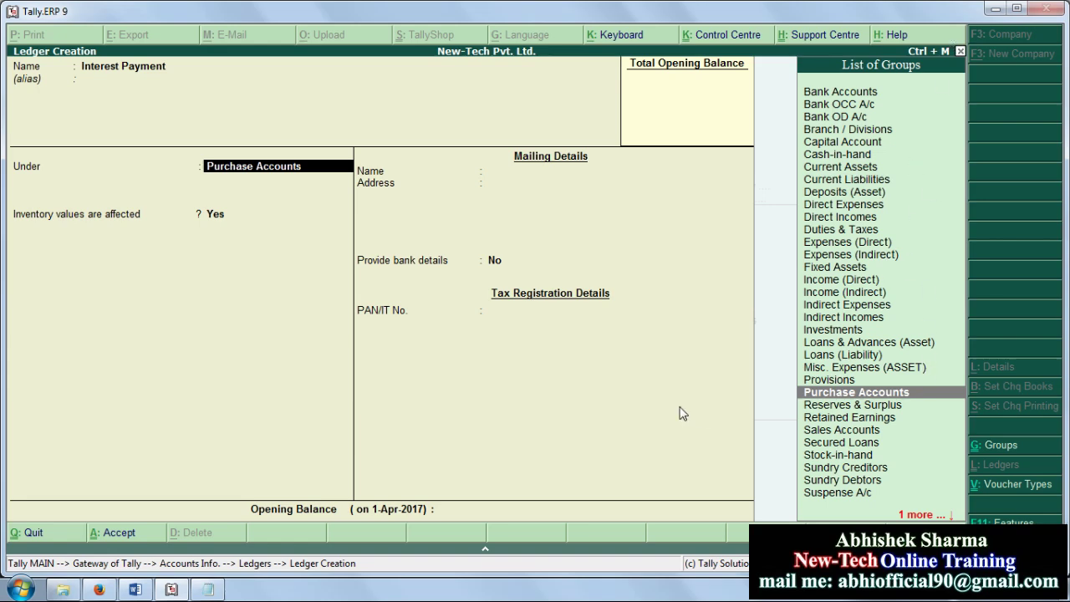
key("Up")
key("Up")
key("Up")
key("Up")
key("Up")
key("Up")
key("Up")
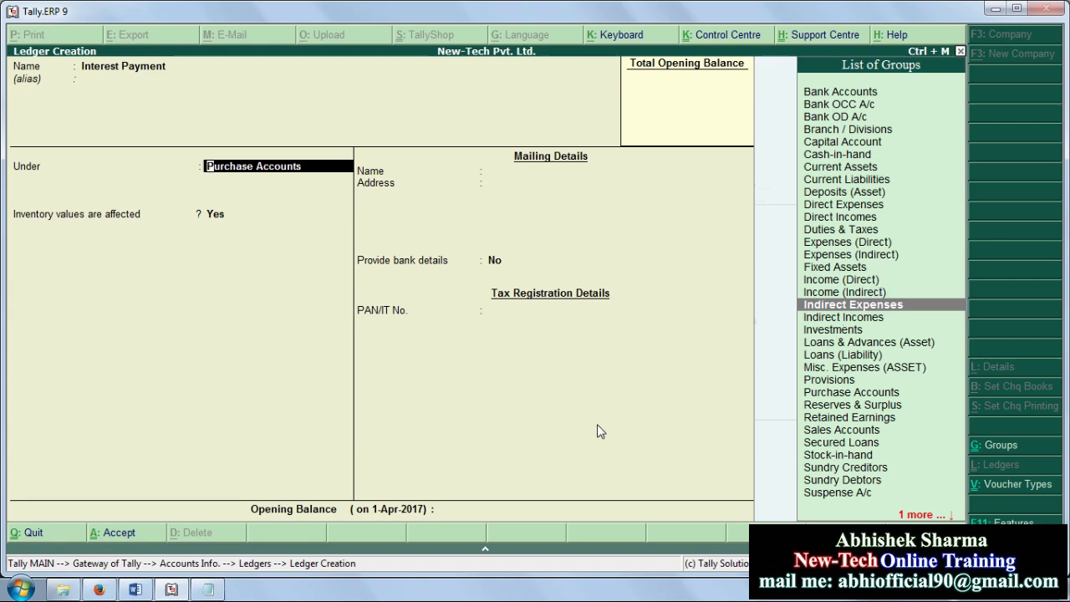
key("Return")
key("Return")
key("Return")
key("Return")
key("Return")
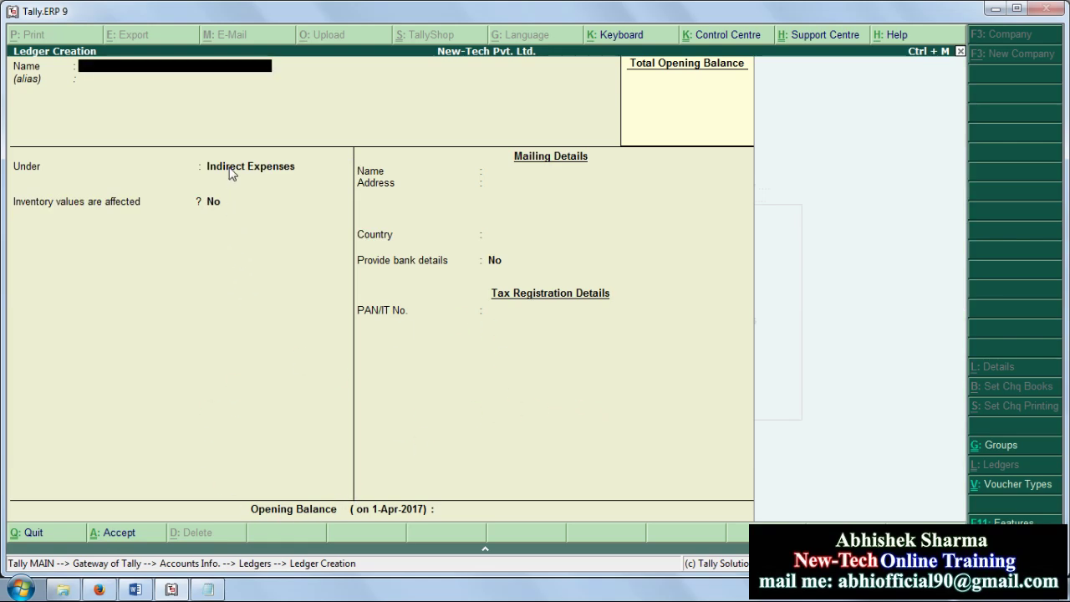
Step: In Word's ledger reference list, mark the Interest Received row and neighbouring entries
left_click(136, 589)
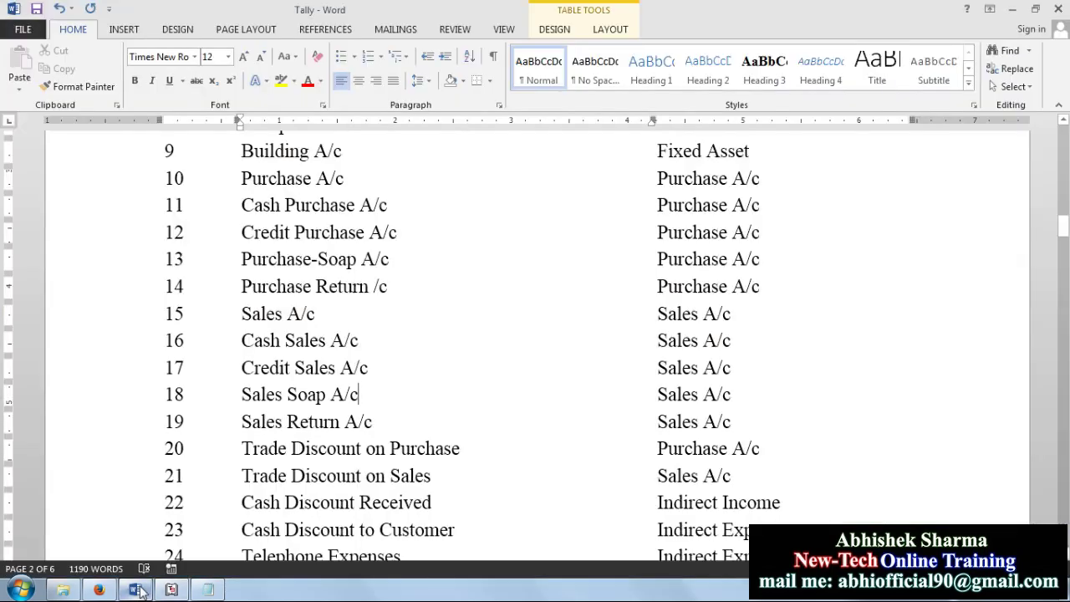
scroll(497, 317, "up", 5)
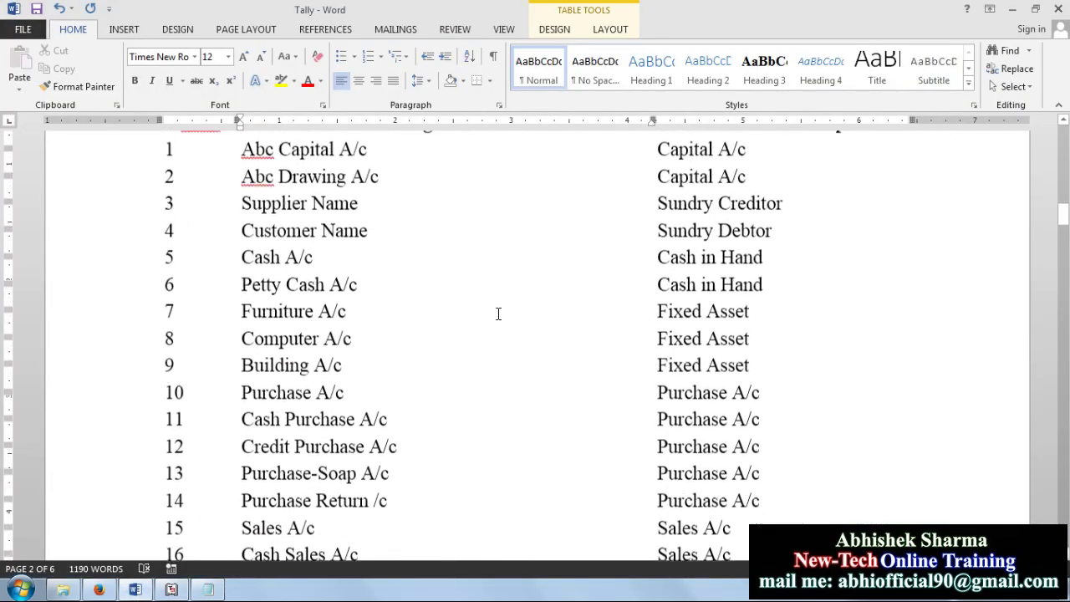
scroll(497, 317, "down", 8)
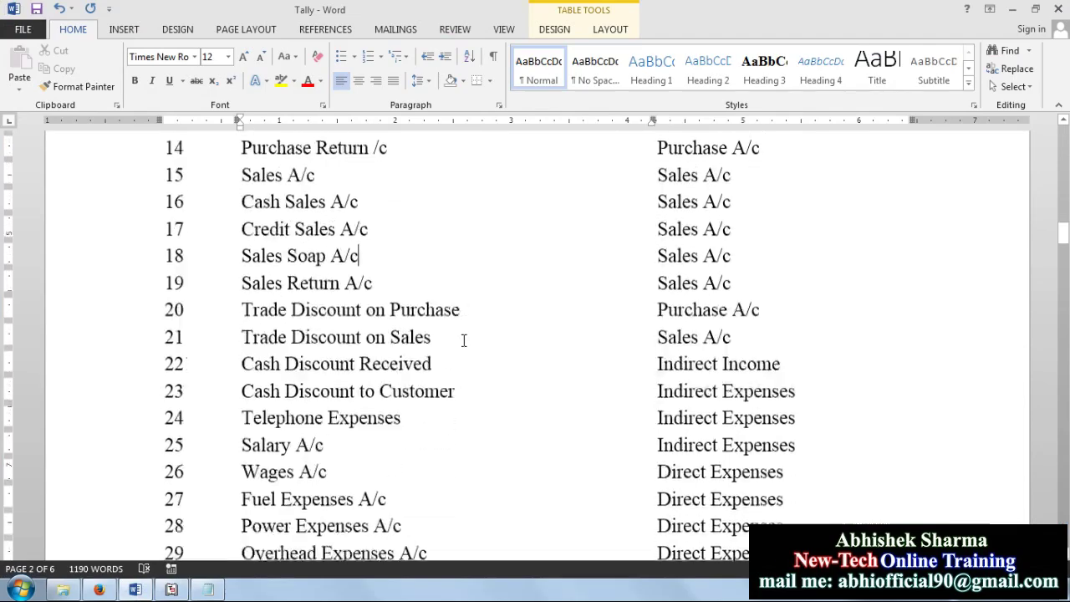
scroll(463, 341, "down", 3)
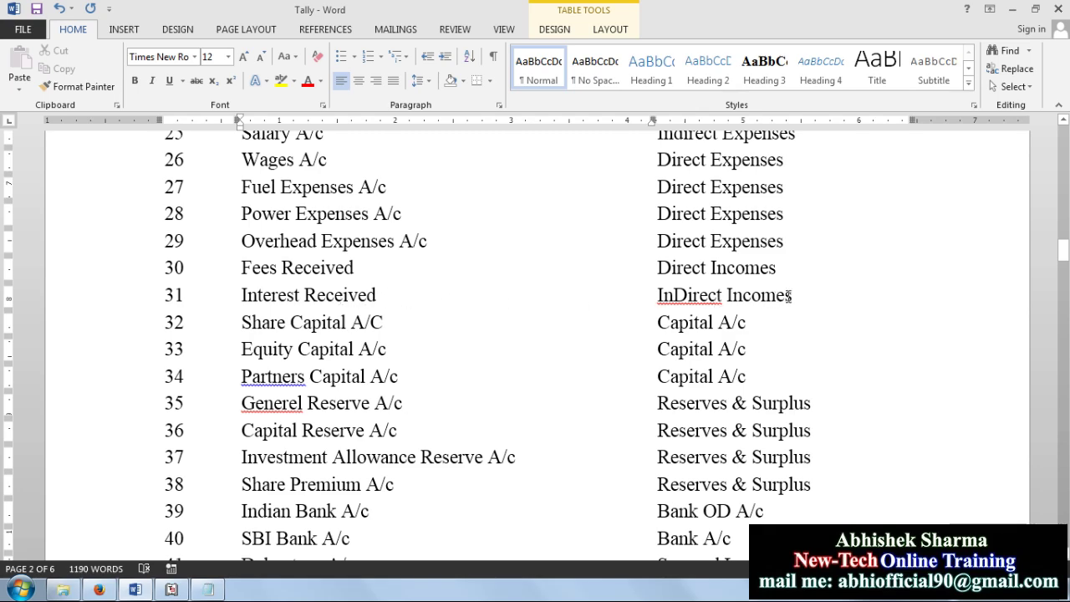
left_click_drag(790, 296, 327, 302)
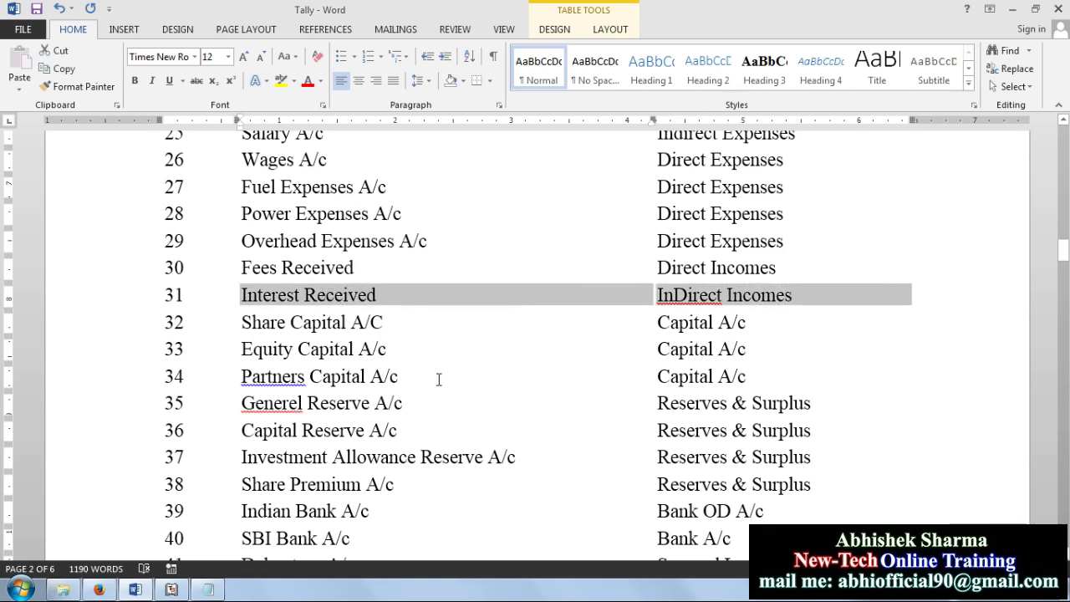
scroll(437, 377, "down", 3)
scroll(439, 380, "down", 4)
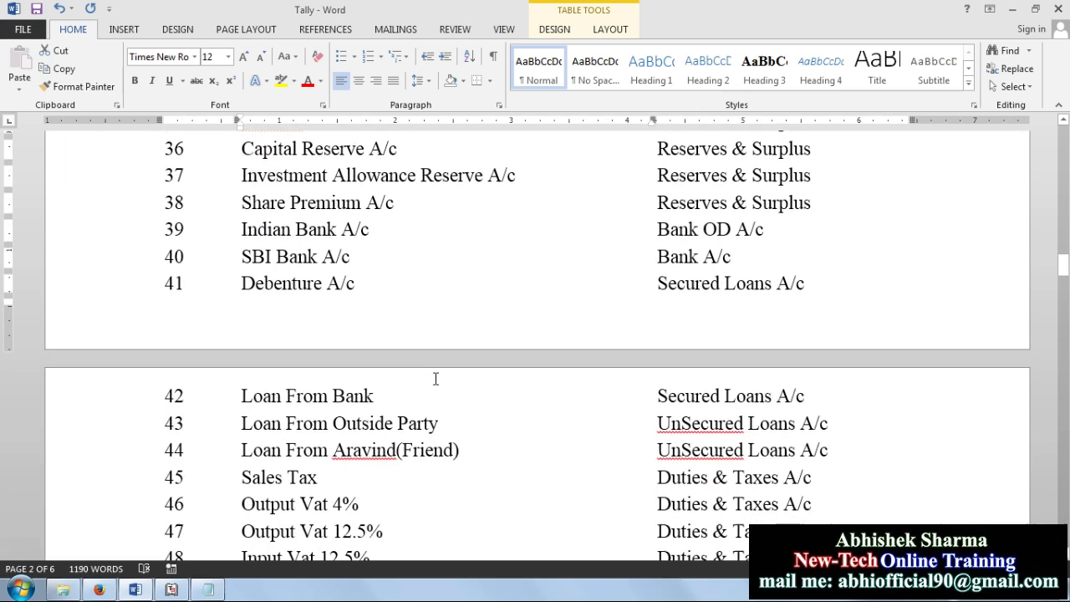
scroll(438, 379, "down", 5)
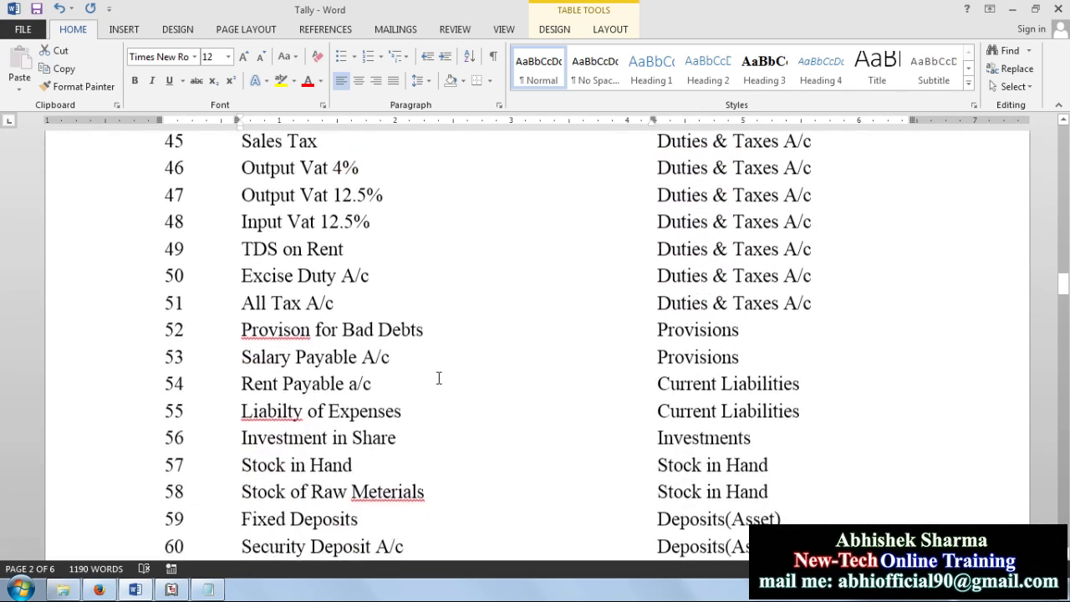
scroll(438, 379, "down", 2)
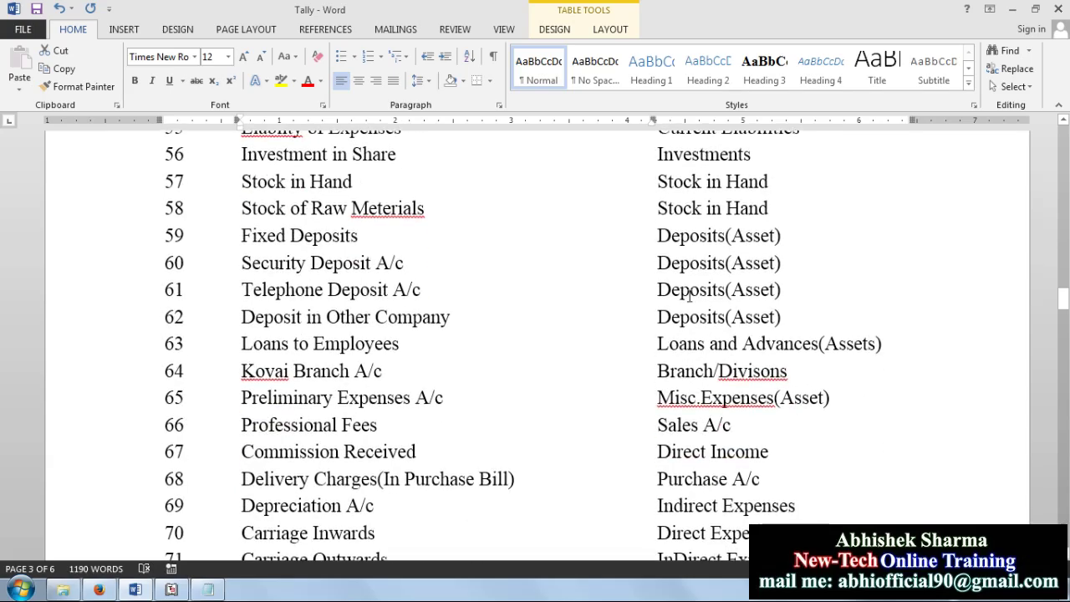
scroll(717, 361, "up", 12)
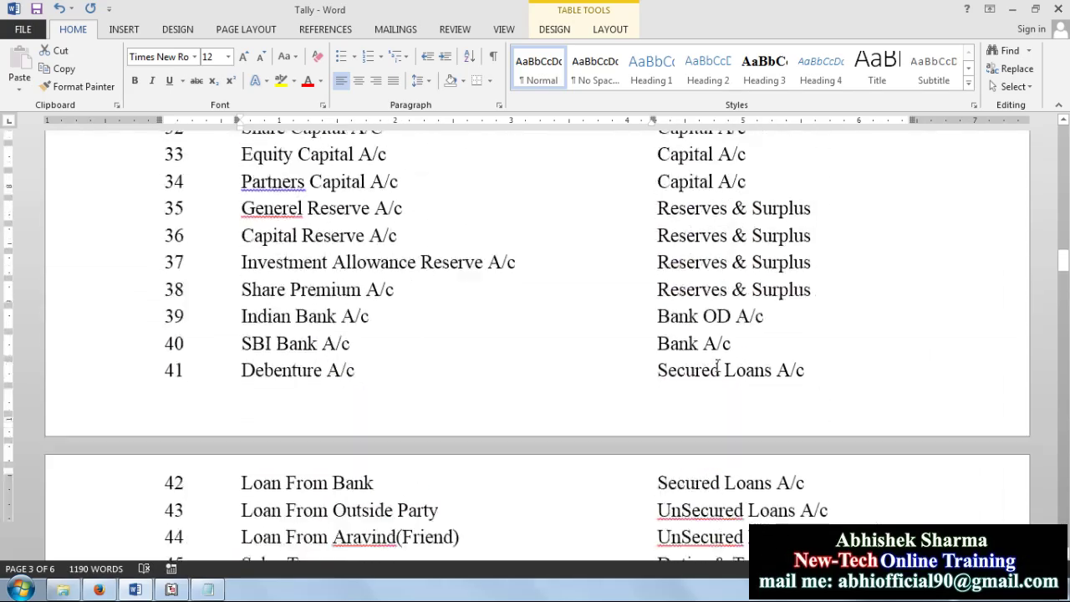
left_click_drag(244, 240, 776, 243)
scroll(732, 216, "up", 3)
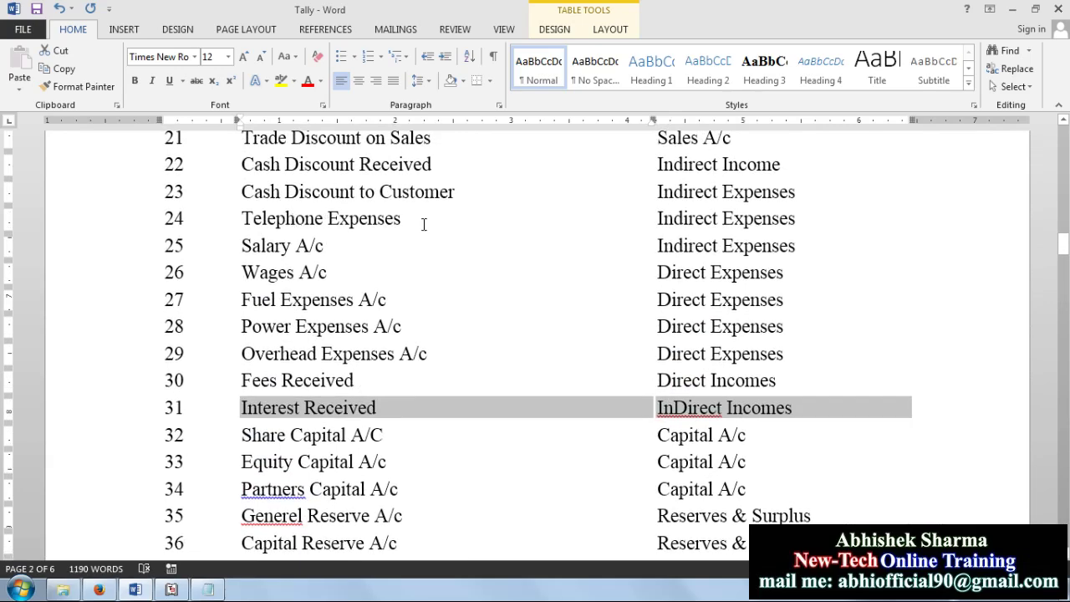
scroll(424, 224, "up", 4)
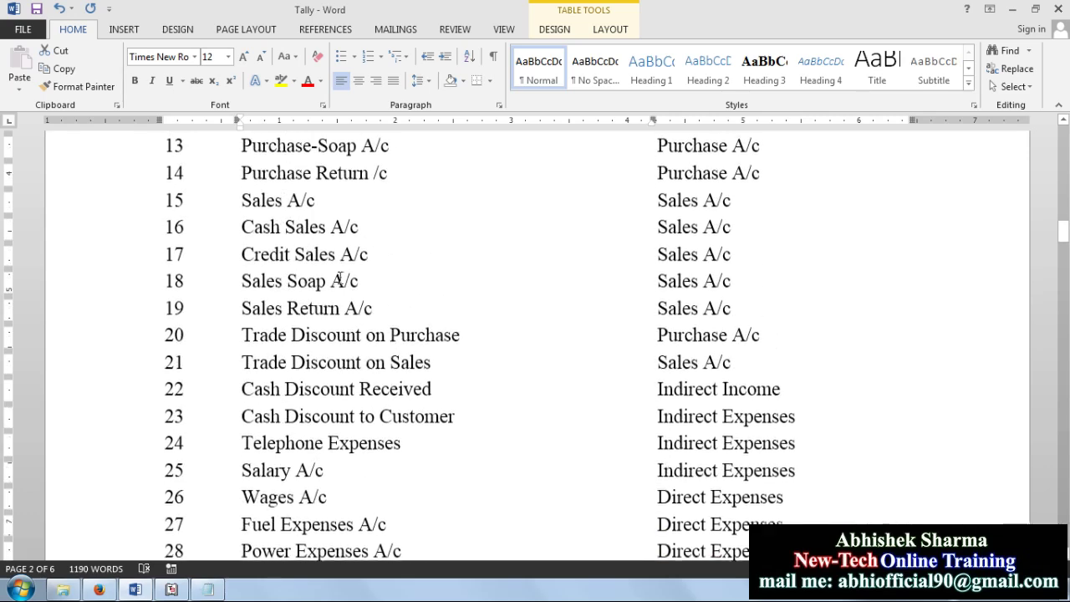
scroll(378, 330, "down", 2)
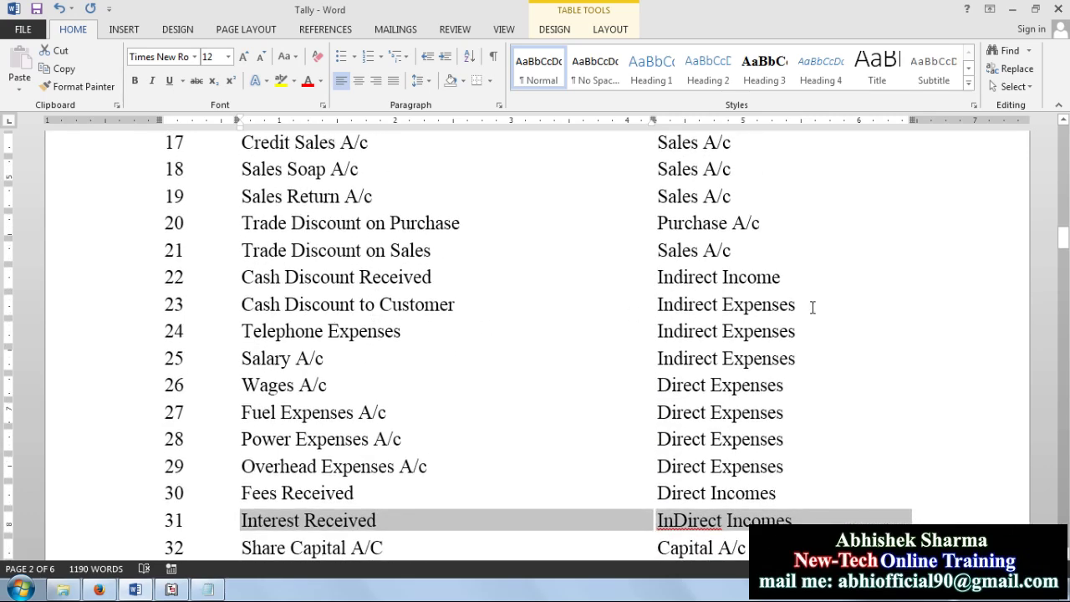
left_click_drag(812, 306, 402, 305)
Step: Scroll through the rest of the ledger table, then return to Tally's ledger form
scroll(376, 264, "up", 2)
scroll(375, 264, "up", 7)
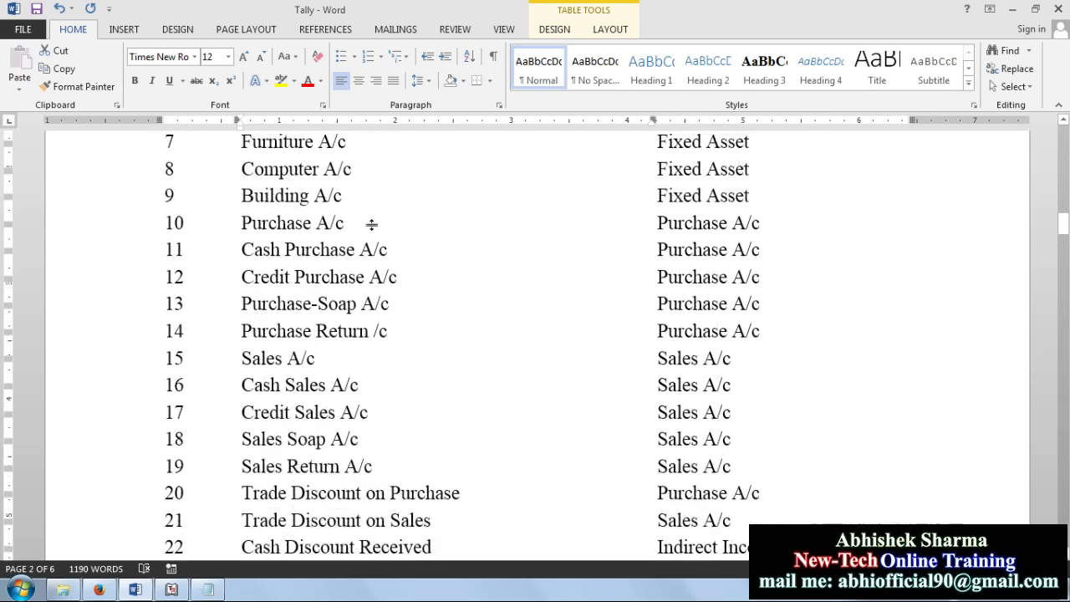
scroll(669, 330, "down", 10)
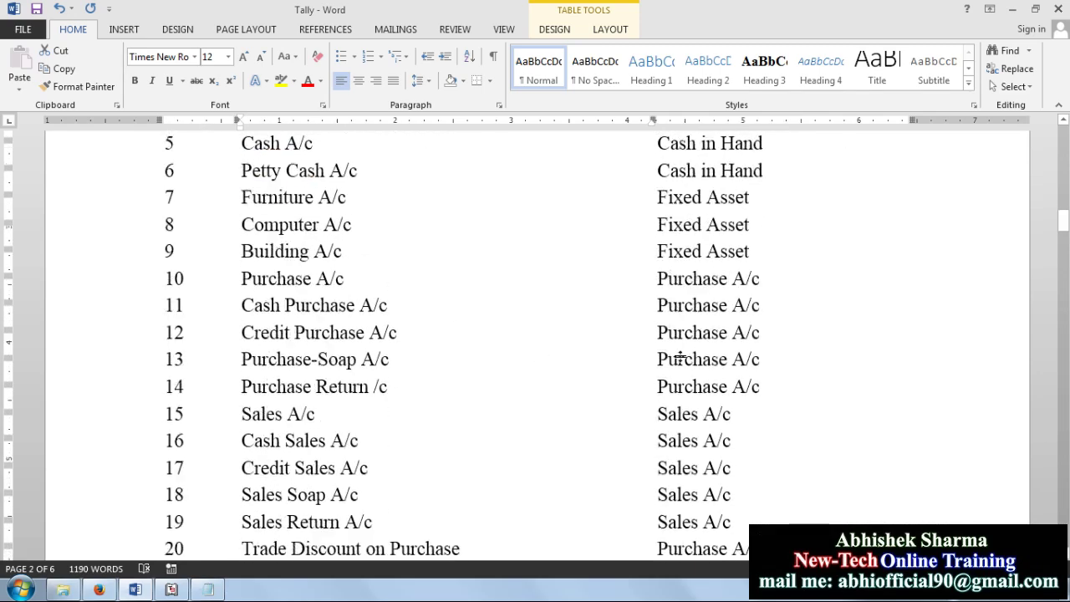
scroll(808, 420, "down", 10)
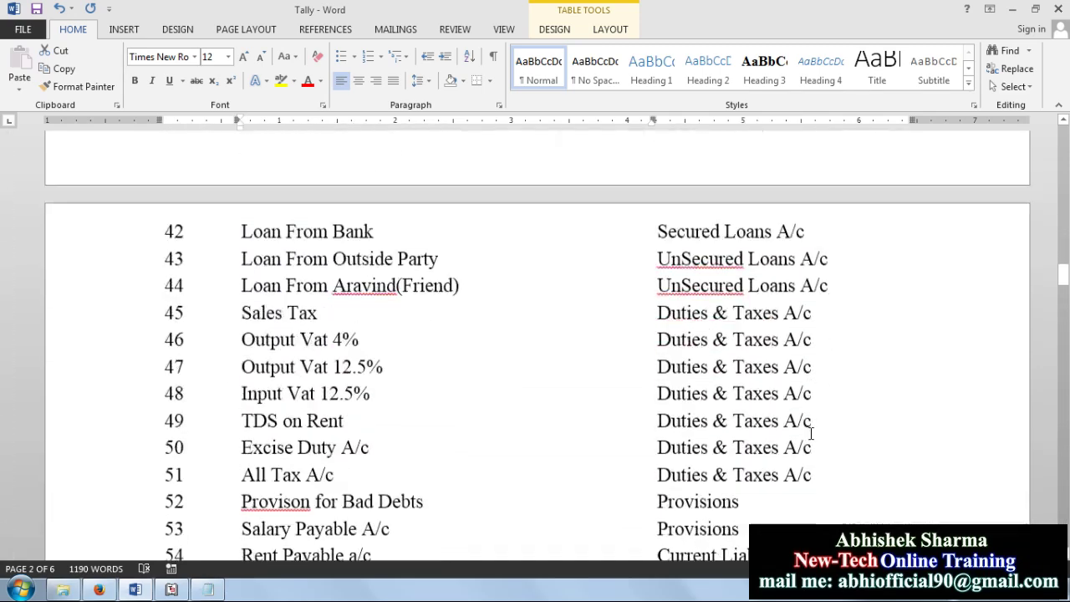
scroll(809, 433, "down", 3)
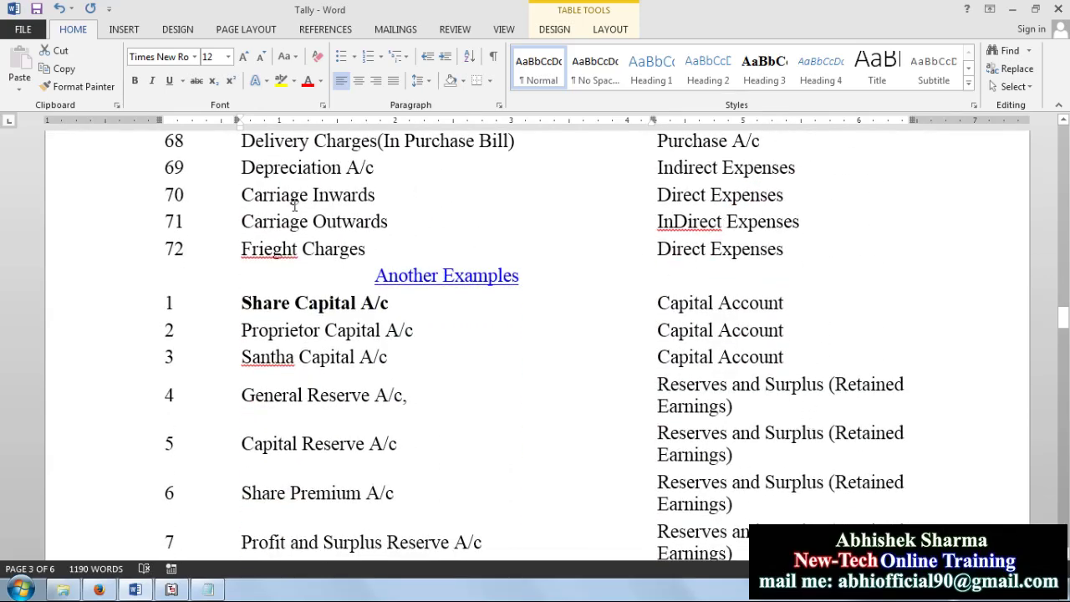
scroll(750, 337, "down", 3)
scroll(750, 337, "down", 10)
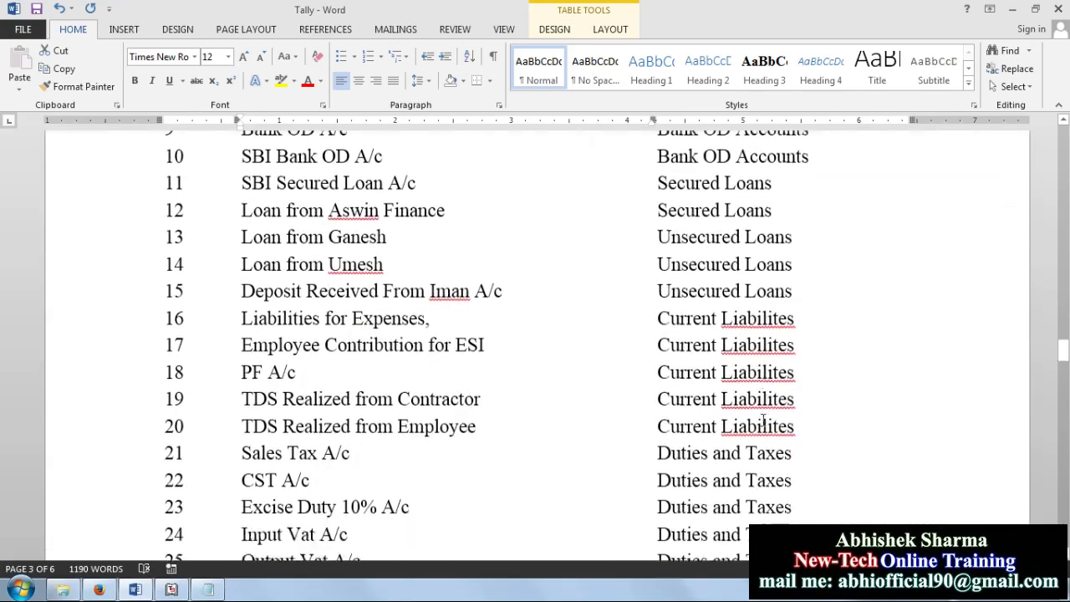
scroll(724, 420, "down", 8)
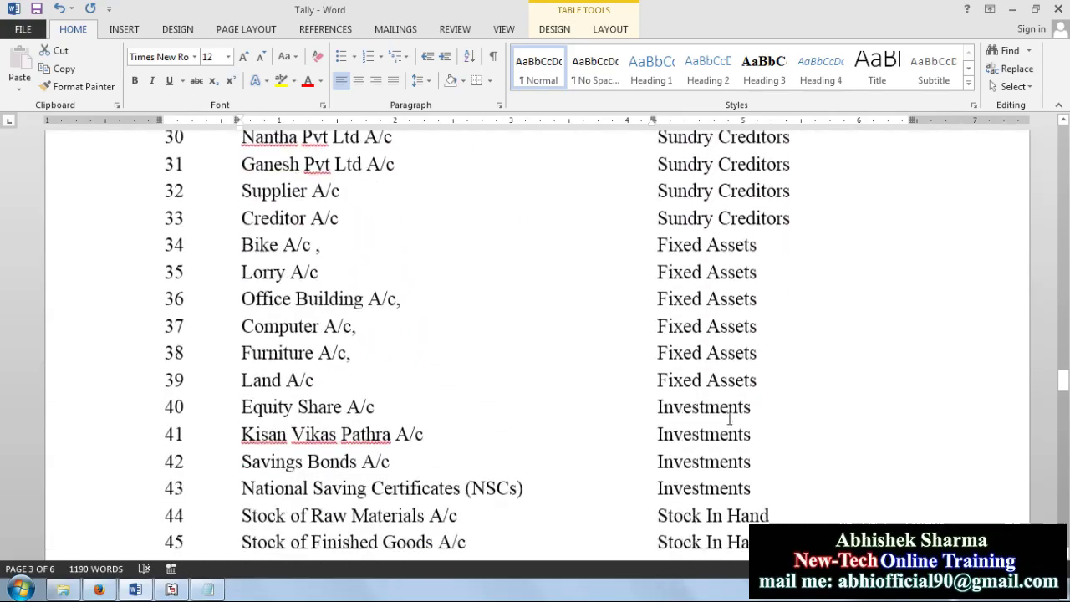
scroll(730, 421, "down", 5)
scroll(730, 421, "up", 8)
scroll(732, 424, "down", 4)
scroll(731, 424, "down", 7)
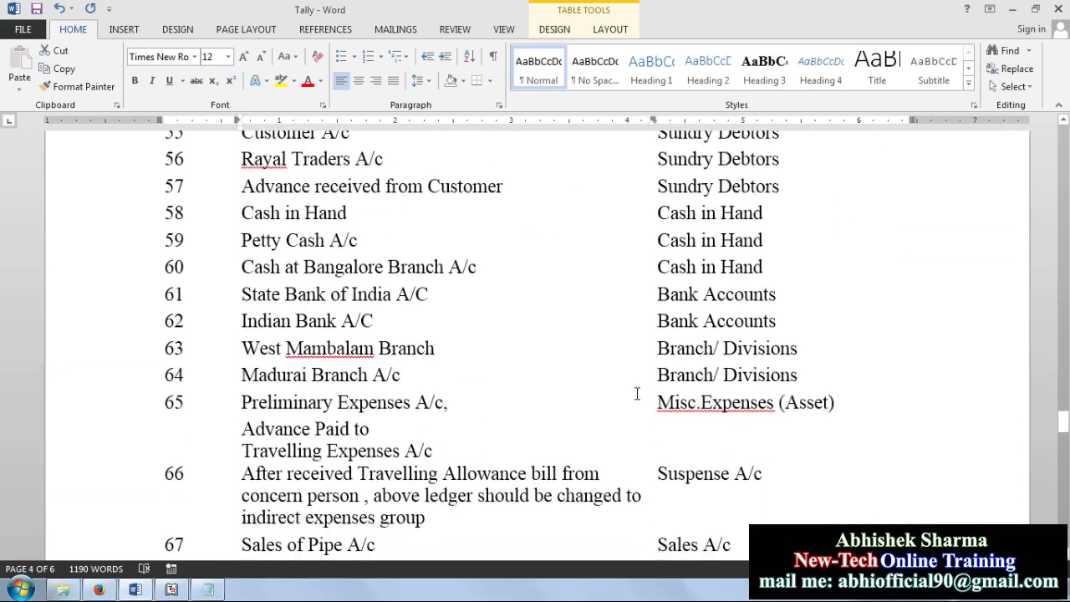
scroll(640, 393, "down", 5)
scroll(640, 414, "down", 5)
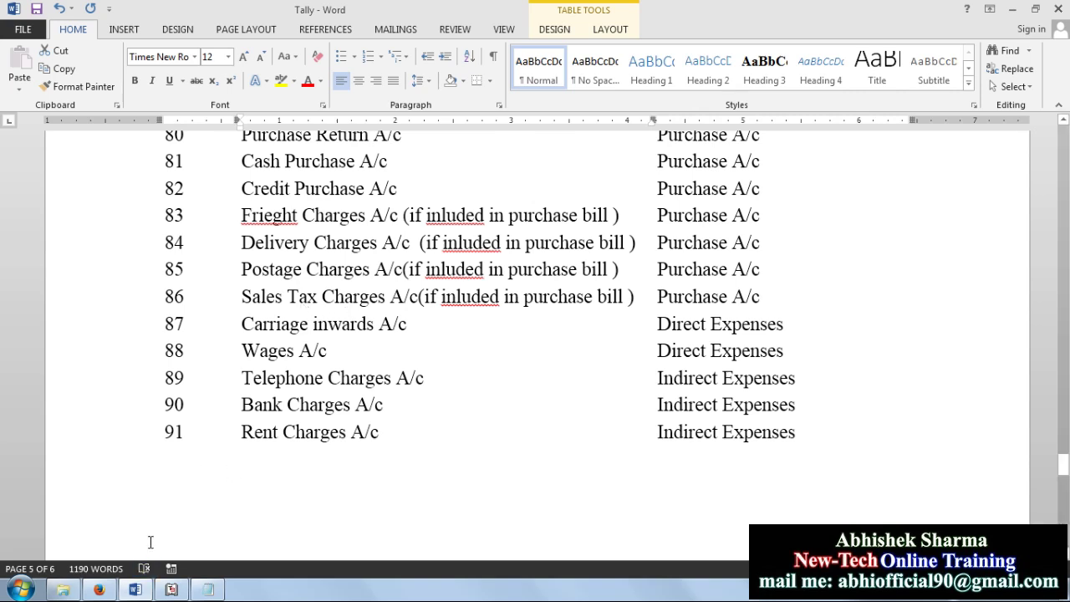
left_click(171, 589)
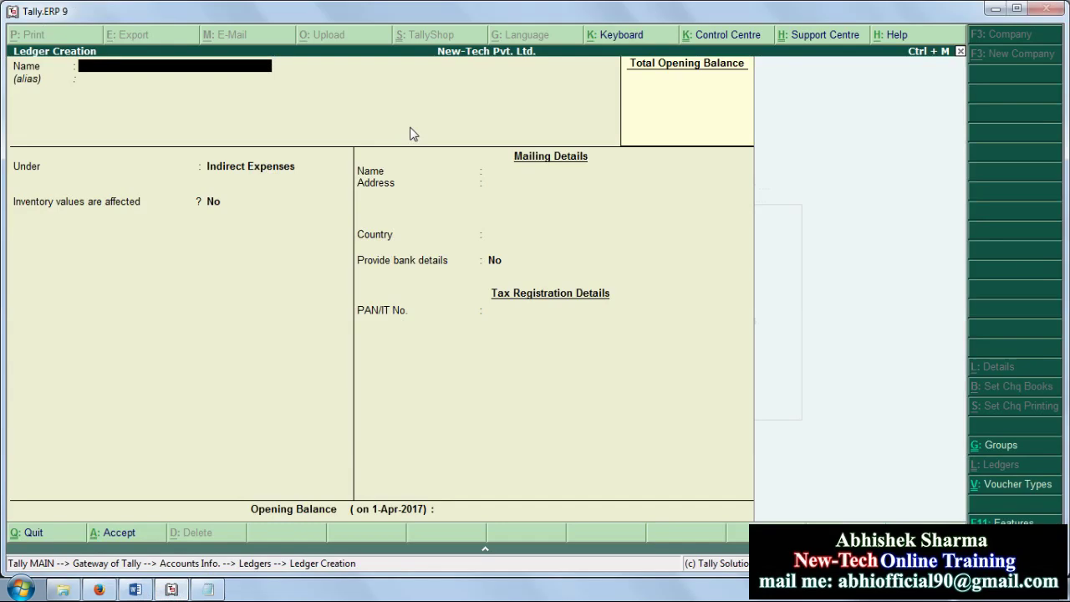
Step: Enter a ledger named 'Rent Payment' and keep its group as Indirect Expenses
type("Rent")
type("Payment")
key("Return")
key("Return")
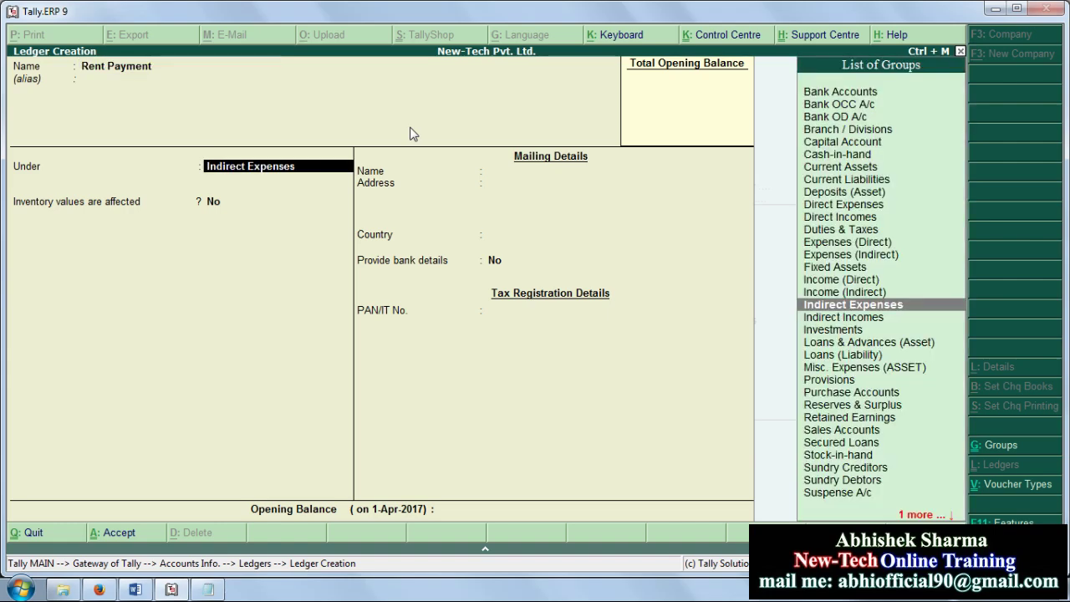
key("Return")
key("Return")
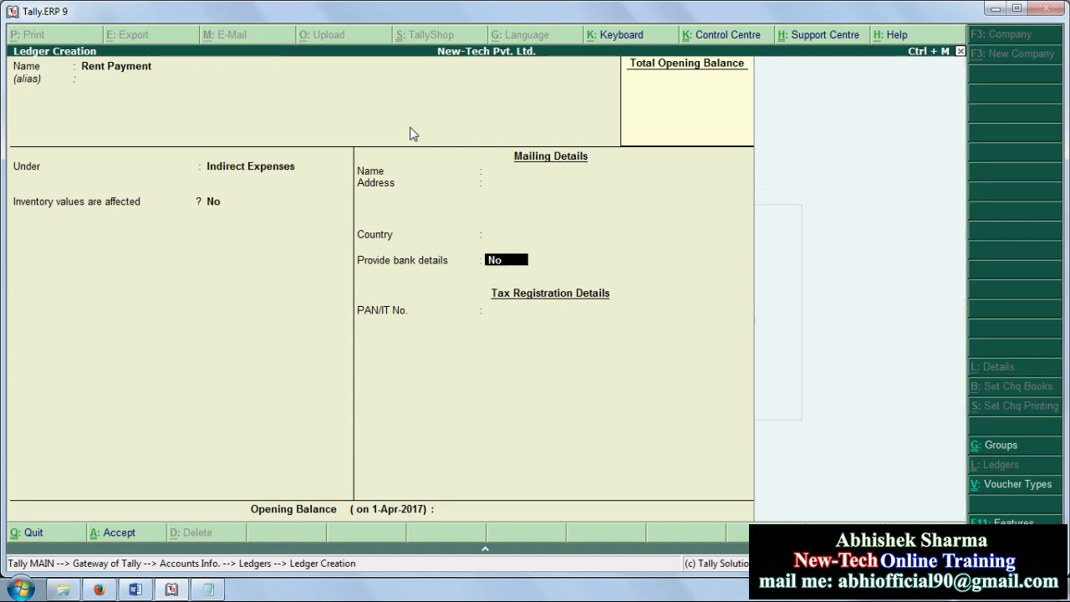
key("Return")
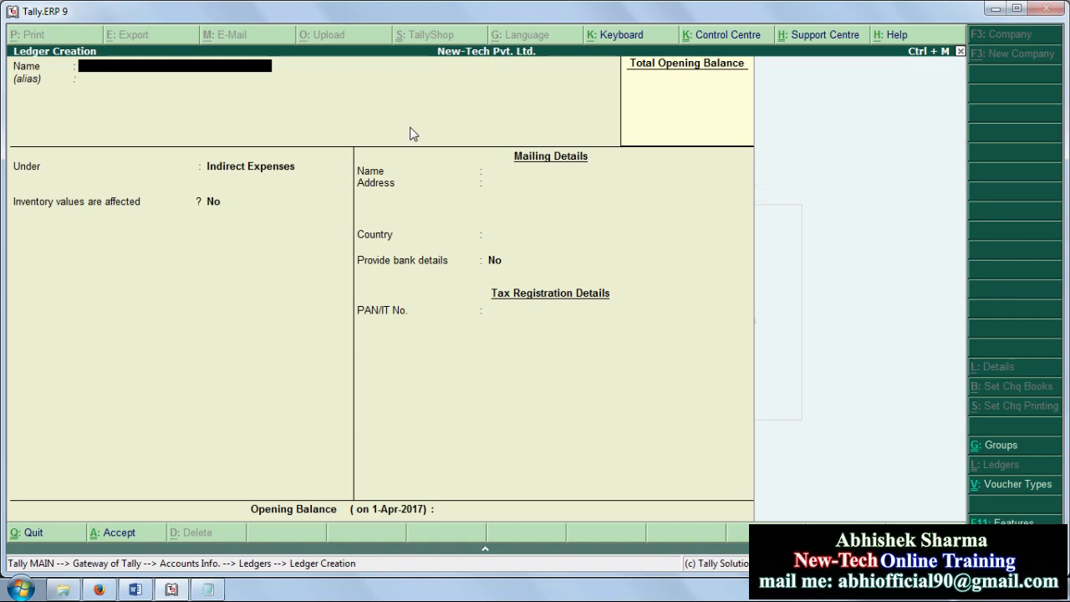
Step: Save a ledger named 'Interest Recieved' under the Indirect Incomes group
type("Interest Recieved")
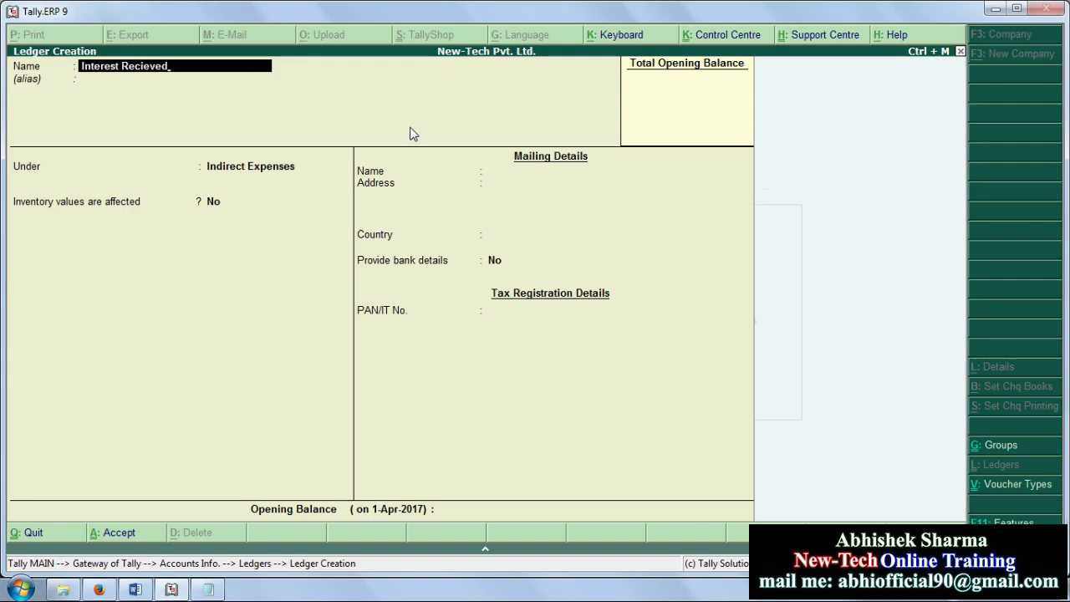
key("Return")
key("Return")
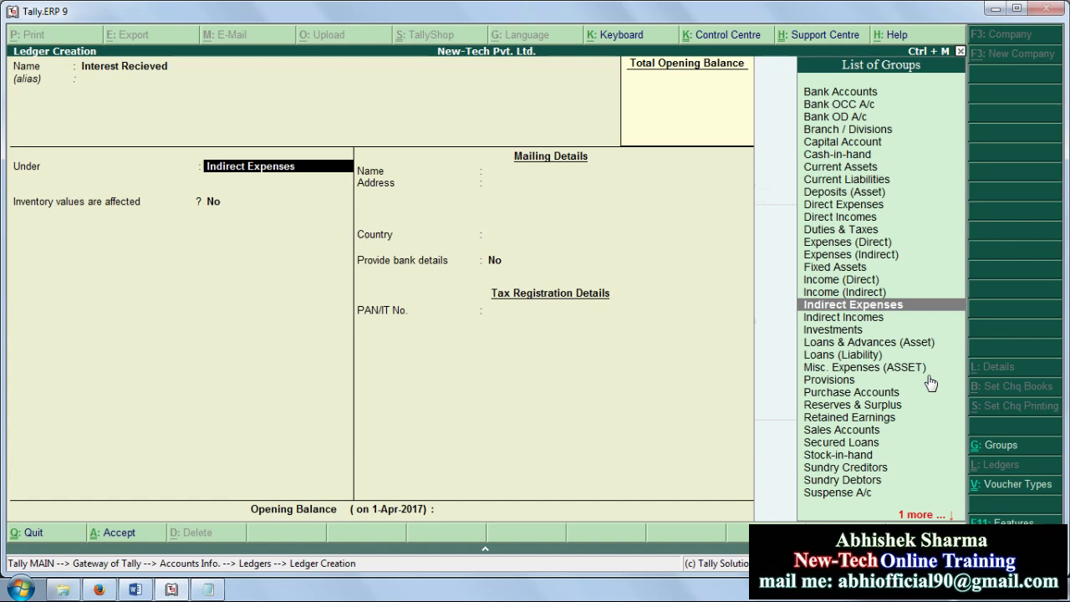
key("Up")
key("Up")
key("Up")
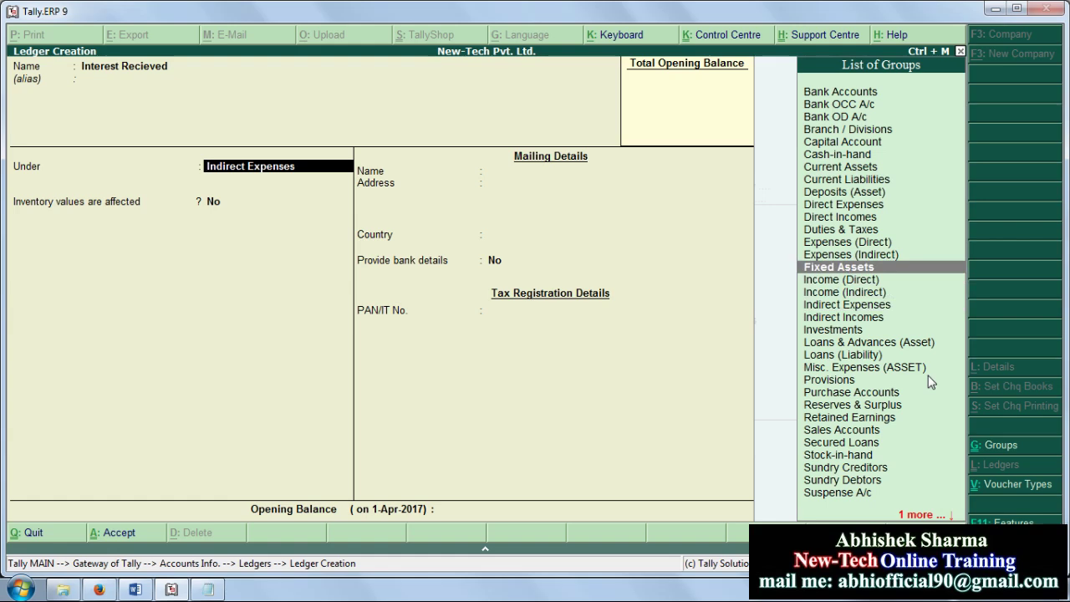
key("Down")
key("Down")
key("Down")
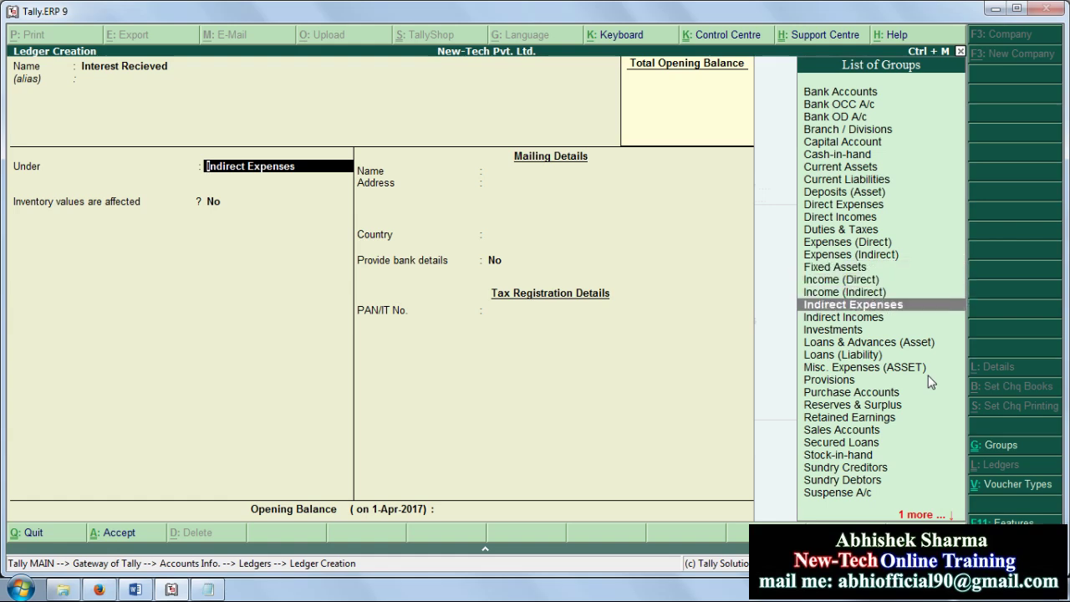
key("Down")
key("Return")
key("Return")
key("Return")
key("Return")
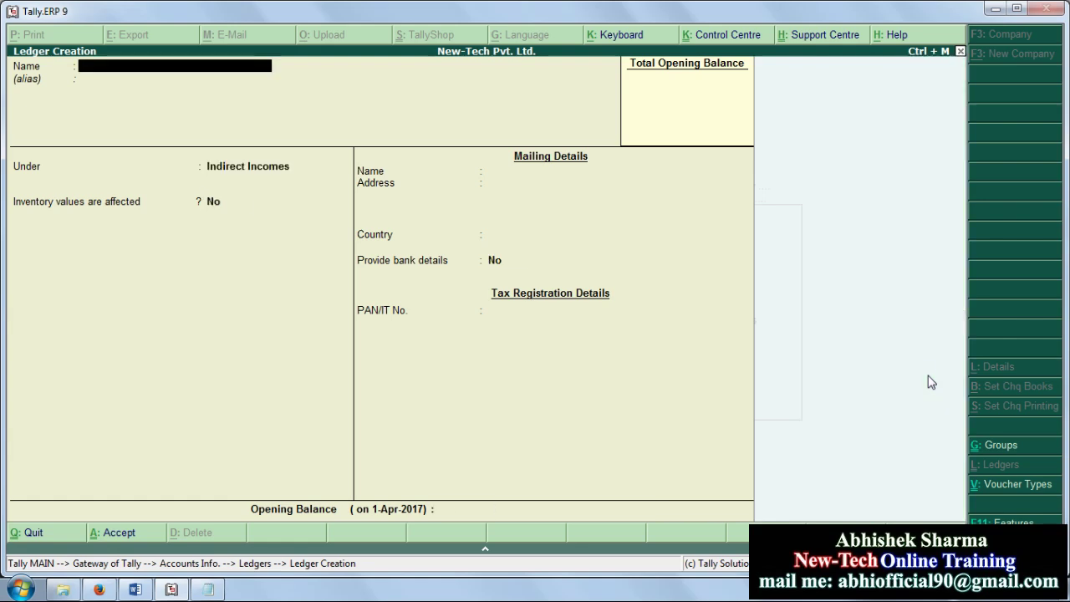
Step: Leave ledger creation, browse the list of existing ledgers, and back out to Accounts Info
key("Escape")
key("Return")
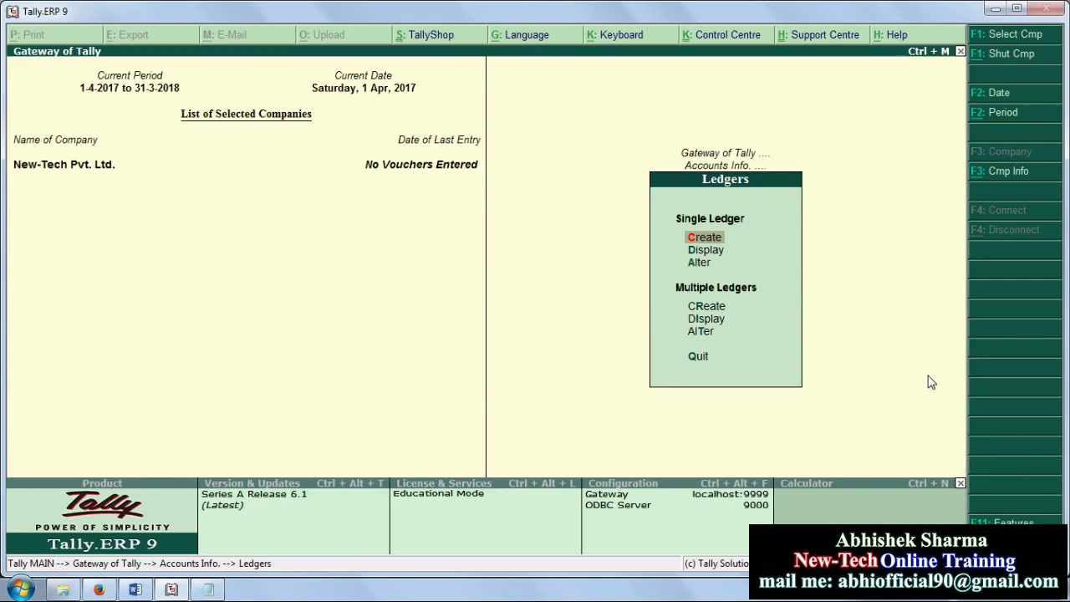
key("Down")
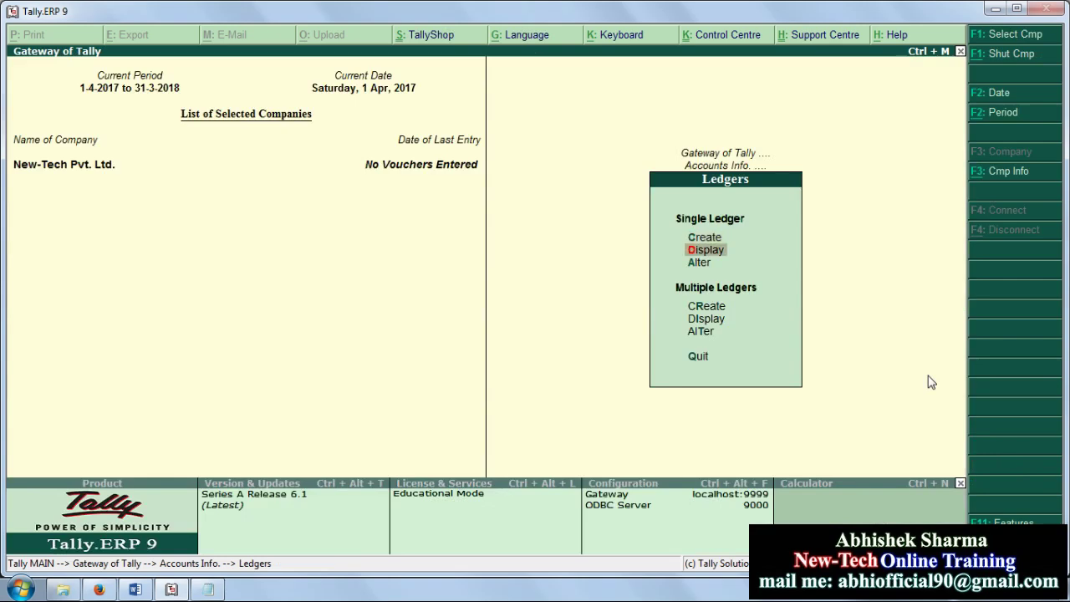
key("Return")
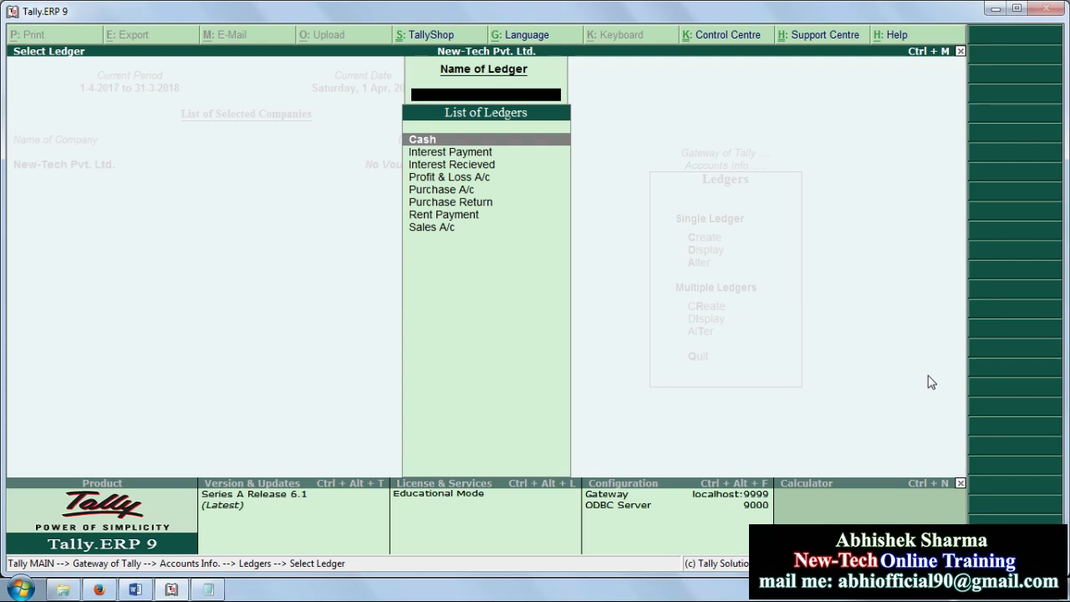
key("Down")
key("Down")
key("Down")
key("Down")
key("Down")
key("Down")
key("Down")
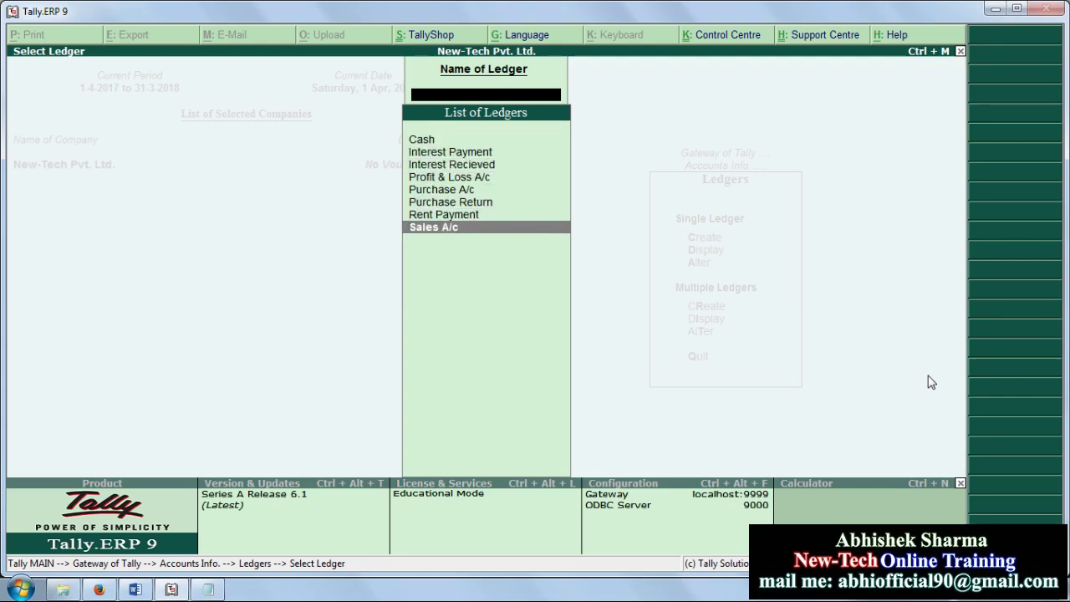
key("Escape")
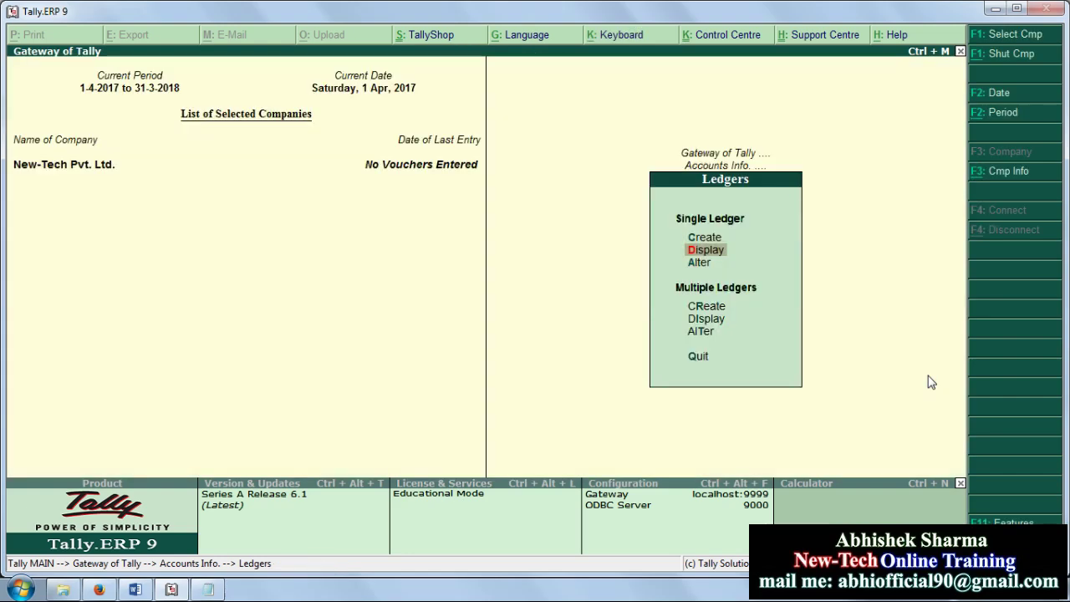
key("Escape")
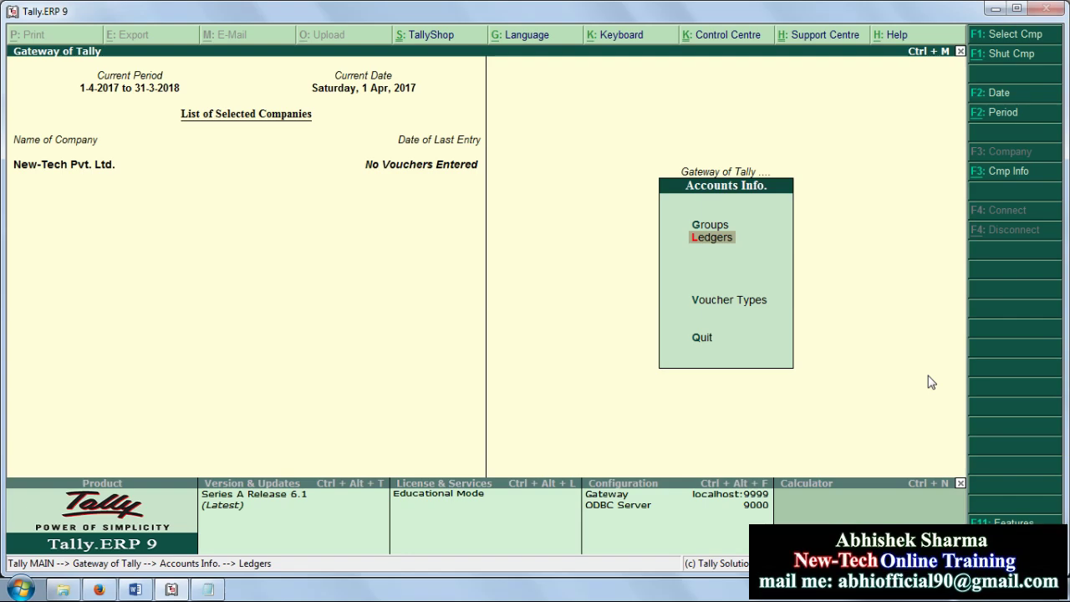
Step: Reopen the Ledgers options and quit an unused Single Ledger Create form without saving
key("Up")
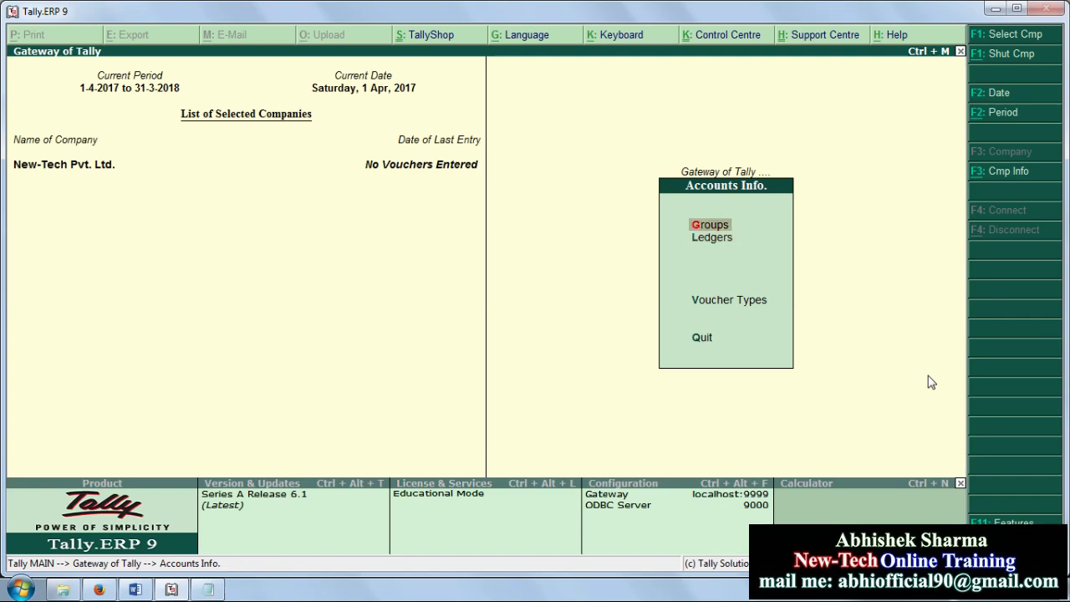
key("Down")
key("Return")
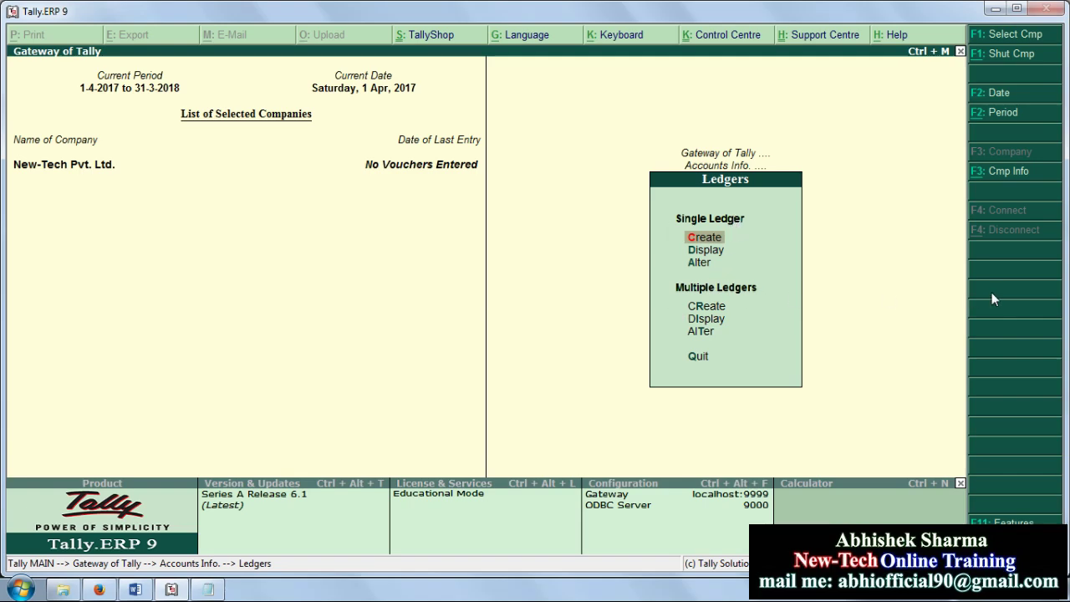
key("Return")
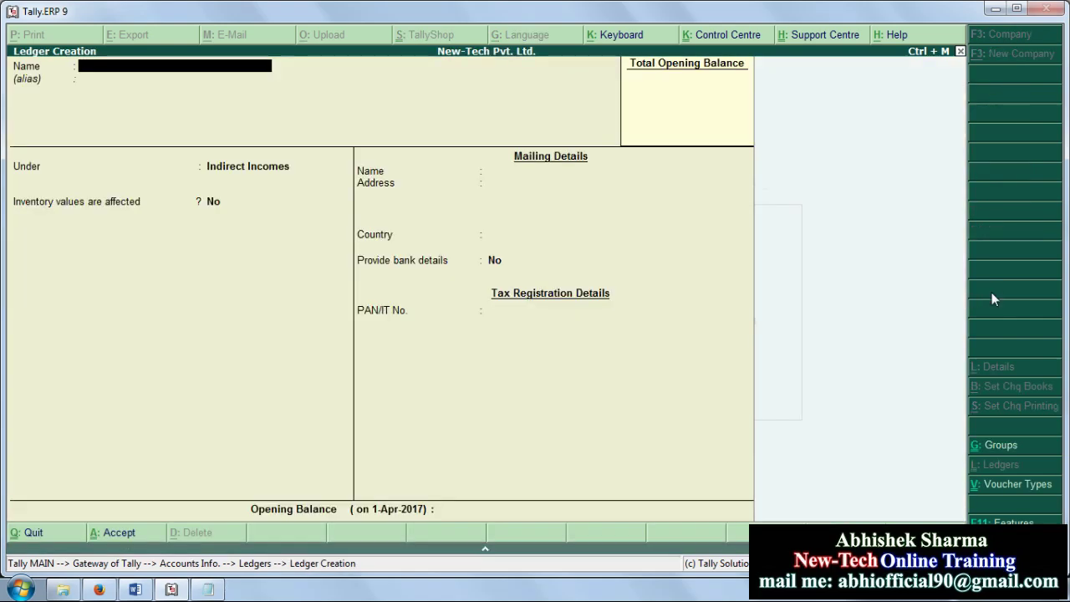
key("Escape")
key("Return")
key("Down")
key("Down")
key("Down")
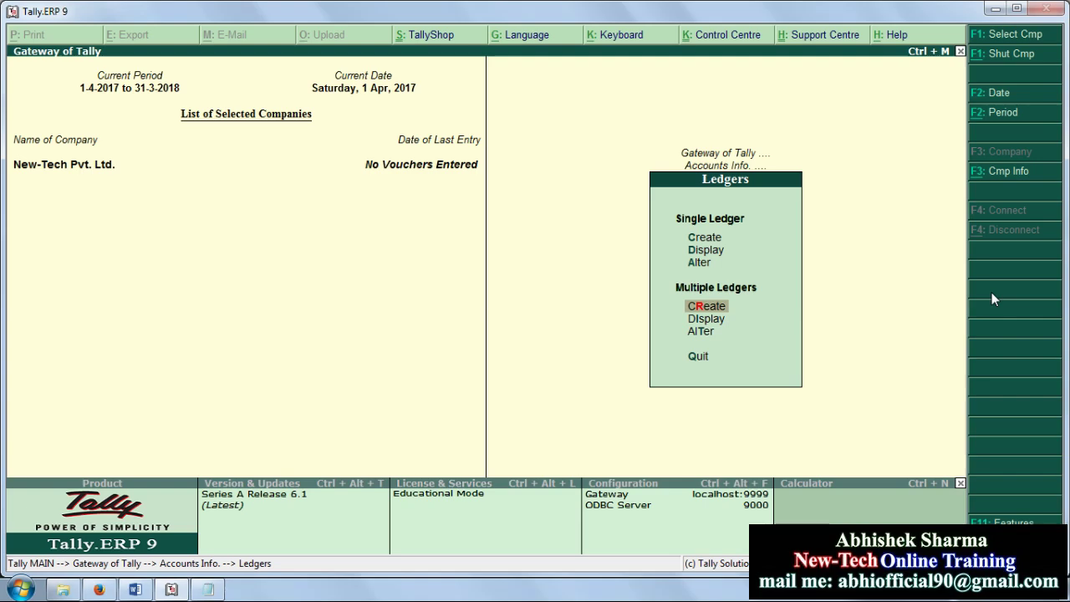
Step: In Multiple Ledgers Create, choose Bank Accounts as the group and enter Pnb Bank and Sbi Bank
key("Return")
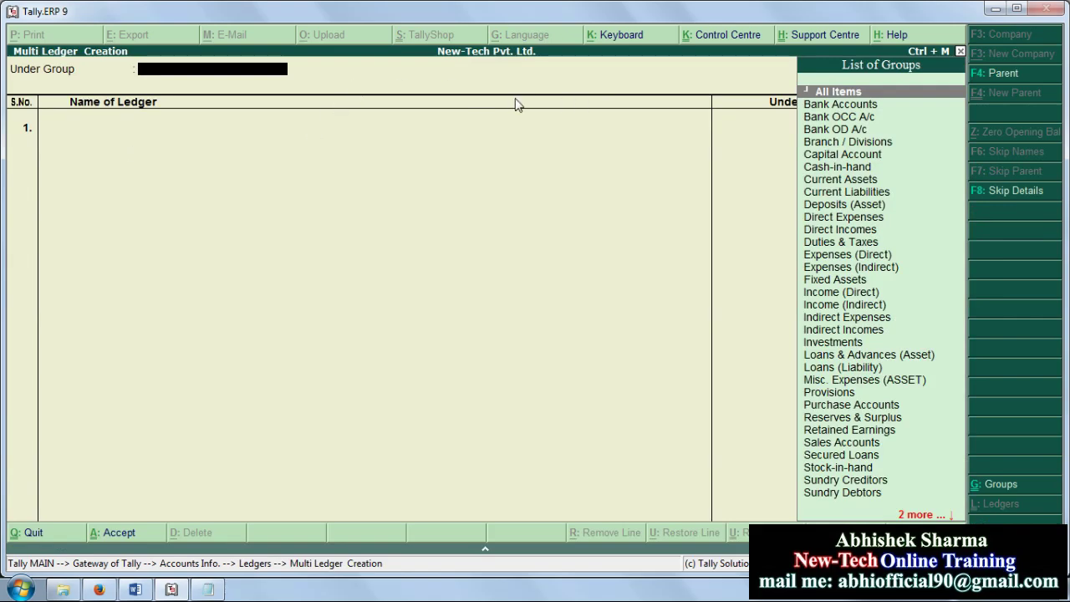
left_click(842, 107)
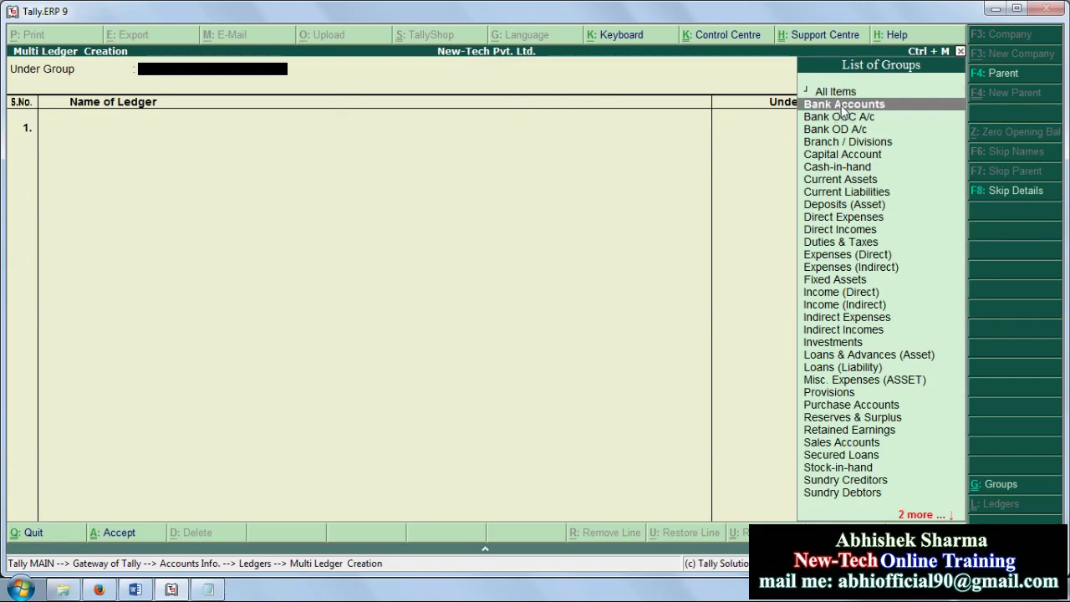
key("Return")
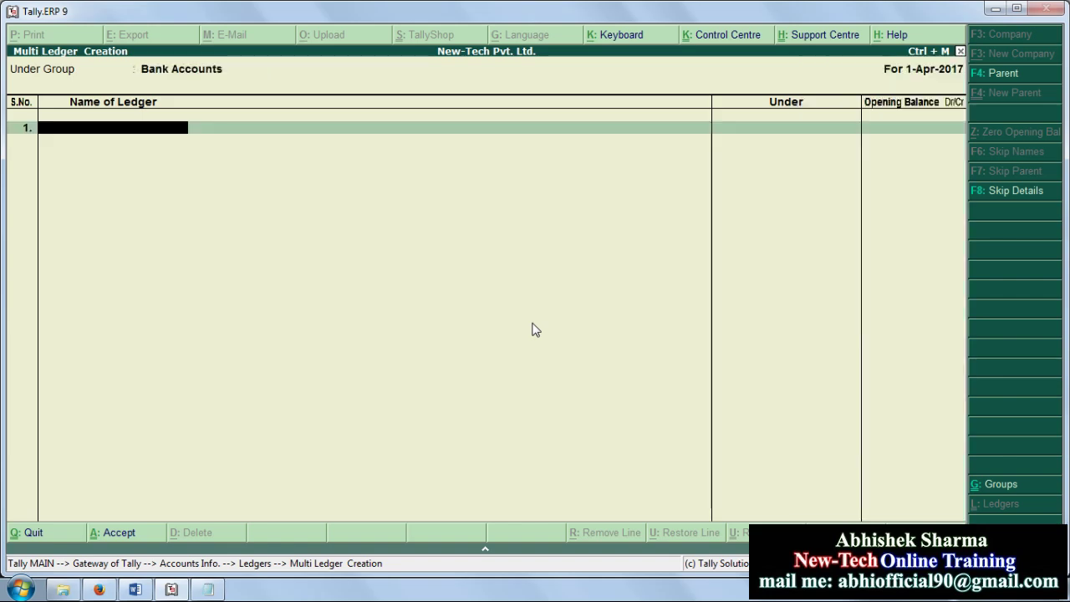
type("Pnb Bank")
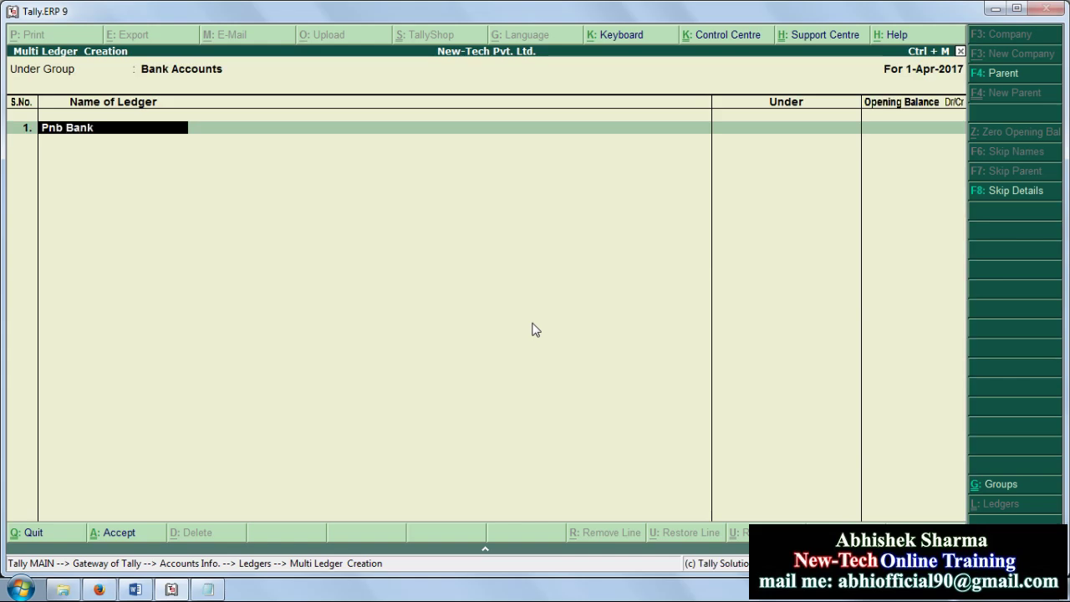
key("Return")
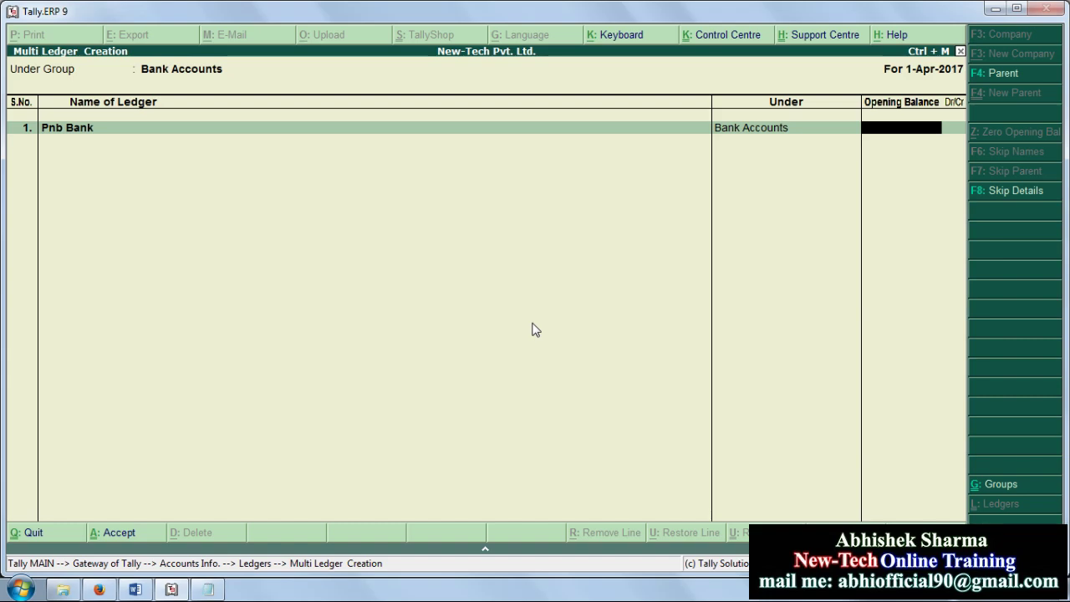
key("Return")
type("Sbi Bank")
key("Return")
key("Return")
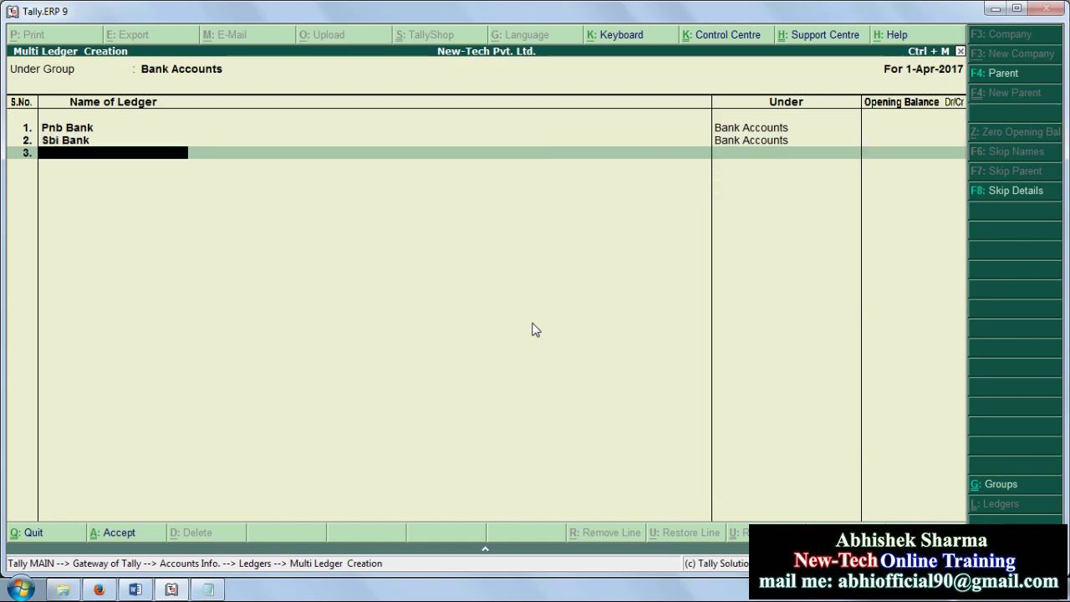
Step: Add Obc Bank and Icici Bank to the list and save all the bank ledgers
type("OB")
key("BackSpace")
type("bc B")
key("BackSpace")
type("Bank")
key("Return")
key("Return")
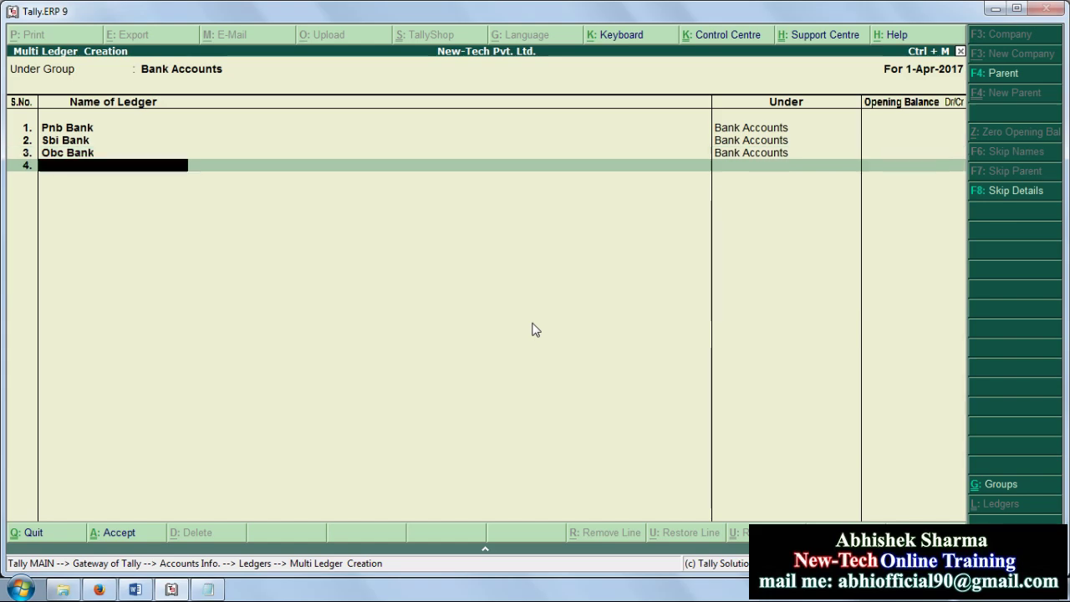
type("Icici Bank")
key("Return")
key("Return")
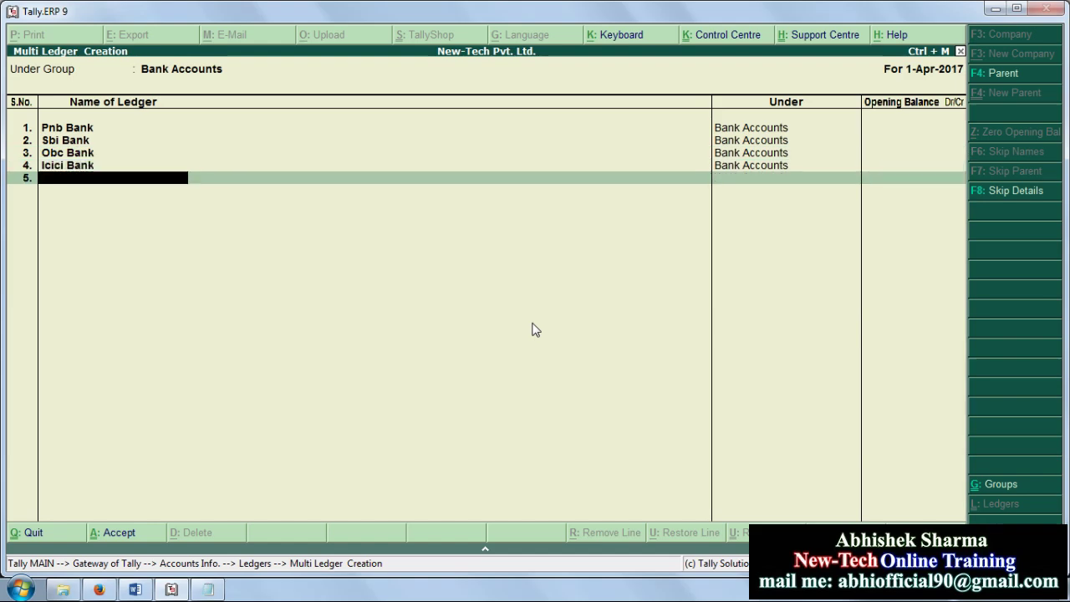
key("Return")
key("Return")
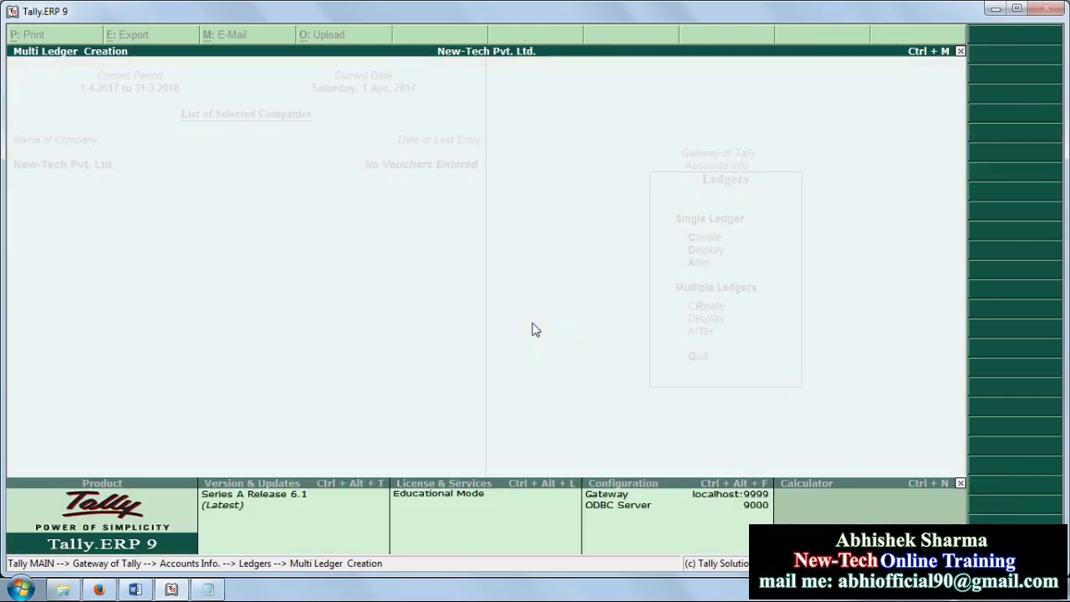
key("Up")
key("Up")
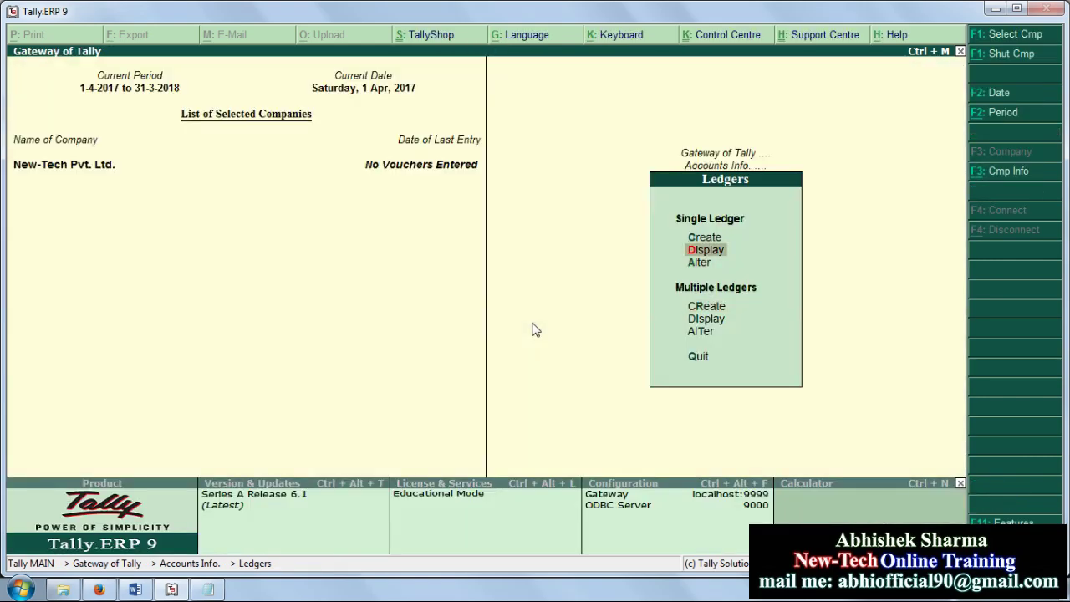
Step: Display the list of ledgers and check that Icici Bank and Obc Bank now appear
left_click(724, 254)
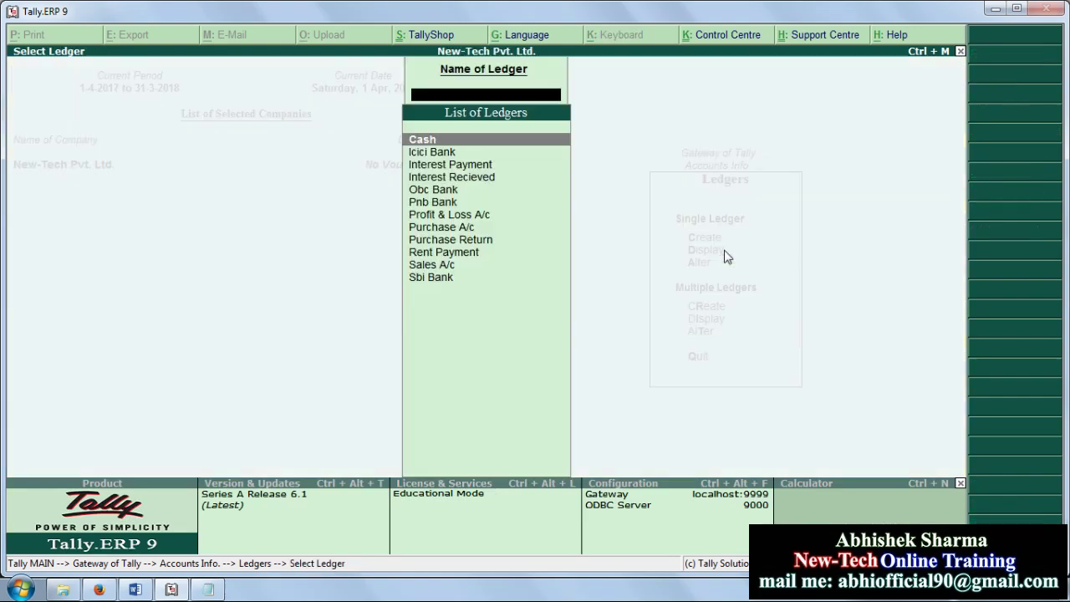
key("Down")
key("Down")
key("Down")
key("Down")
key("Down")
key("Down")
key("Down")
key("Down")
key("Down")
key("Down")
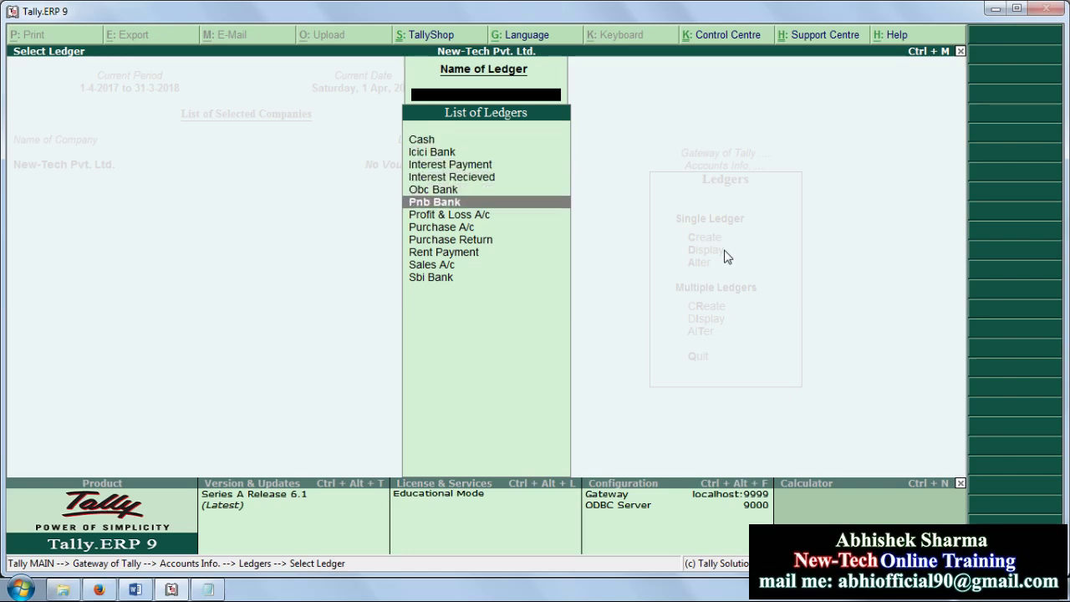
key("Up")
key("Up")
key("Up")
key("Up")
key("Up")
key("Up")
key("Up")
key("Up")
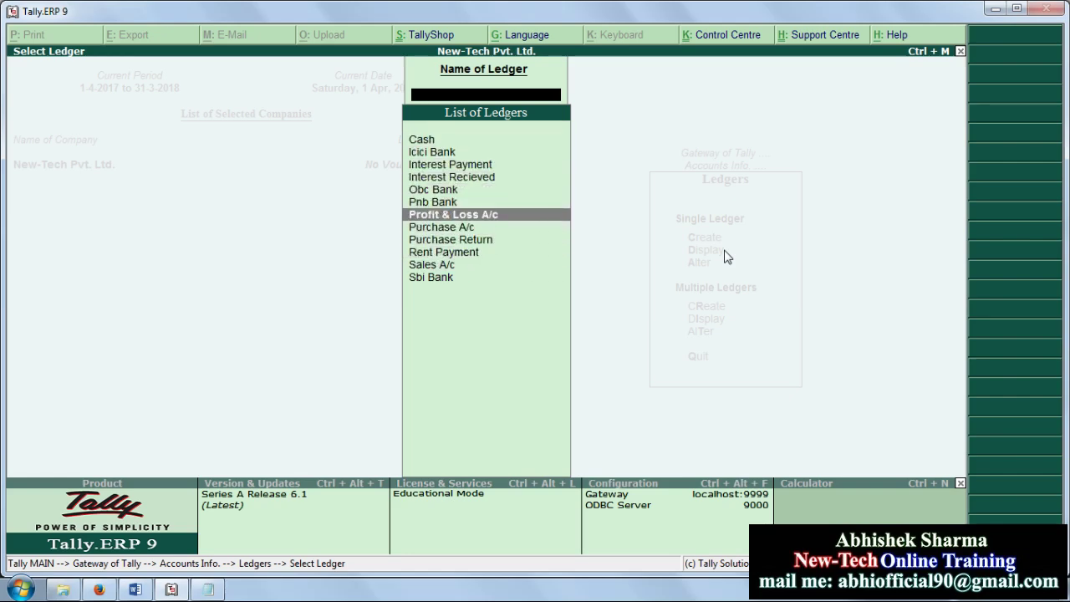
key("Up")
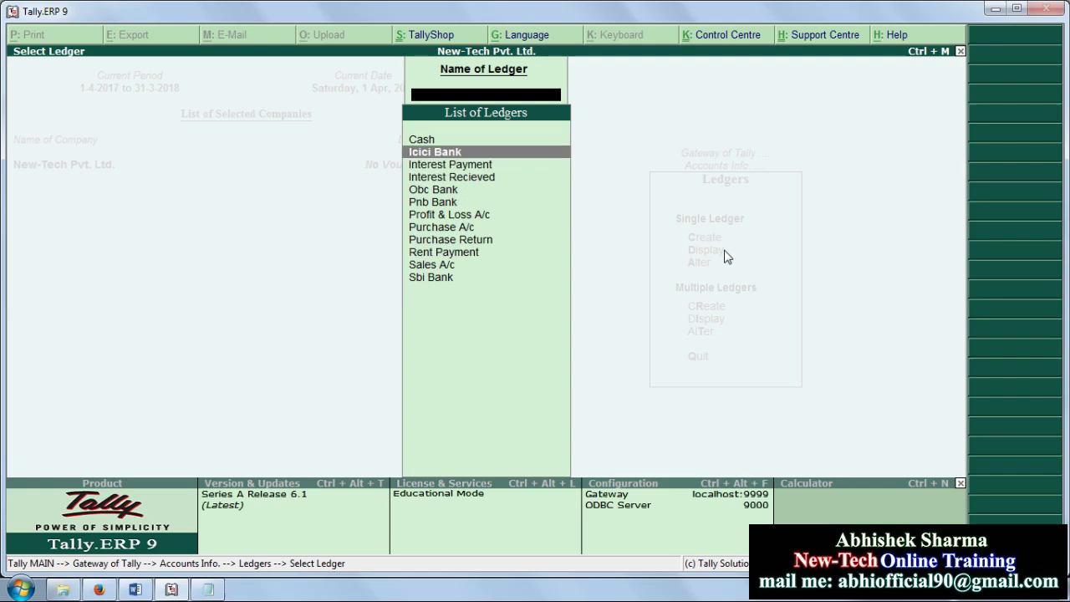
key("Down")
key("Down")
key("Down")
key("Down")
key("Down")
key("Down")
key("Down")
key("Down")
key("Down")
key("Down")
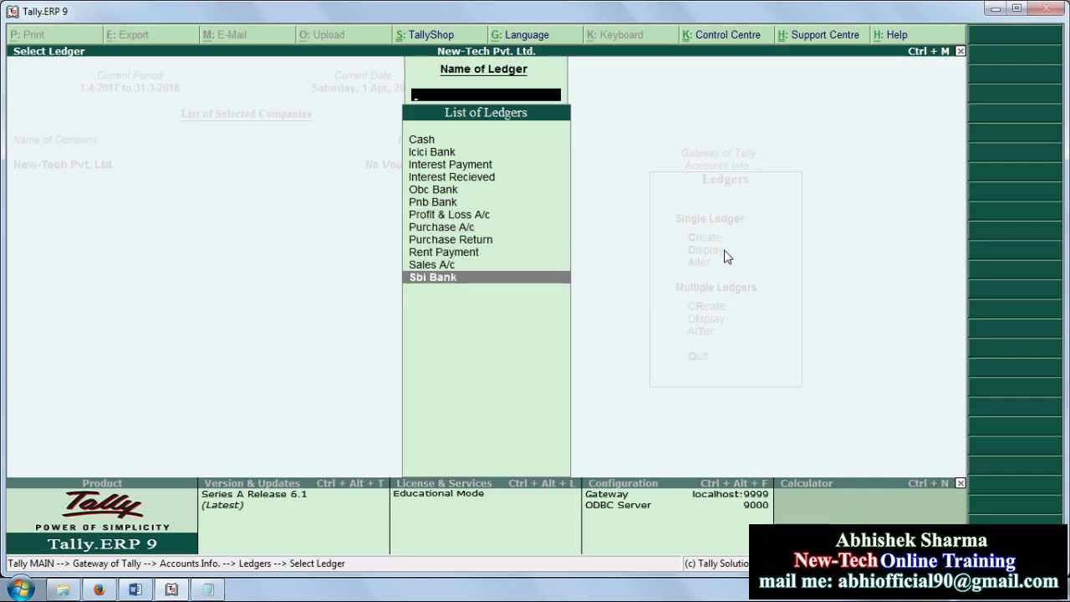
key("Escape")
Step: Browse the multiple-ledger display options and ledger list down to Sbi Bank, then reopen the Ledgers options
key("Up")
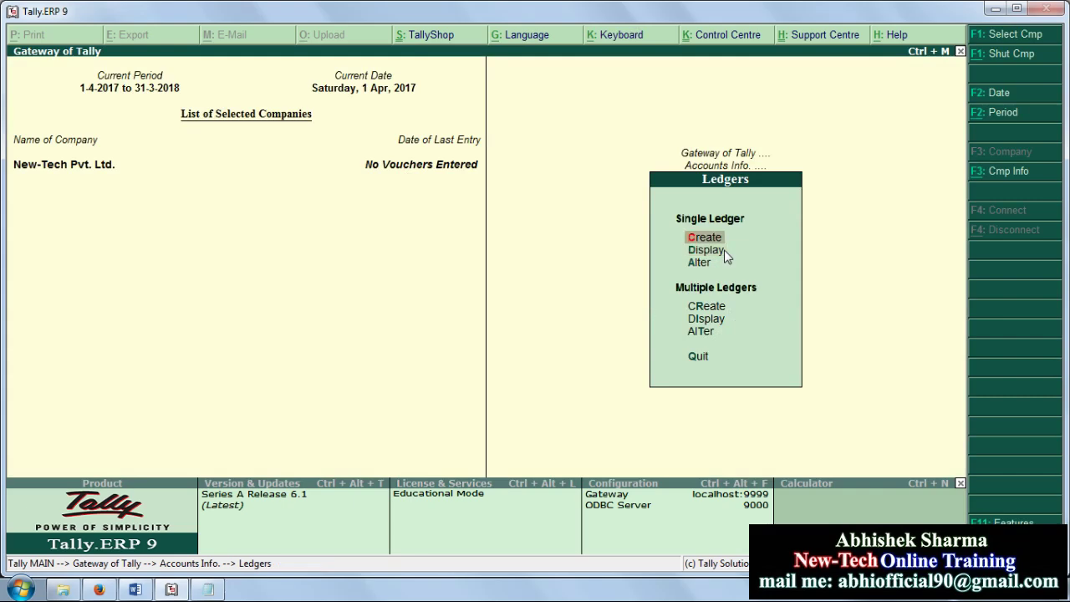
key("Down")
key("Down")
key("Down")
key("Down")
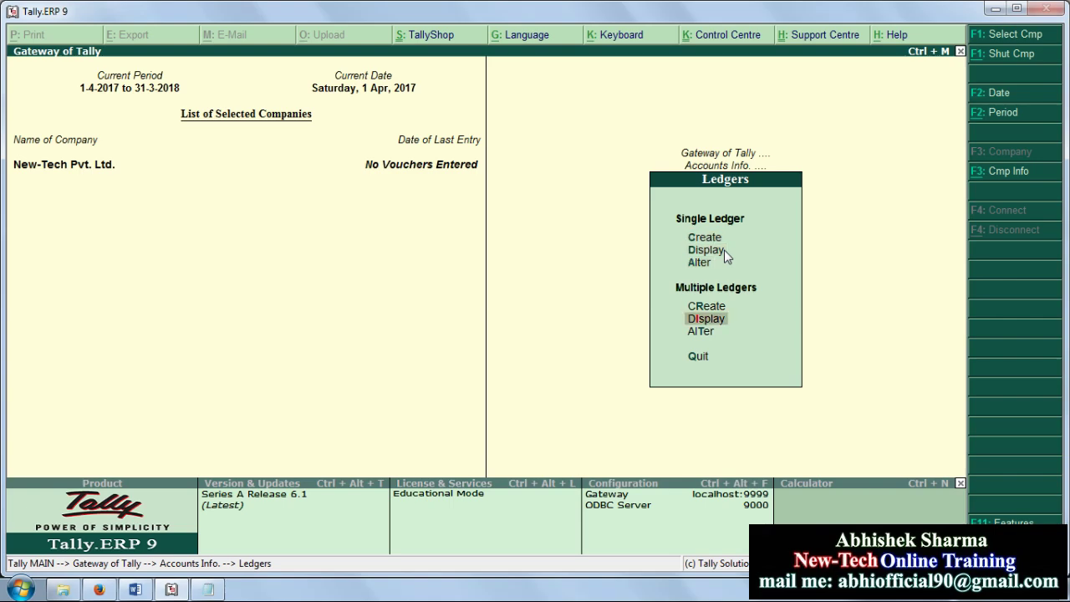
key("Return")
key("Down")
key("Down")
key("Down")
key("Down")
key("Down")
key("Down")
key("Down")
key("Down")
key("Down")
key("Down")
key("Down")
key("Down")
key("Down")
key("Down")
key("Down")
key("Down")
key("Down")
key("Down")
key("Down")
key("Down")
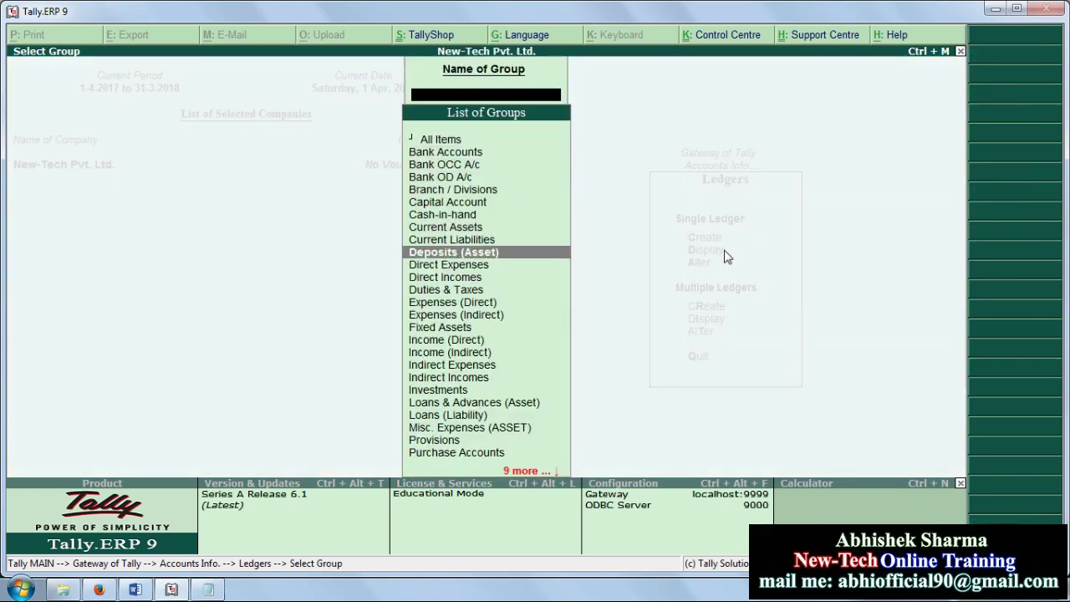
key("Up")
key("Escape")
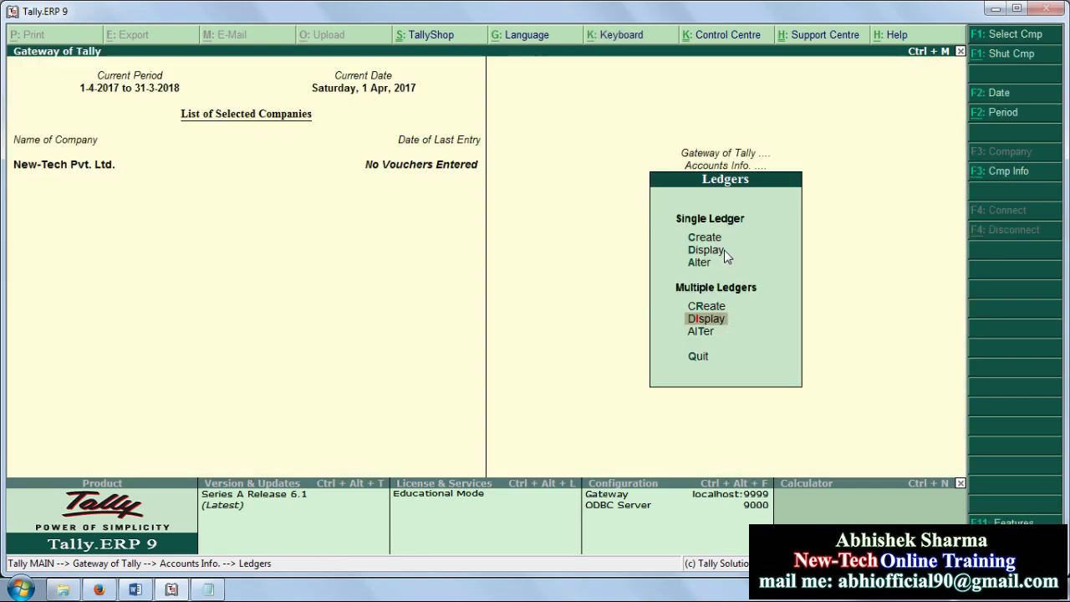
key("Up")
key("Up")
key("Up")
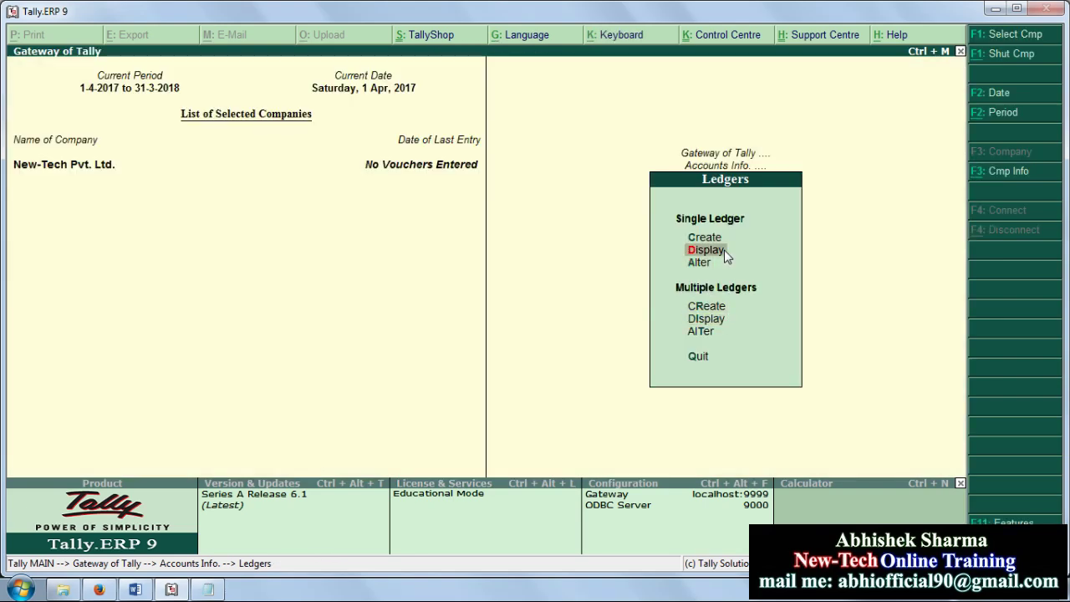
key("Return")
key("Down")
key("Down")
key("Down")
key("Down")
key("Down")
key("Down")
key("Down")
key("Down")
key("Down")
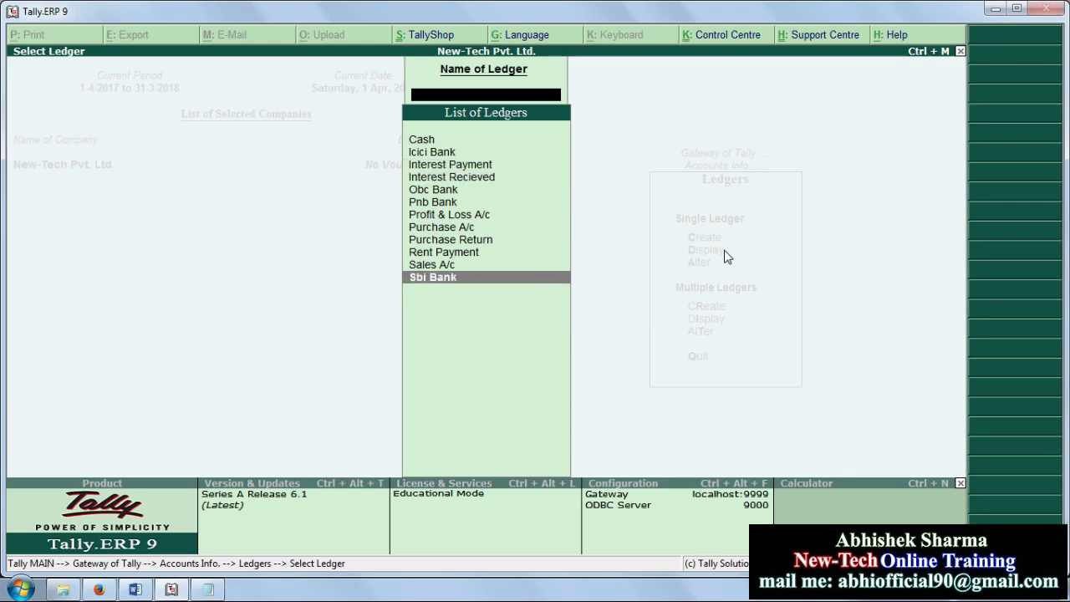
key("Escape")
key("Escape")
key("Return")
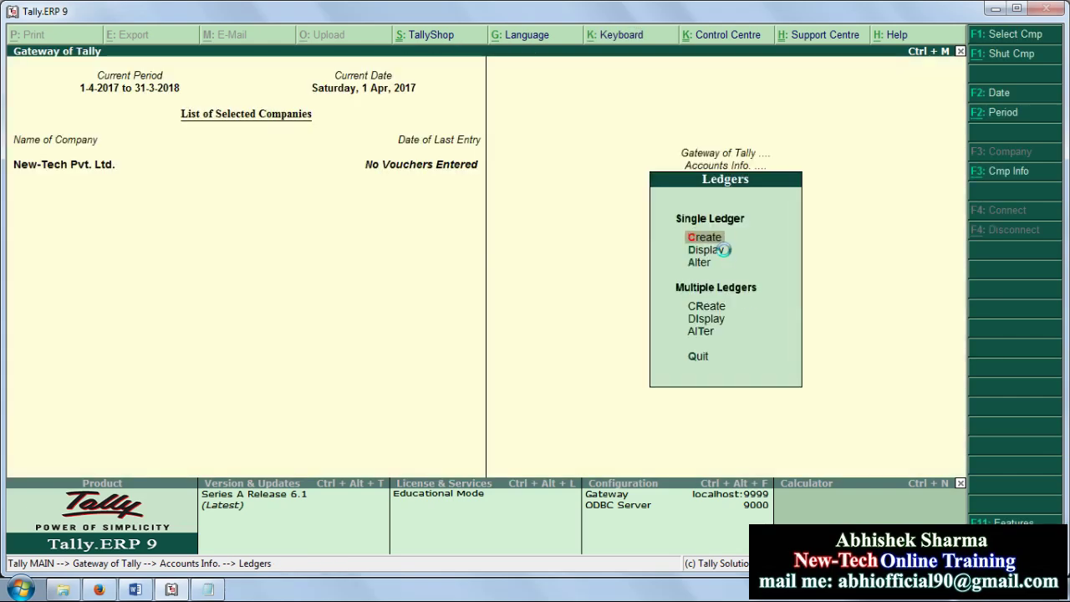
Step: Create a ledger named 'Hdfc Bank' under Bank Accounts and save it
key("Return")
type("Hdf")
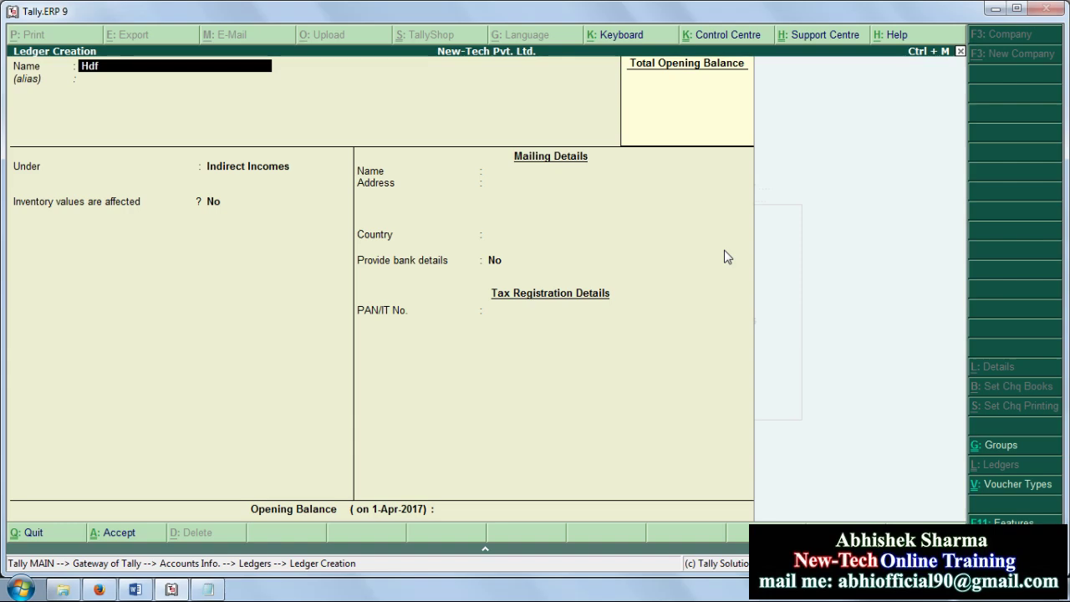
type("c Bank")
key("Return")
key("Return")
type("B")
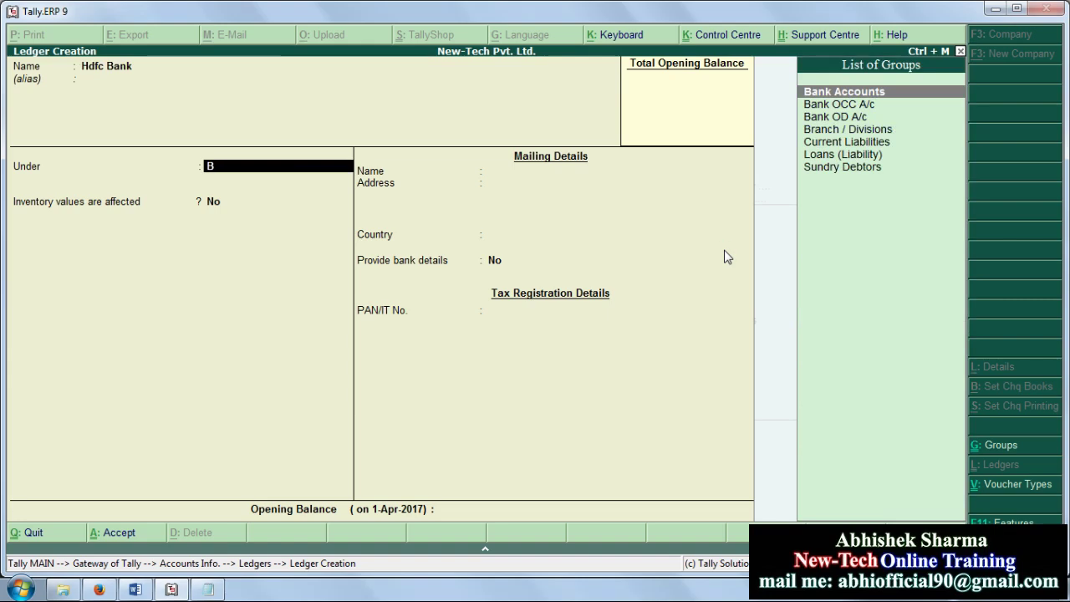
key("Return")
key("Return")
key("Return")
key("Return")
key("Return")
key("Return")
key("Return")
key("Return")
key("Return")
key("Return")
key("Return")
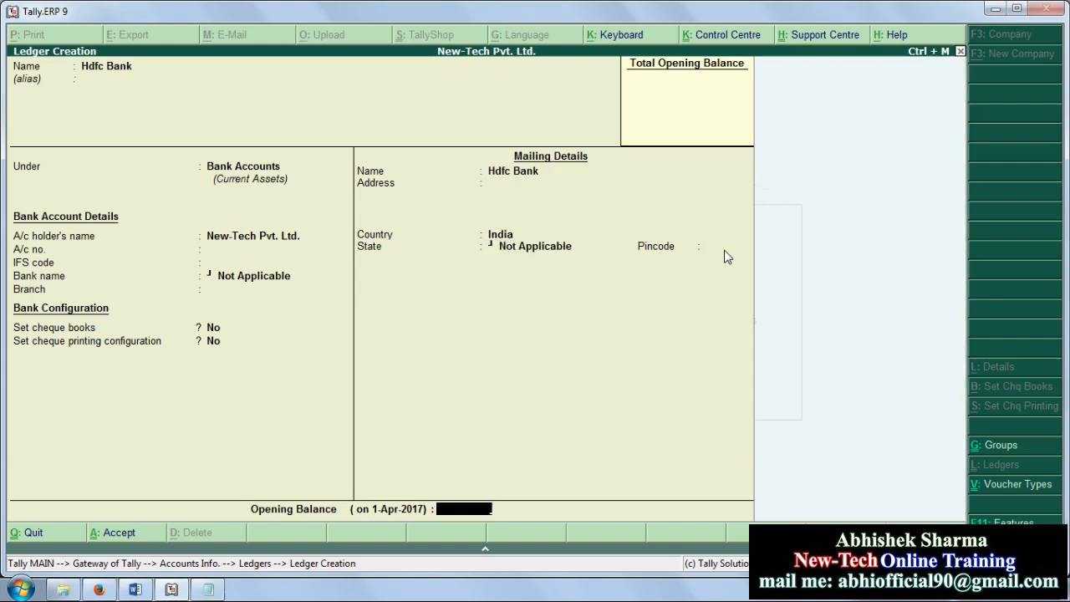
key("Return")
key("Return")
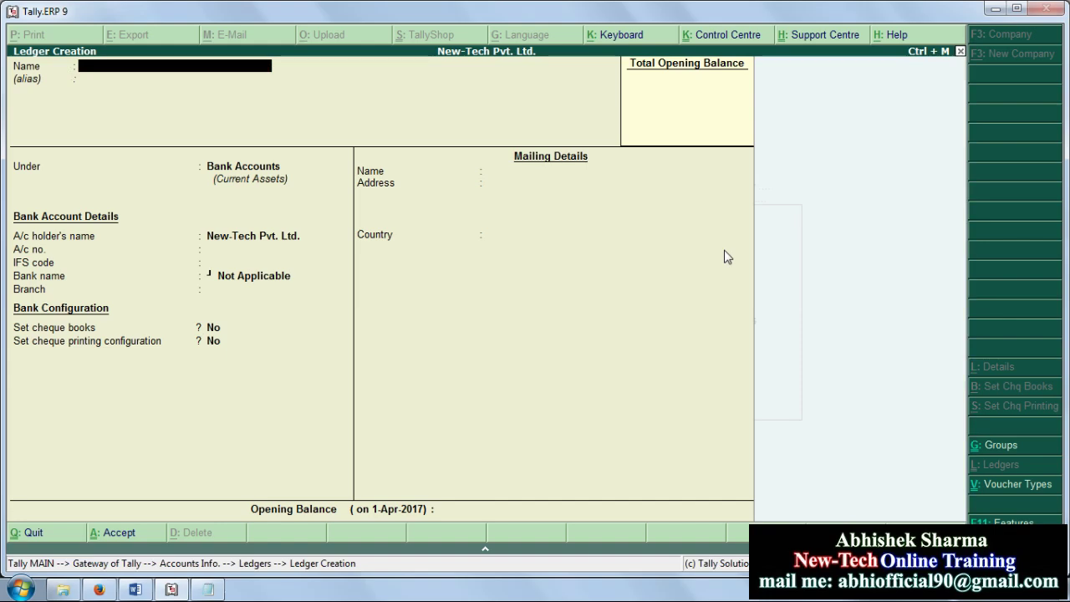
Step: Display the ledger list to confirm Hdfc Bank appears, then back out to Accounts Info
key("Escape")
key("Return")
left_click(725, 250)
key("Down")
key("Escape")
key("Escape")
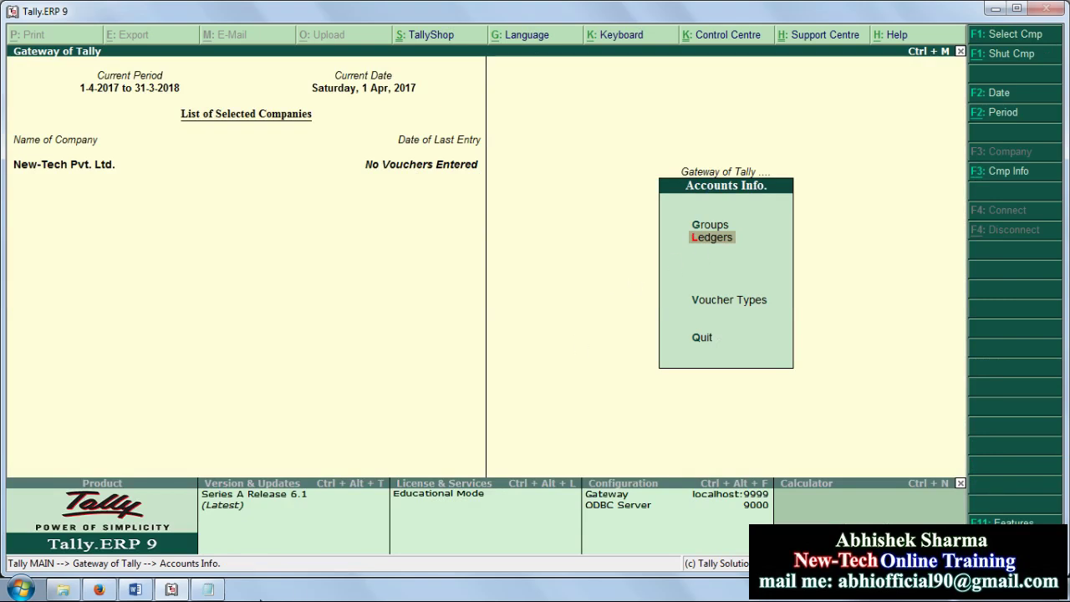
Step: Bring Word's List of Ledgers back up and drag its scrollbar to the top
left_click(135, 590)
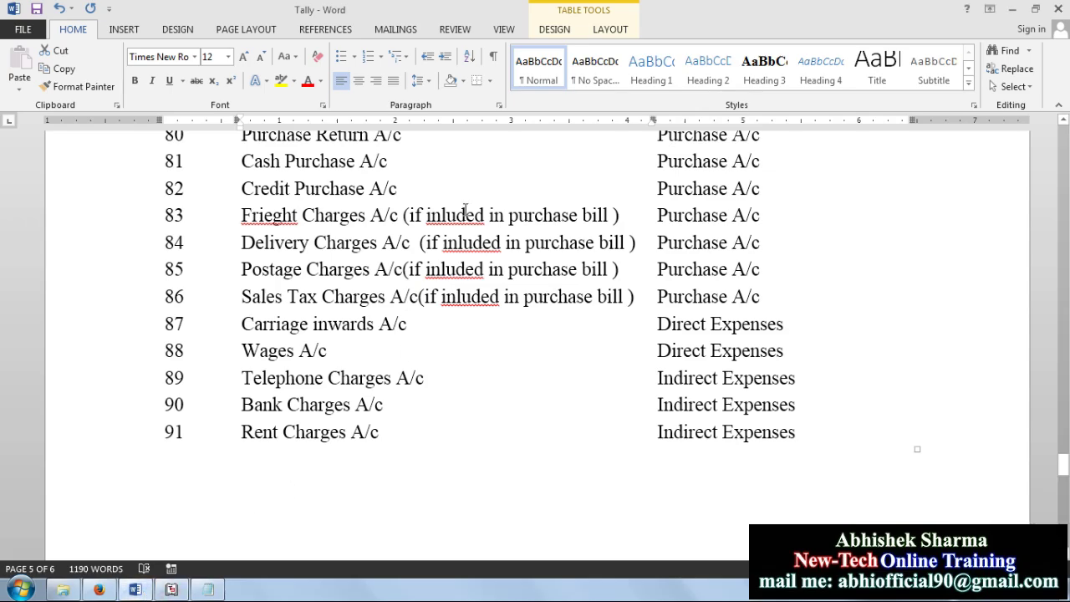
scroll(816, 377, "up", 10)
left_click_drag(1055, 416, 1059, 211)
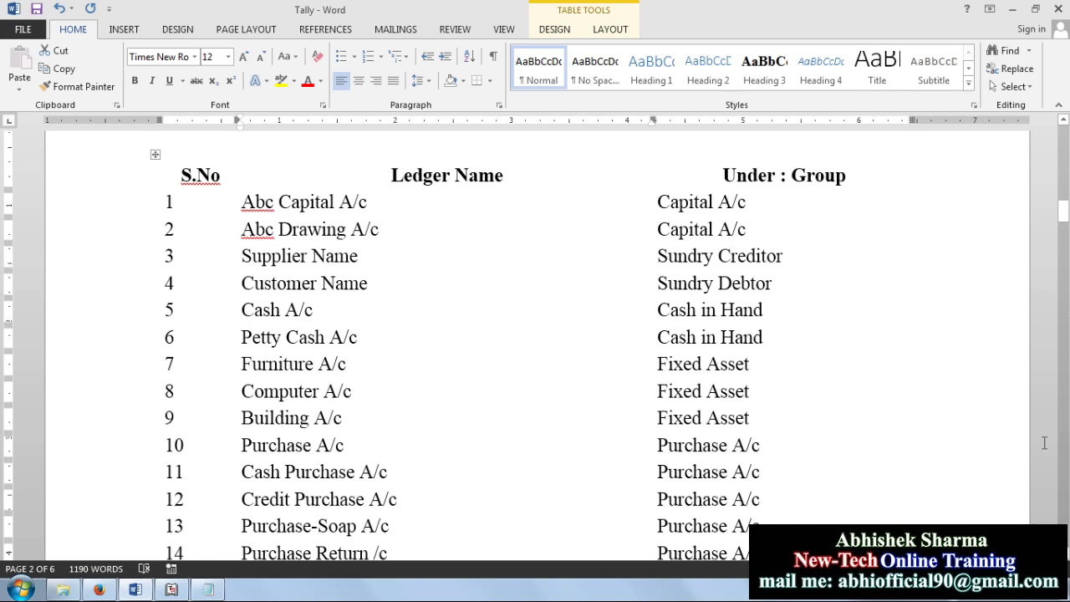
Step: Scroll down the ledger table to row 41, Debenture A/c under Secured Loans A/c
scroll(535, 343, "down", 3)
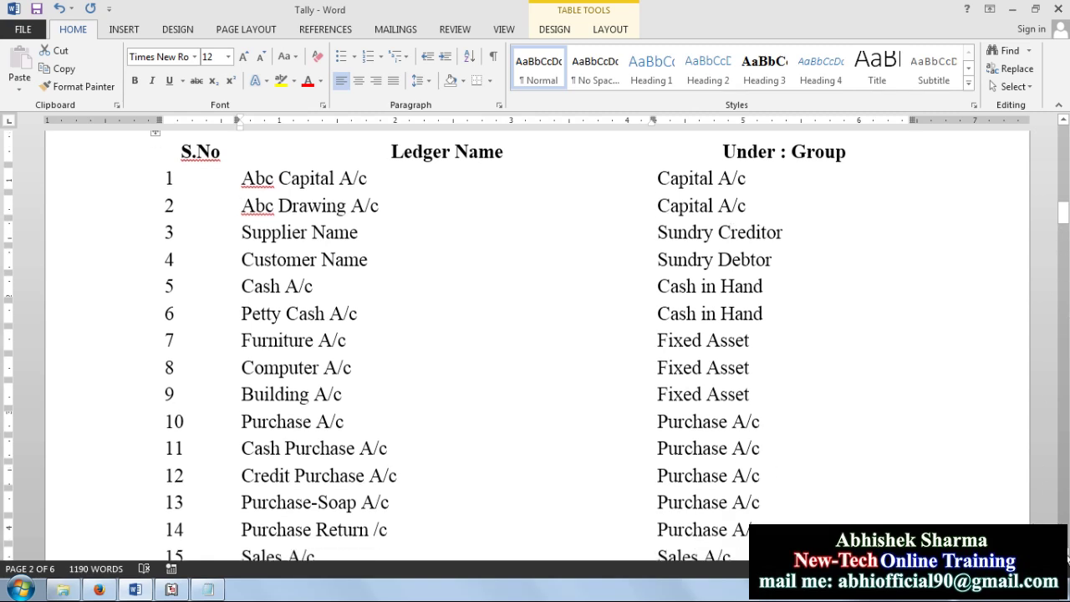
scroll(536, 343, "down", 2)
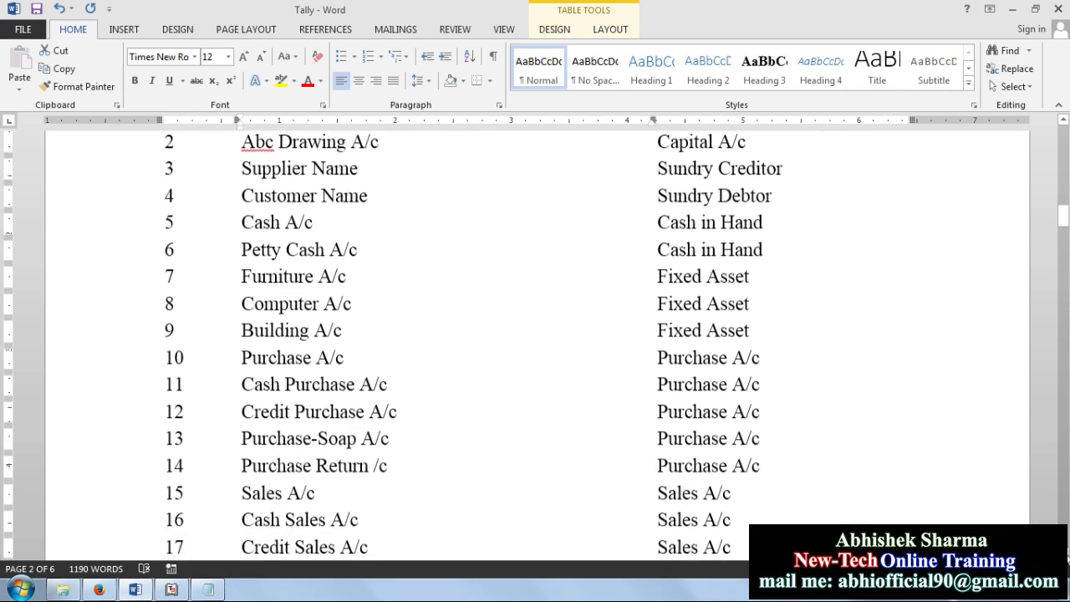
scroll(535, 343, "down", 2)
scroll(536, 343, "down", 2)
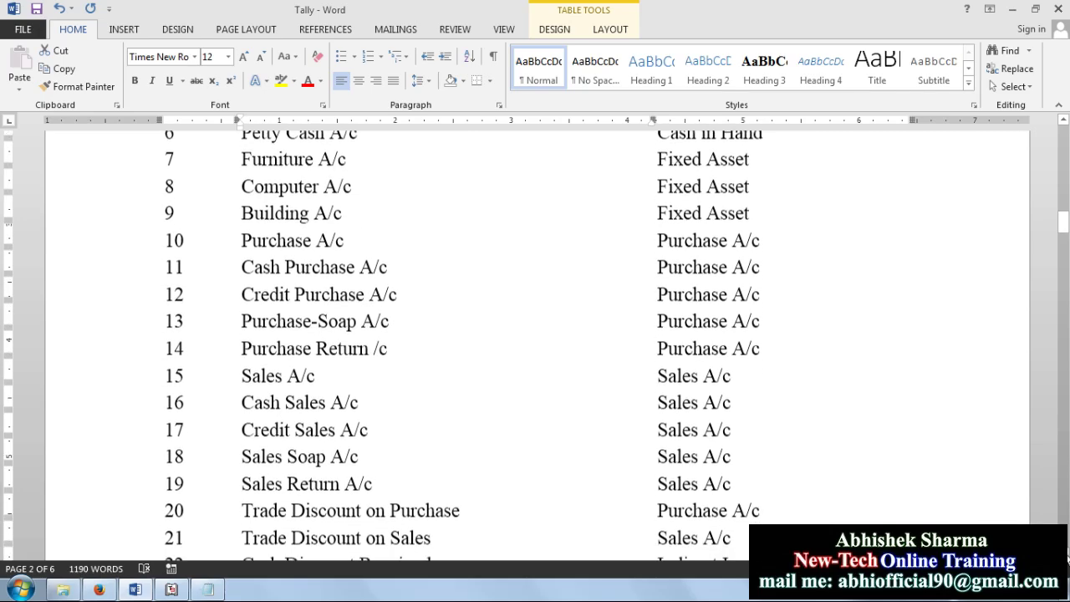
scroll(535, 343, "down", 2)
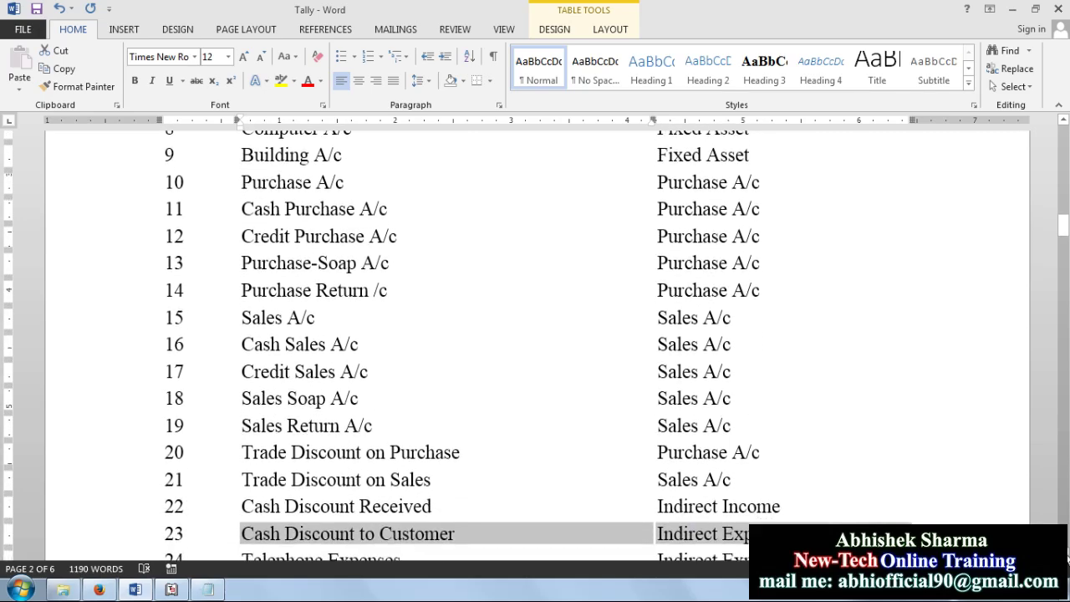
scroll(536, 343, "down", 2)
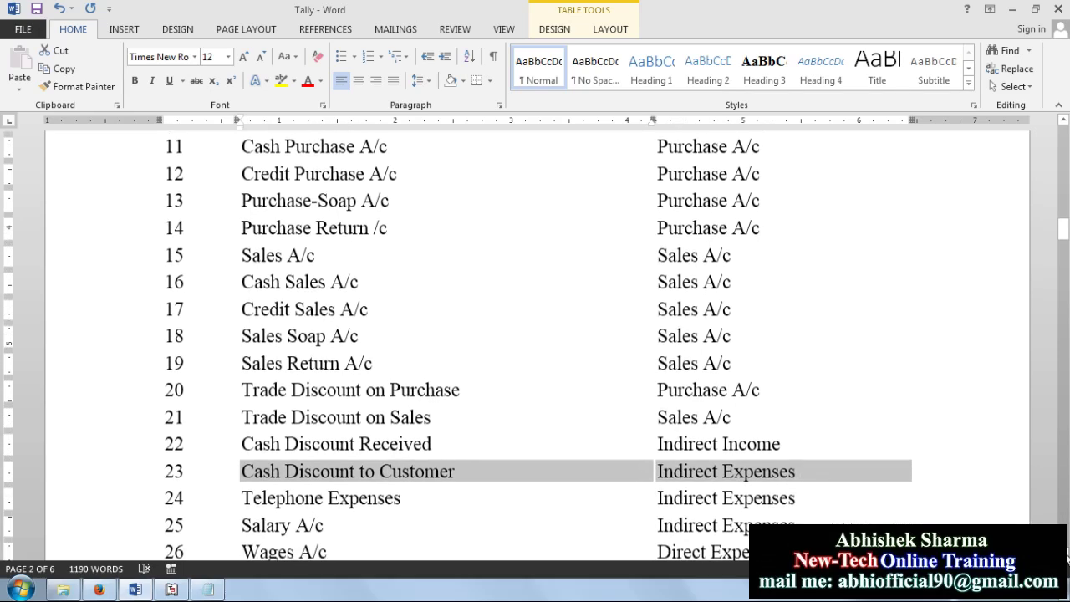
scroll(535, 342, "down", 2)
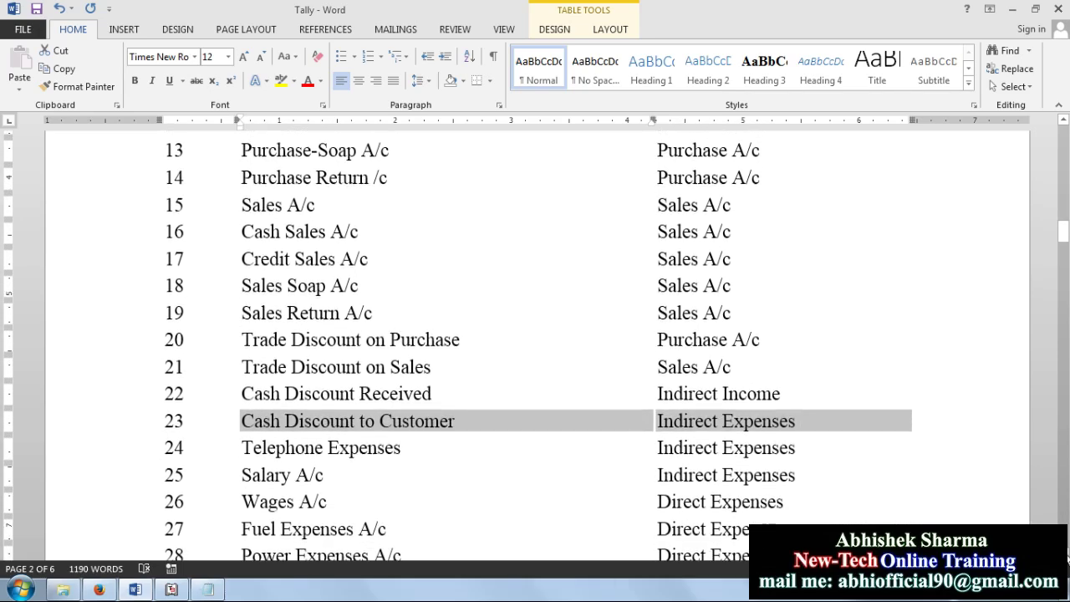
scroll(535, 343, "down", 2)
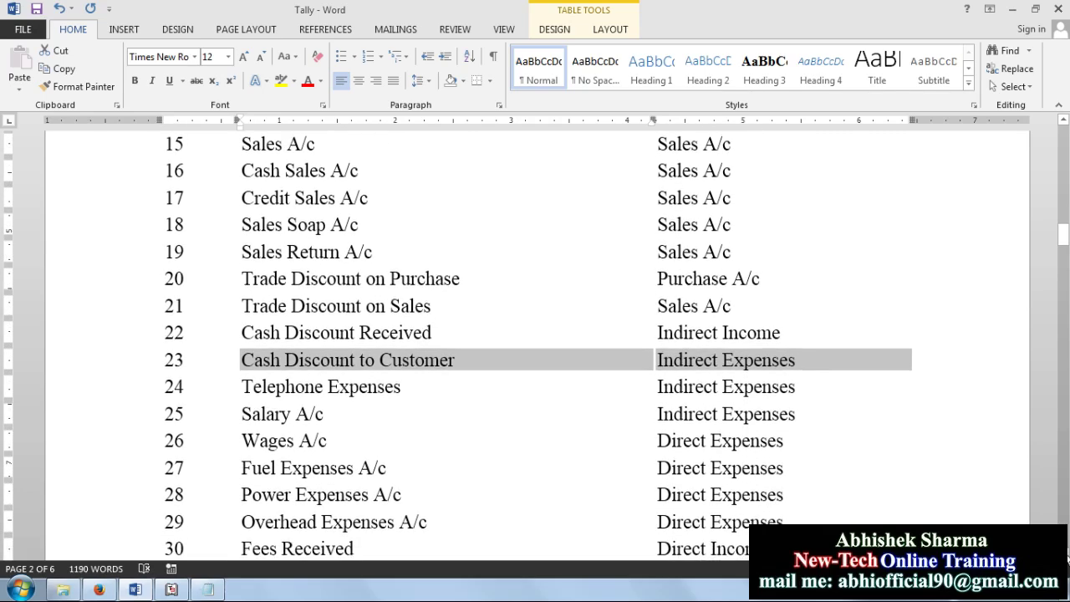
scroll(536, 343, "down", 2)
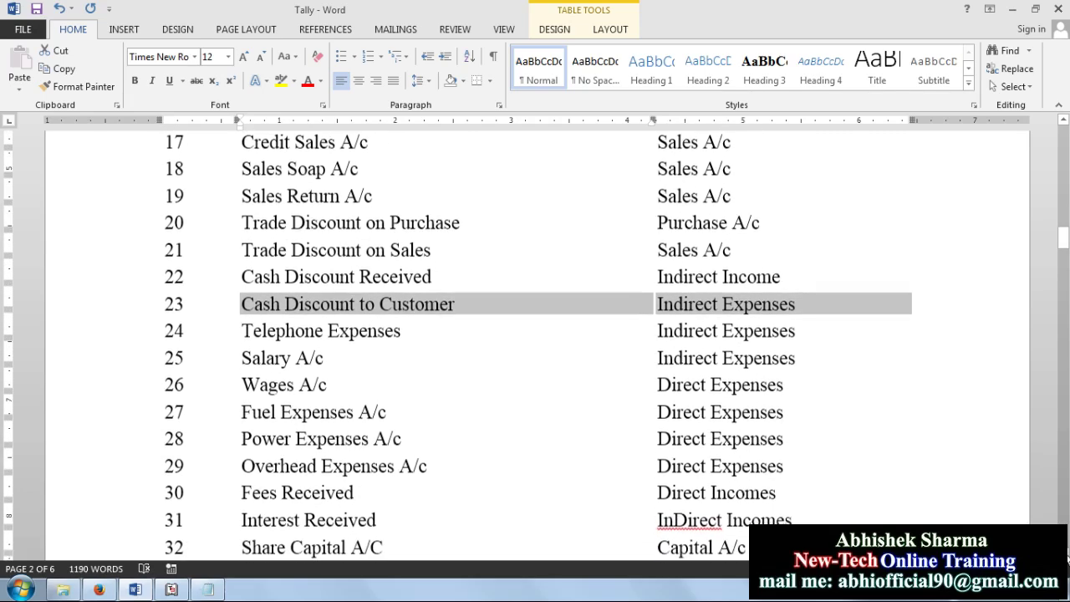
scroll(535, 343, "down", 2)
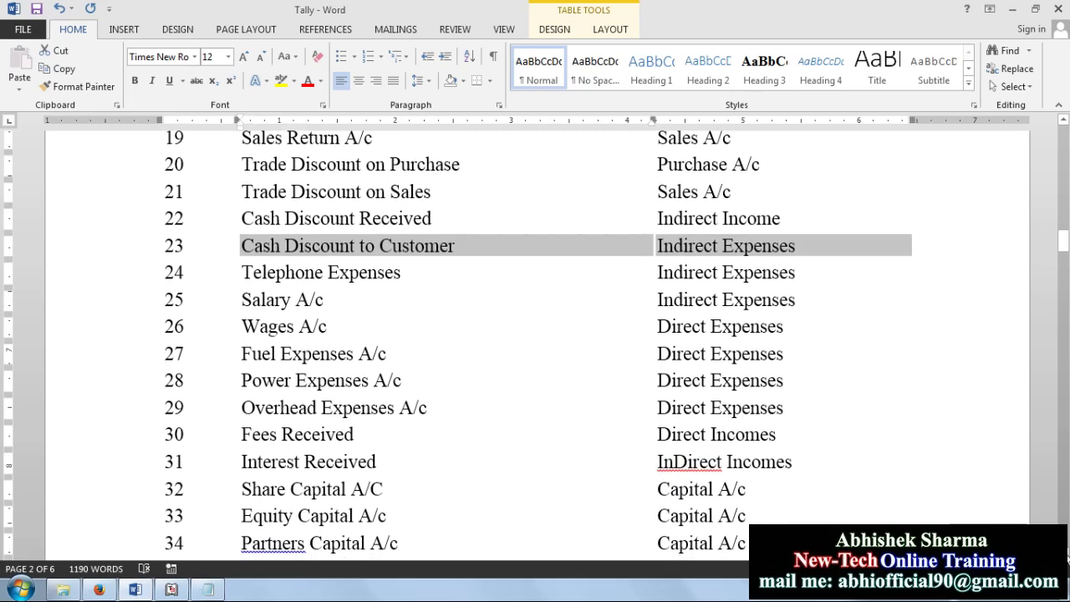
scroll(535, 343, "down", 2)
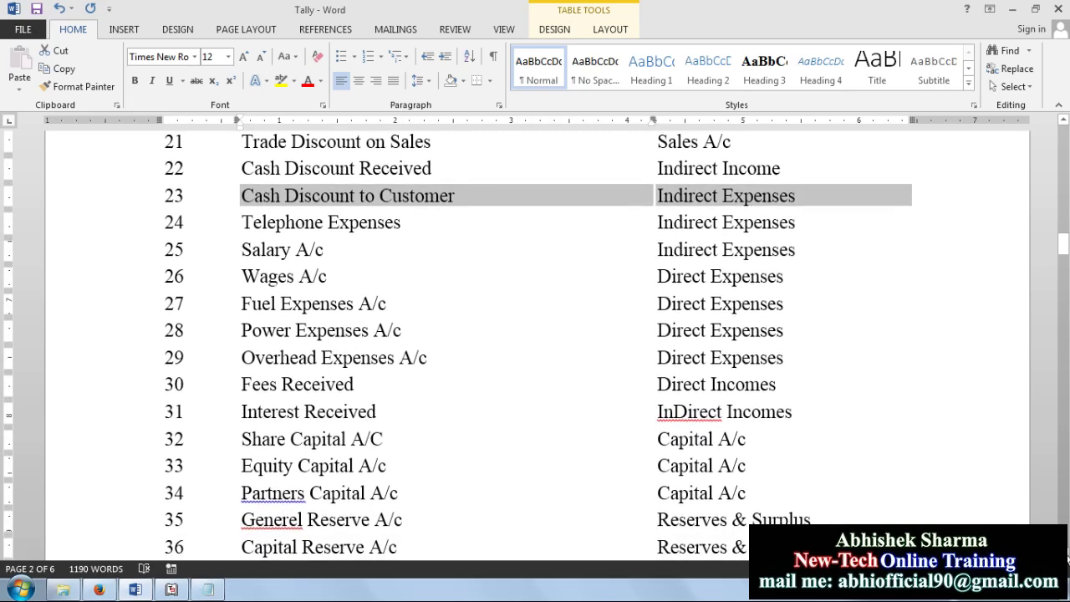
scroll(535, 343, "down", 2)
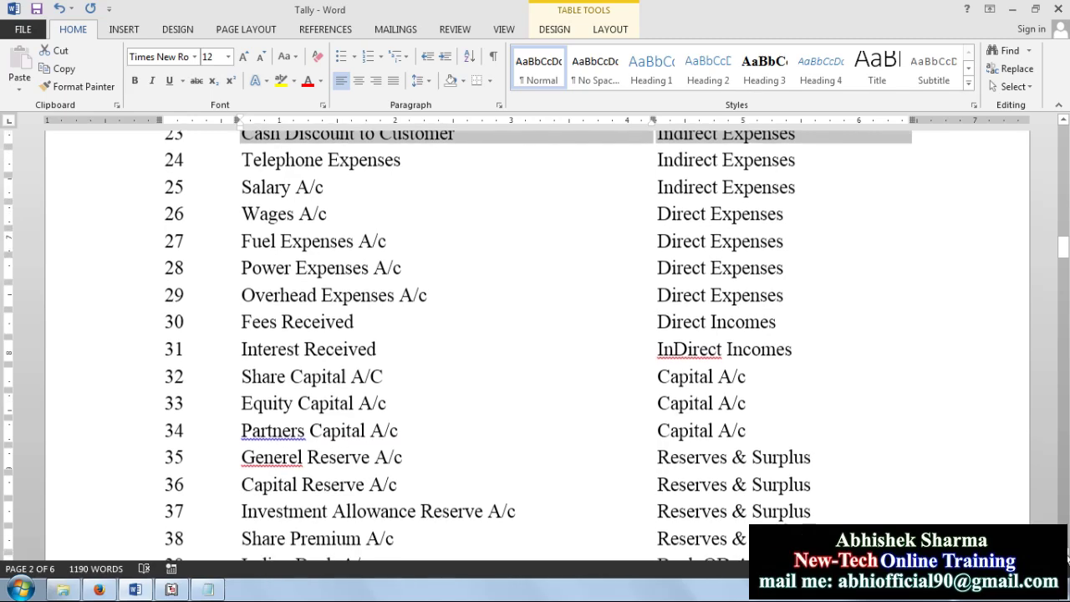
scroll(535, 343, "down", 2)
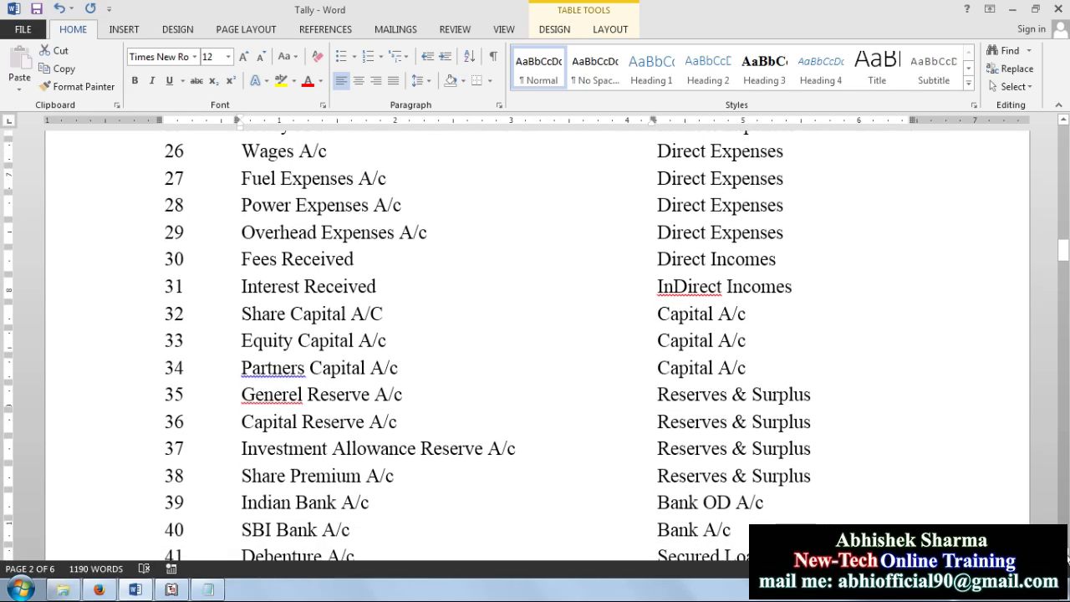
scroll(535, 343, "down", 2)
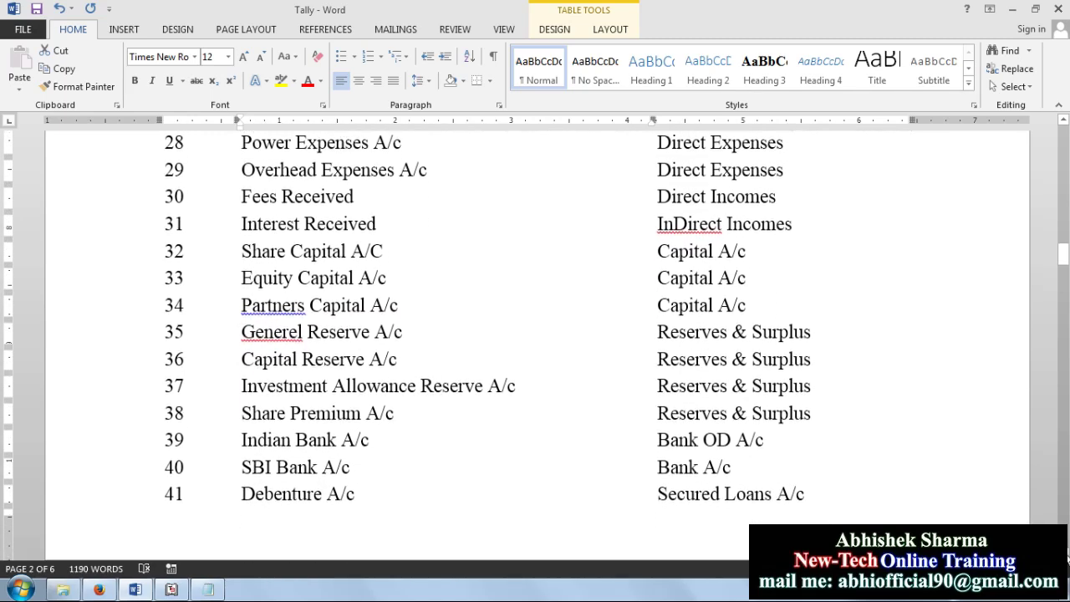